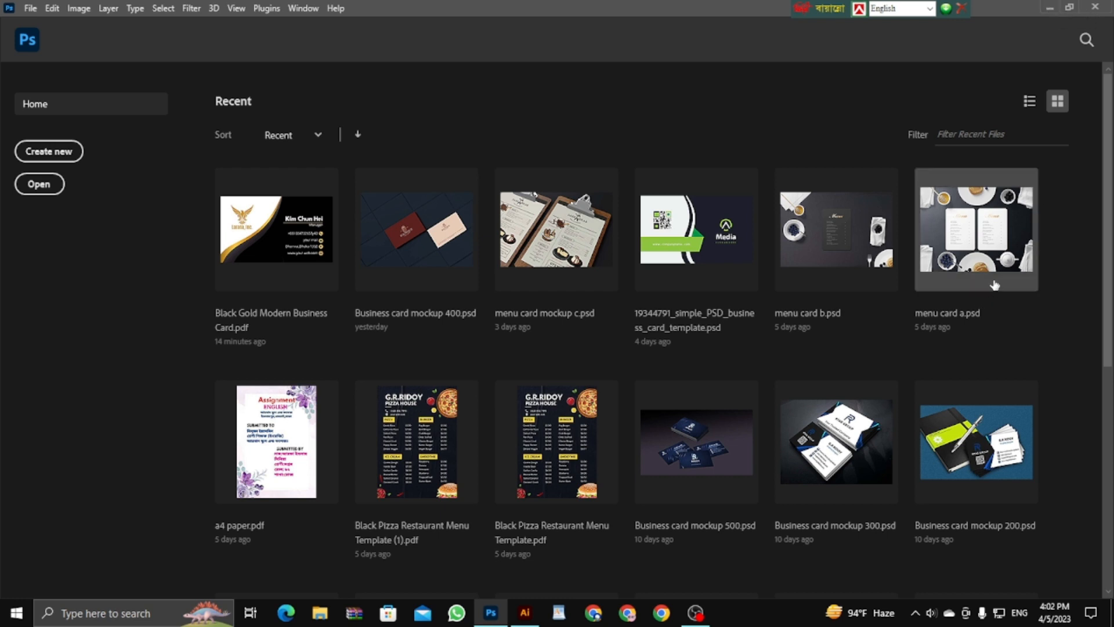
- Minimize Photoshop, refresh the desktop and switch to Google Chrome
click(1046, 12)
click(1046, 12)
right_click(476, 114)
click(513, 155)
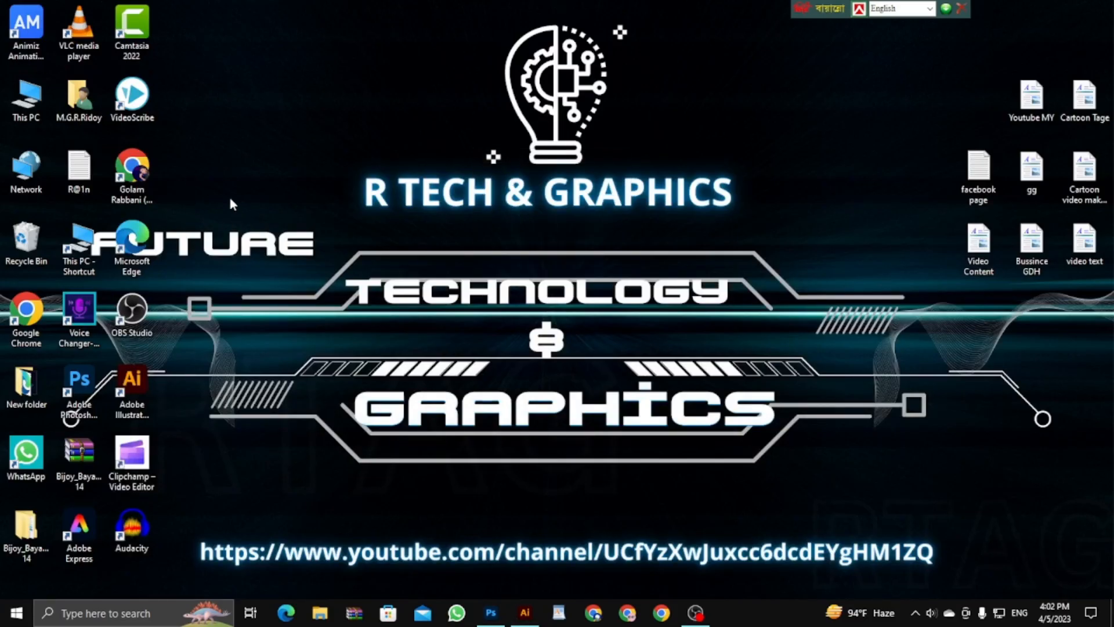
double_click(133, 168)
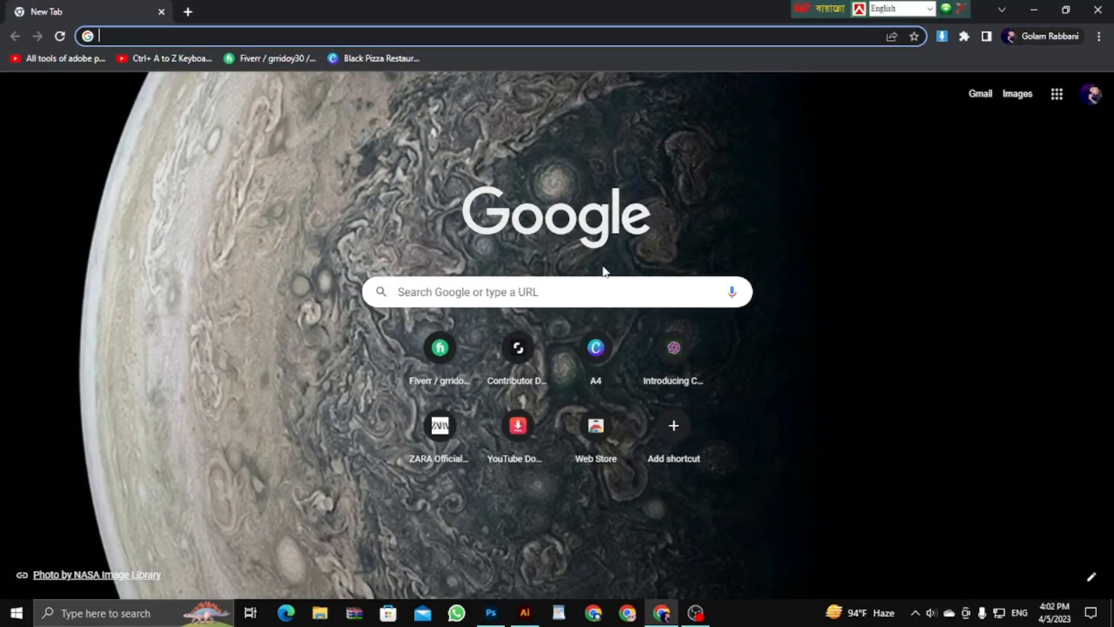
- Search Google for "english font free download"
click(478, 292)
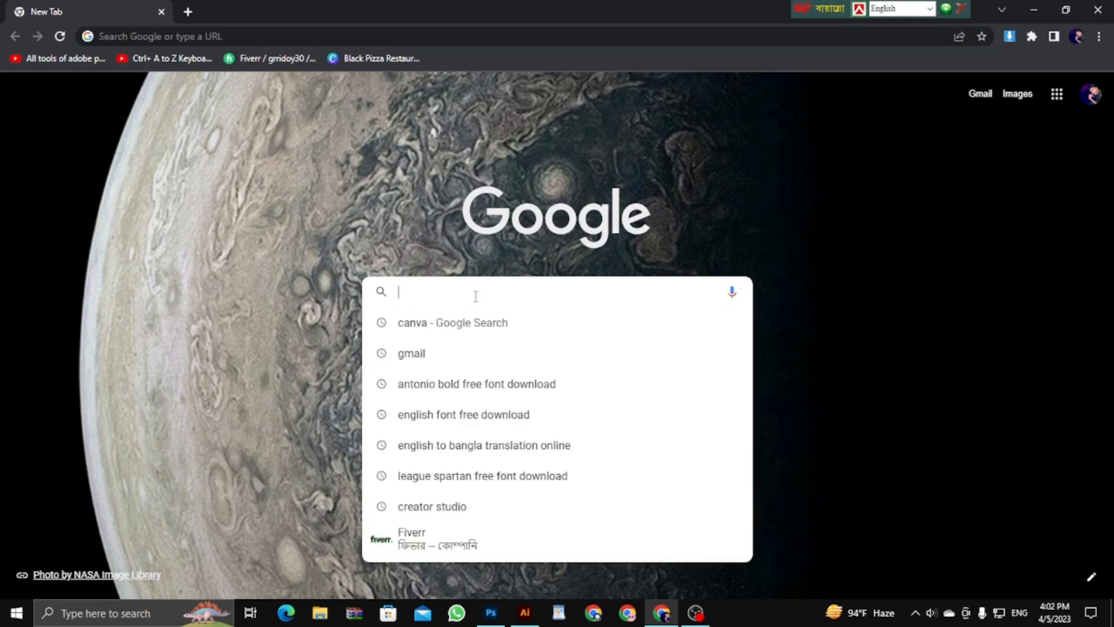
text(english font  )
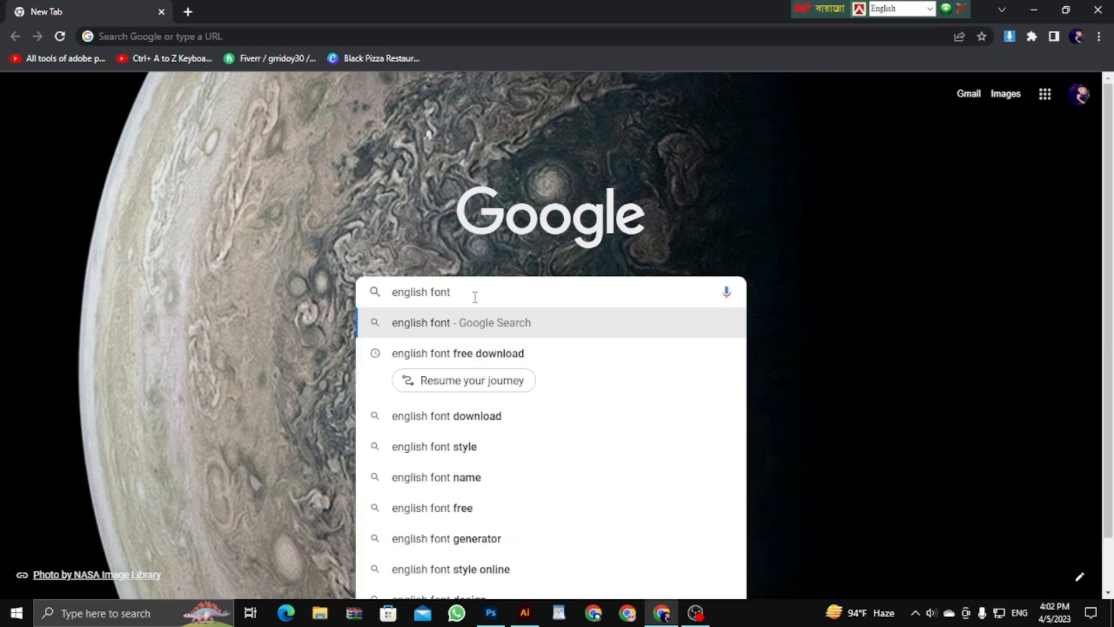
text(free)
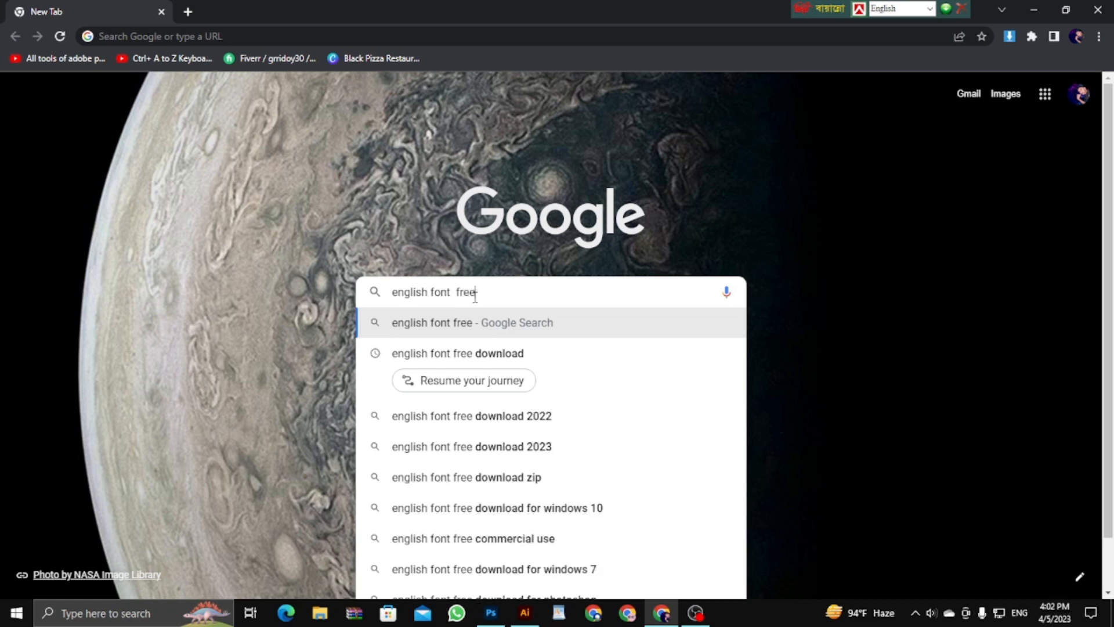
click(532, 354)
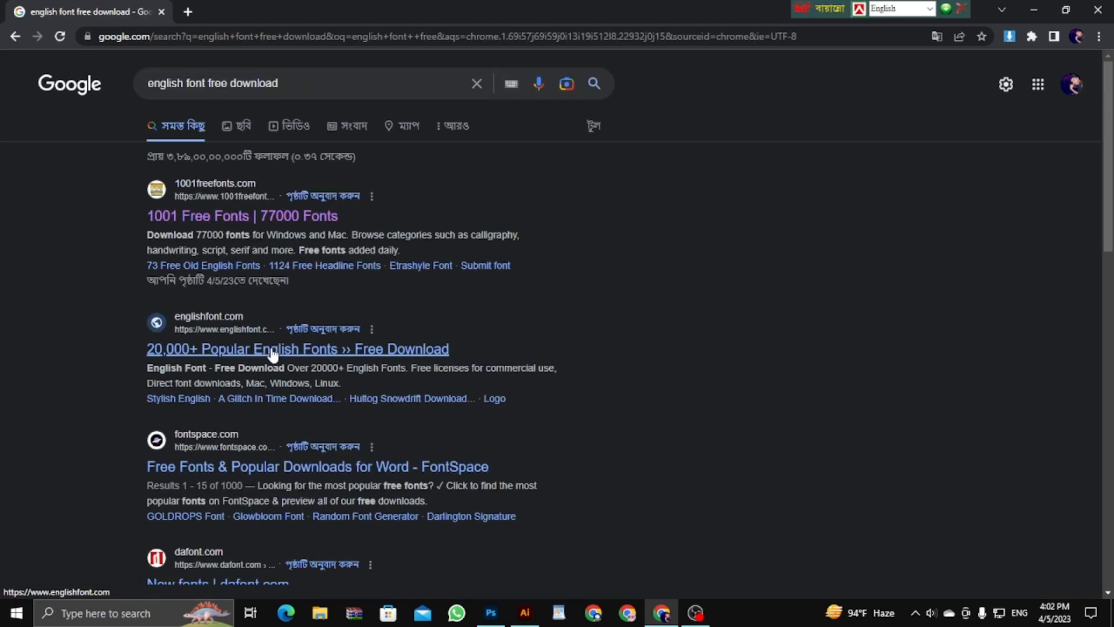
- Review the search results and open the 1001 Free Fonts website
scroll(359, 352, down, 10)
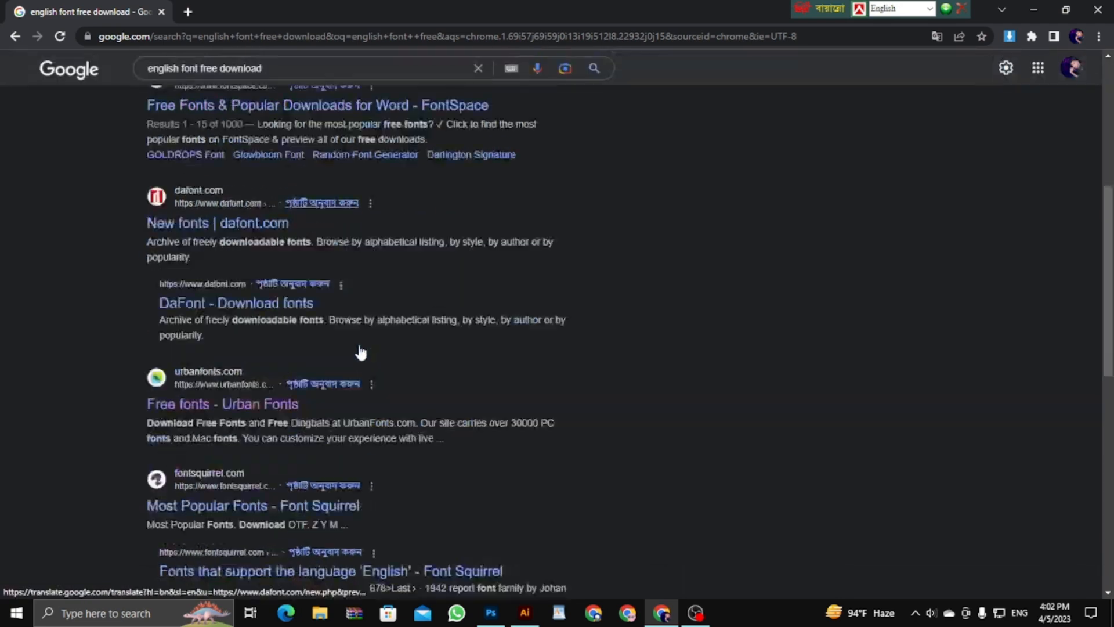
scroll(359, 347, down, 6)
scroll(336, 365, up, 11)
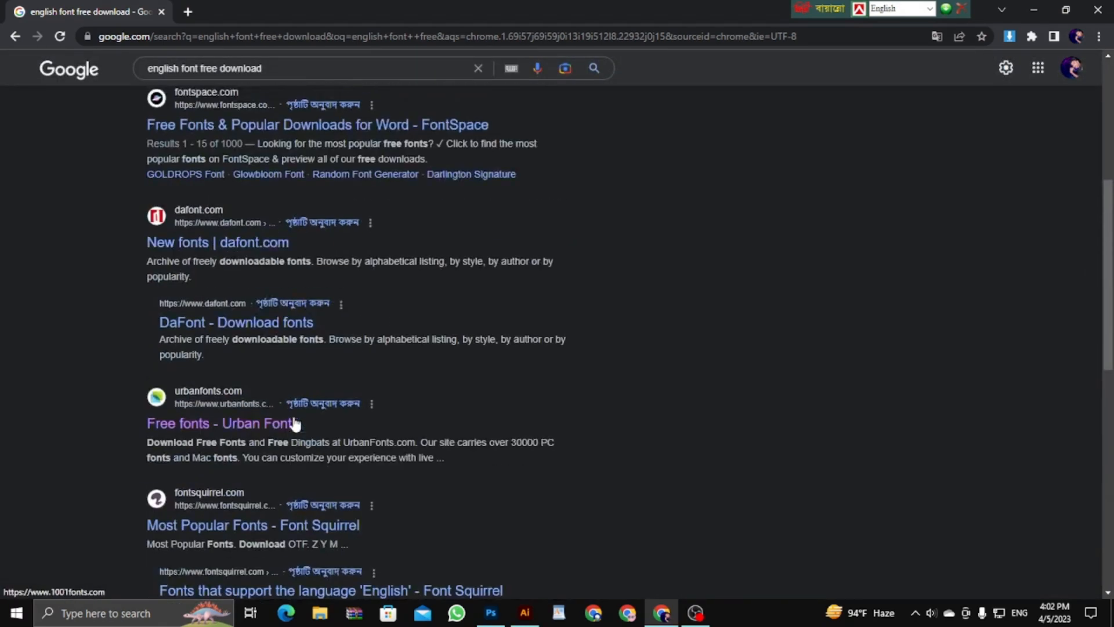
scroll(293, 472, up, 6)
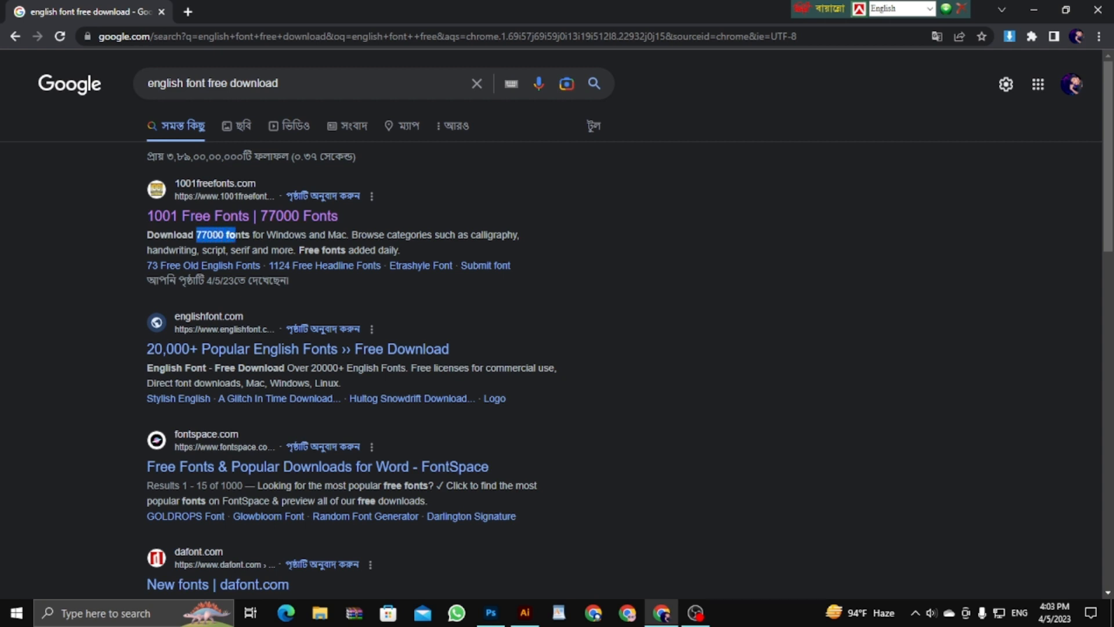
drag(235, 235, 206, 234)
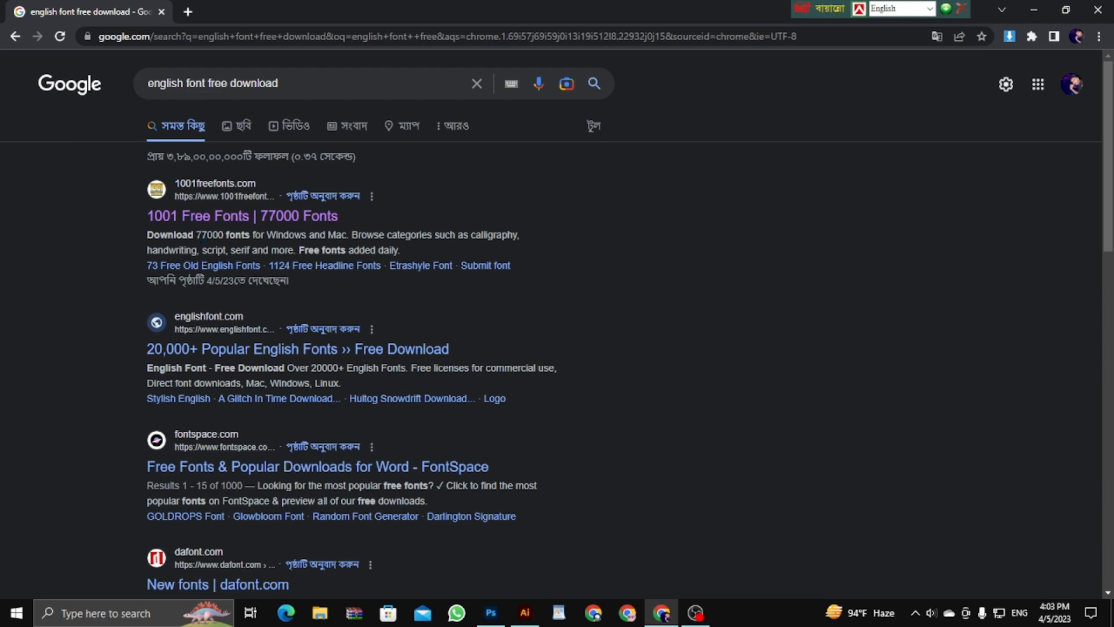
click(159, 224)
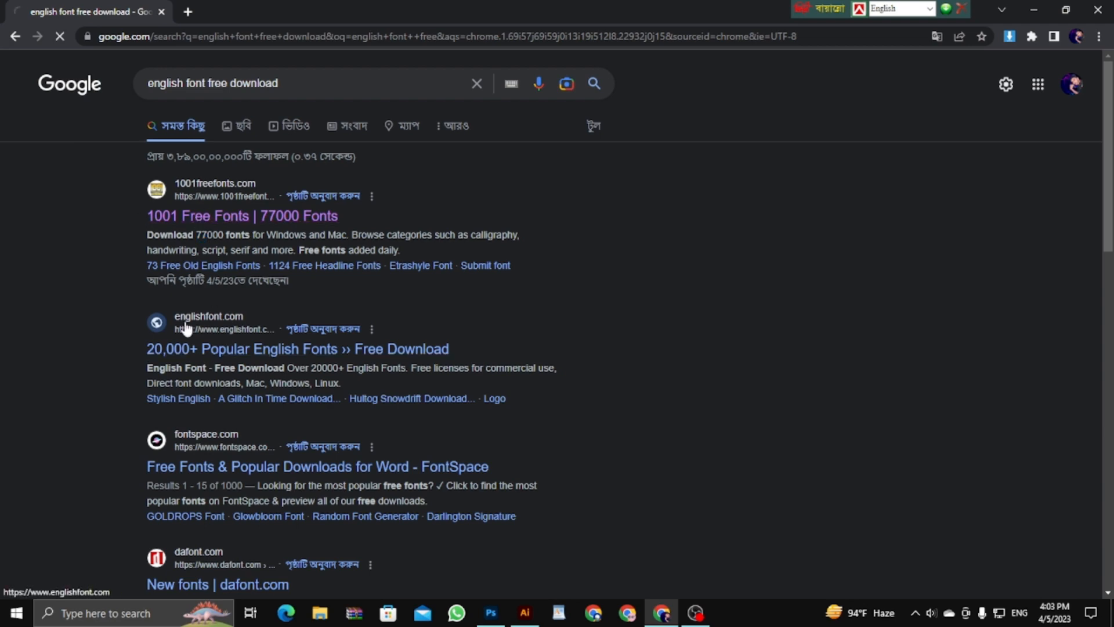
- Examine the font previews on the 1001 Free Fonts home page down to the page navigation
scroll(469, 214, down, 2)
scroll(469, 214, down, 8)
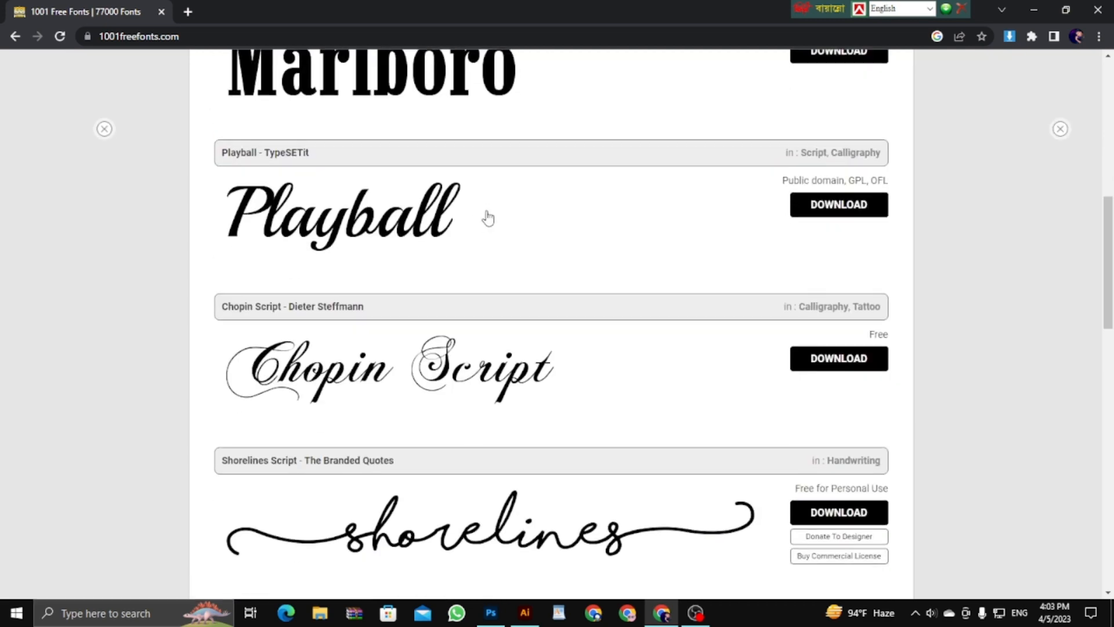
scroll(488, 218, down, 8)
scroll(622, 271, up, 4)
scroll(415, 269, down, 12)
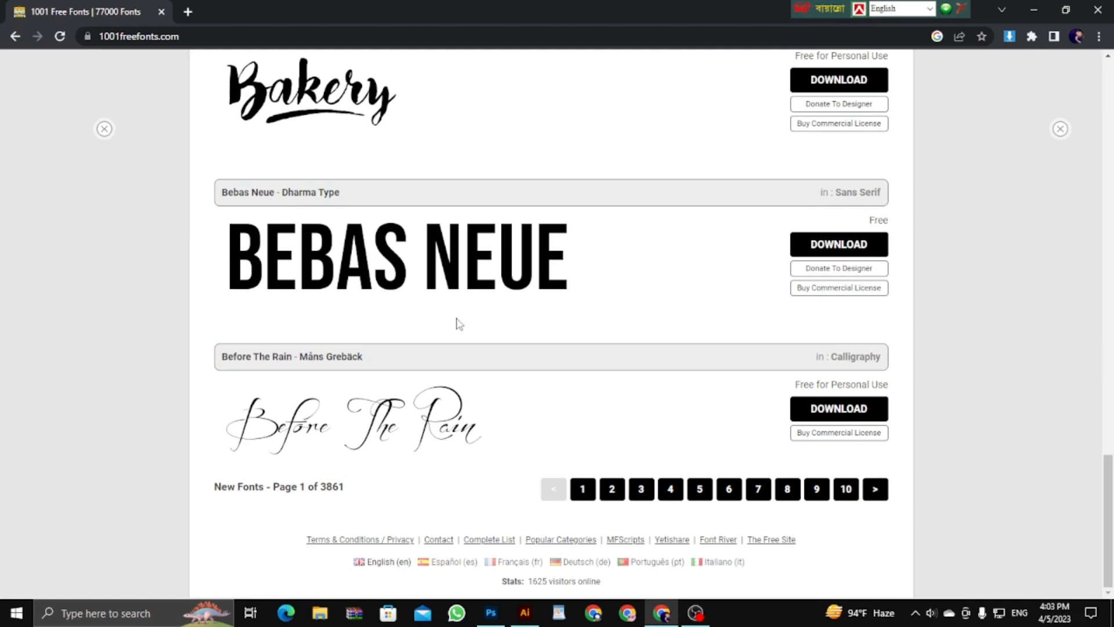
scroll(480, 353, up, 5)
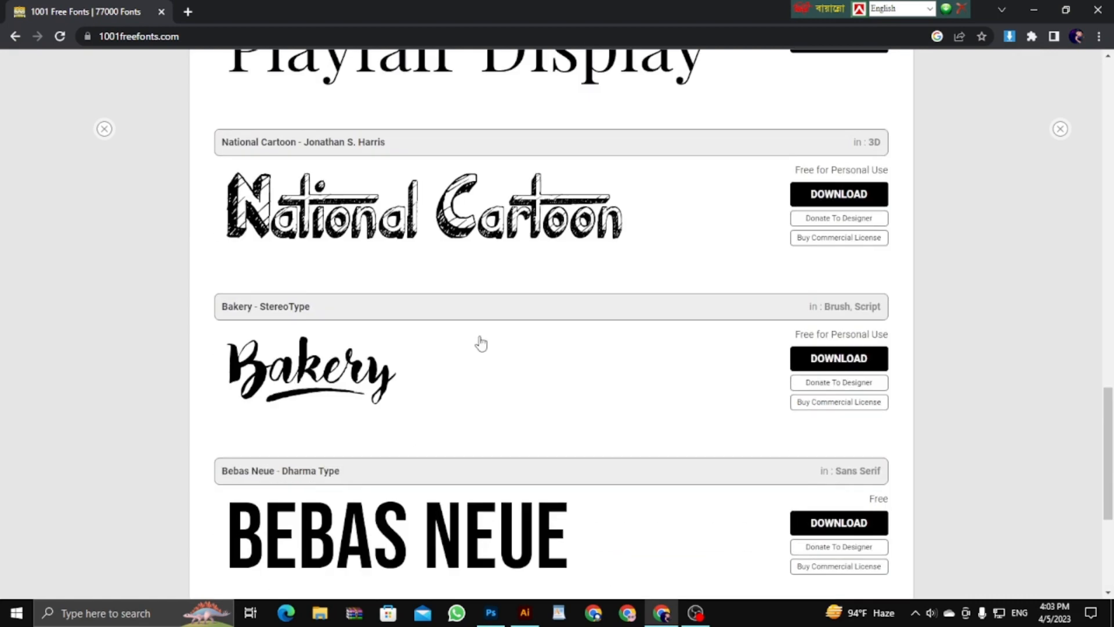
scroll(481, 343, up, 2)
scroll(517, 415, down, 7)
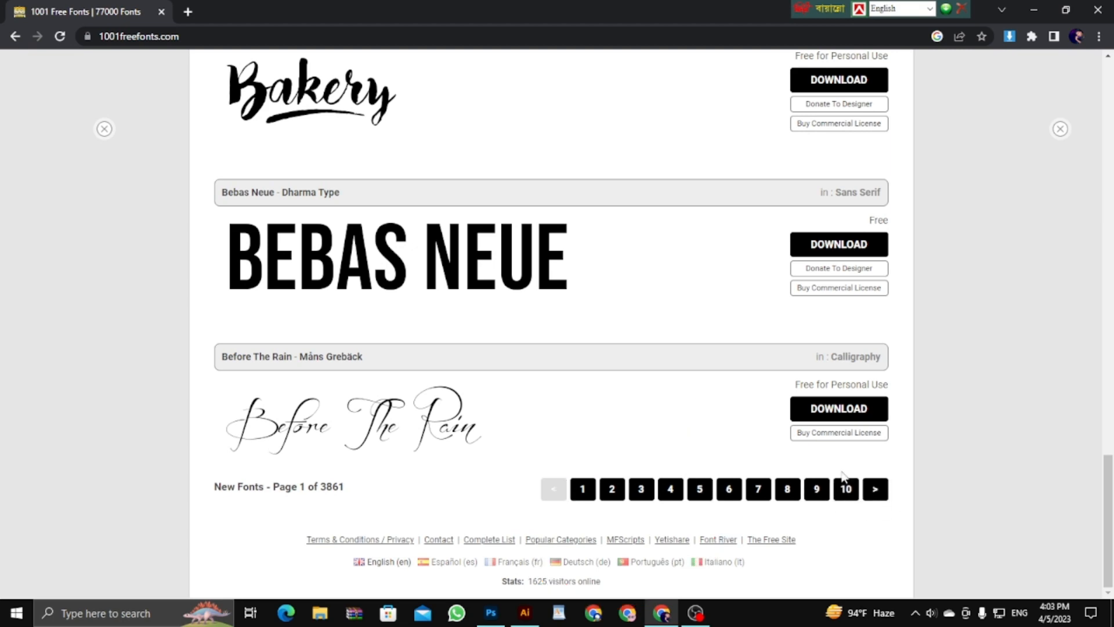
scroll(671, 363, up, 8)
scroll(685, 377, down, 8)
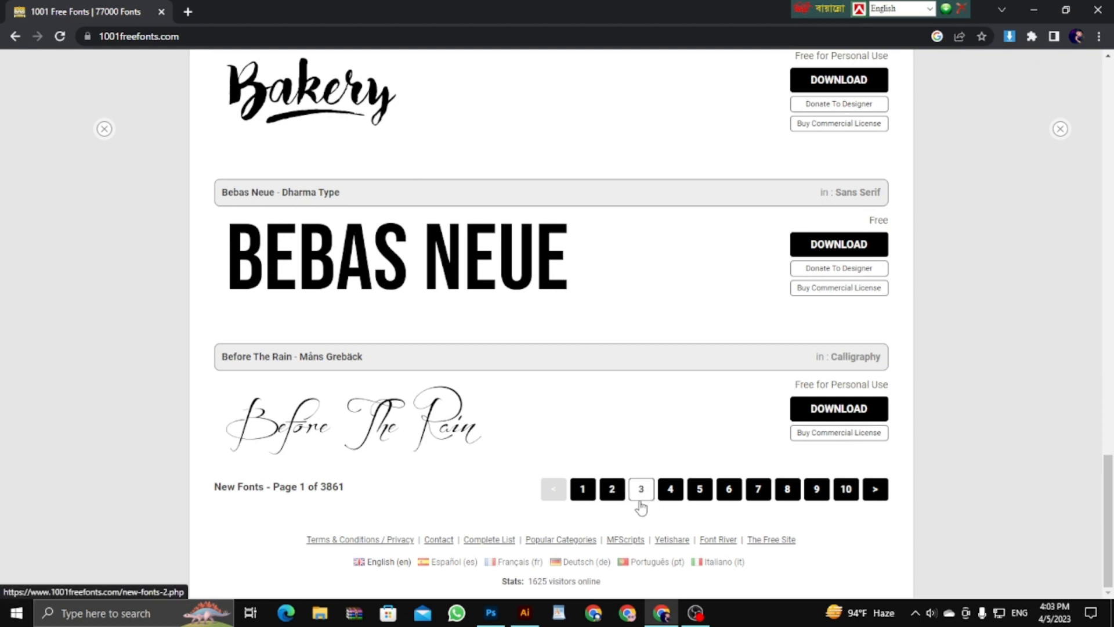
- Browse the font previews on pages 4 and 7 of the New Fonts listing
click(670, 493)
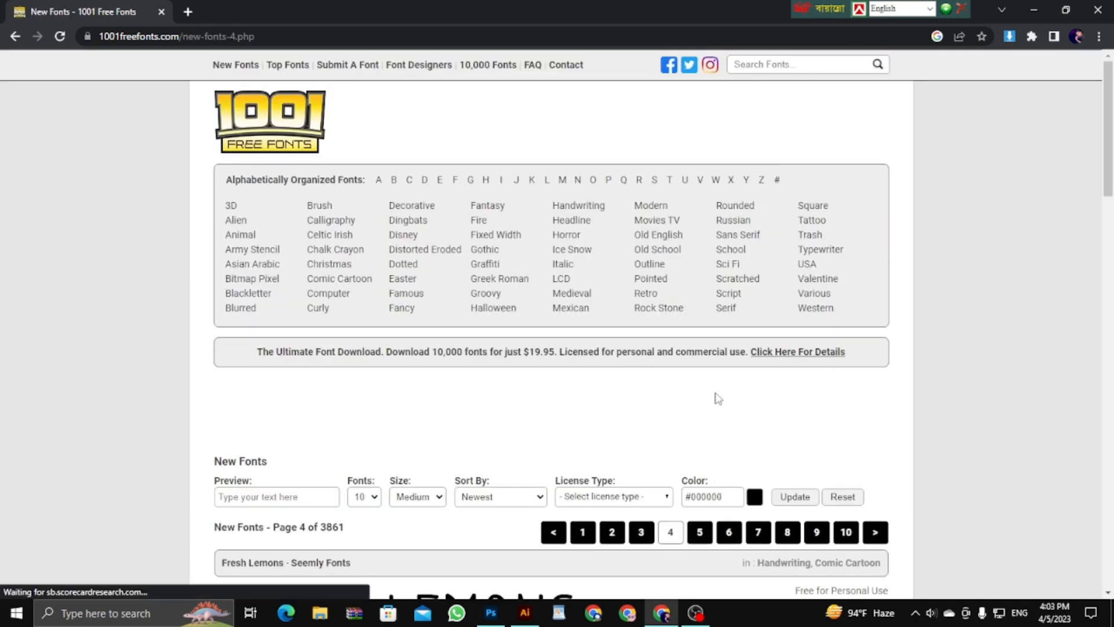
scroll(714, 398, down, 10)
scroll(622, 259, down, 10)
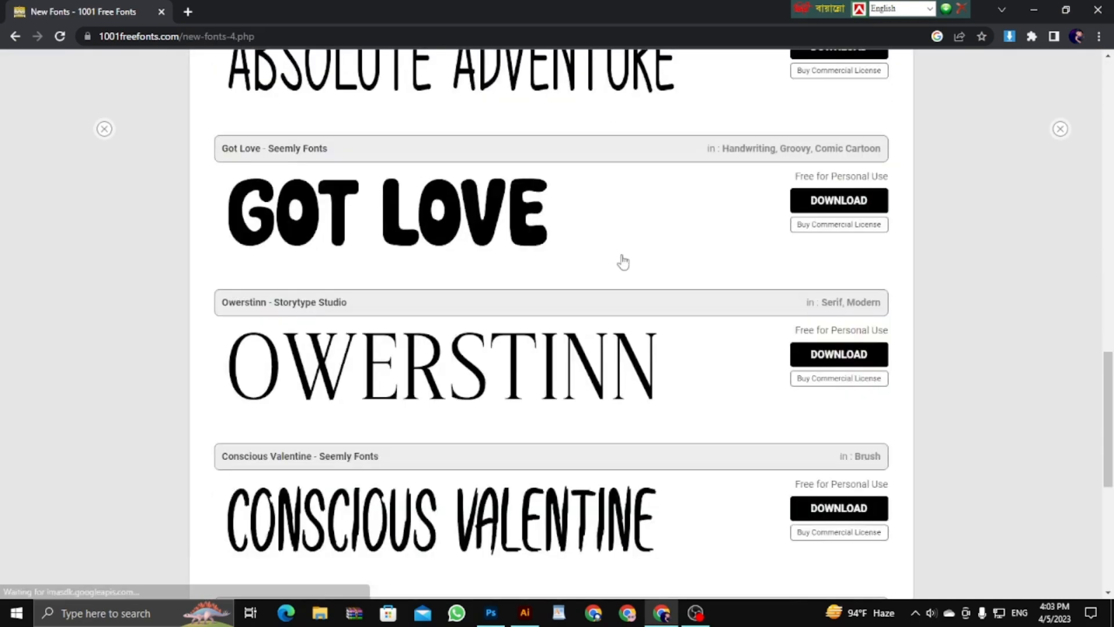
scroll(287, 212, down, 7)
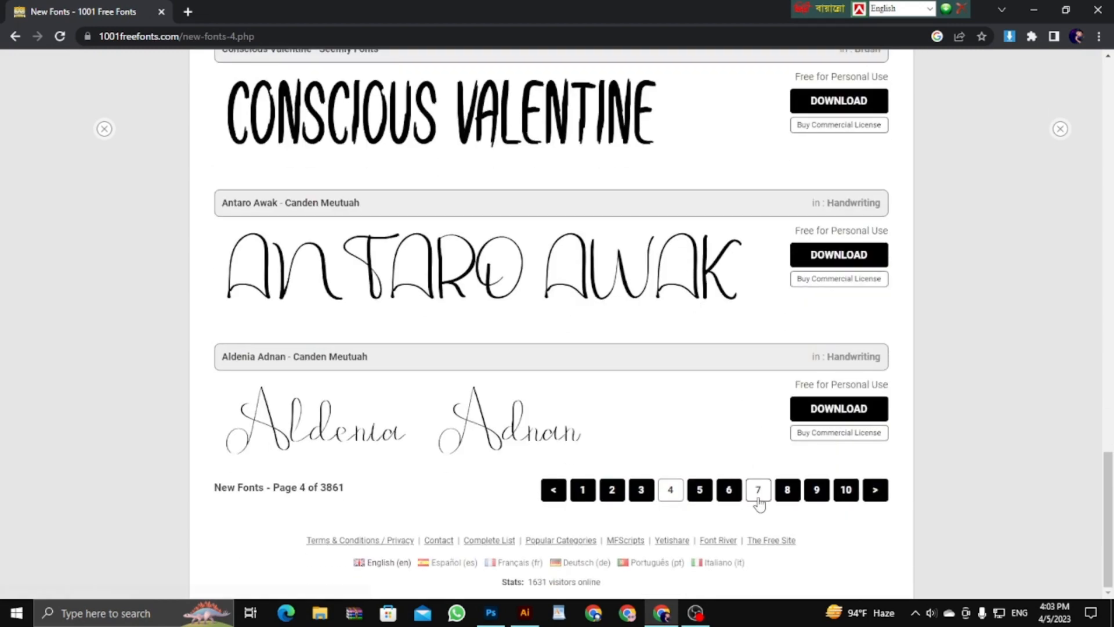
click(757, 489)
scroll(610, 345, down, 12)
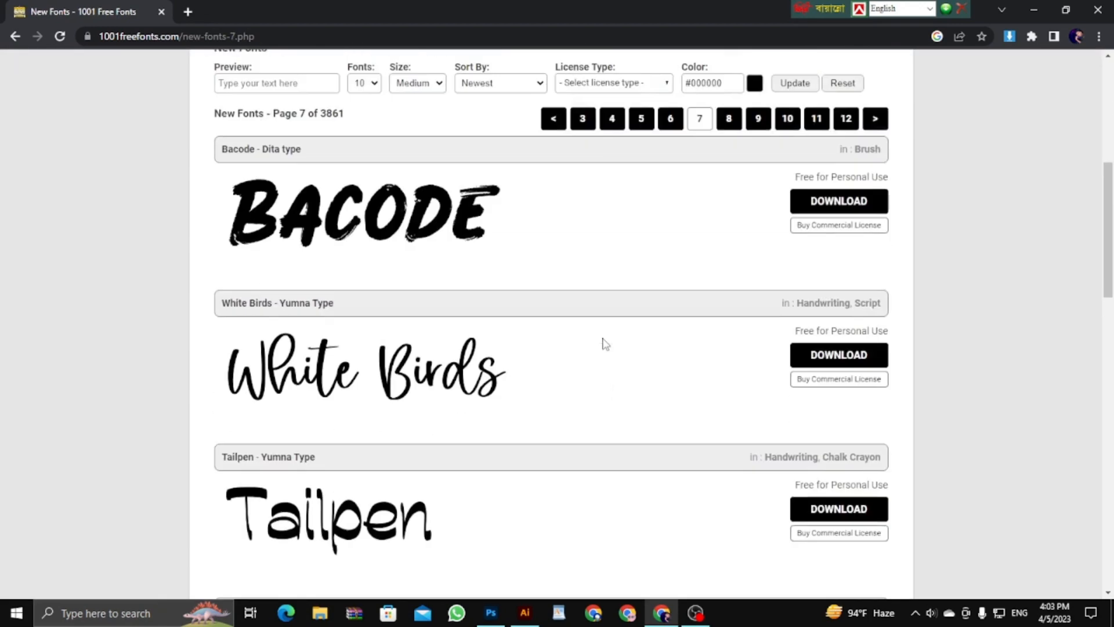
scroll(449, 323, down, 15)
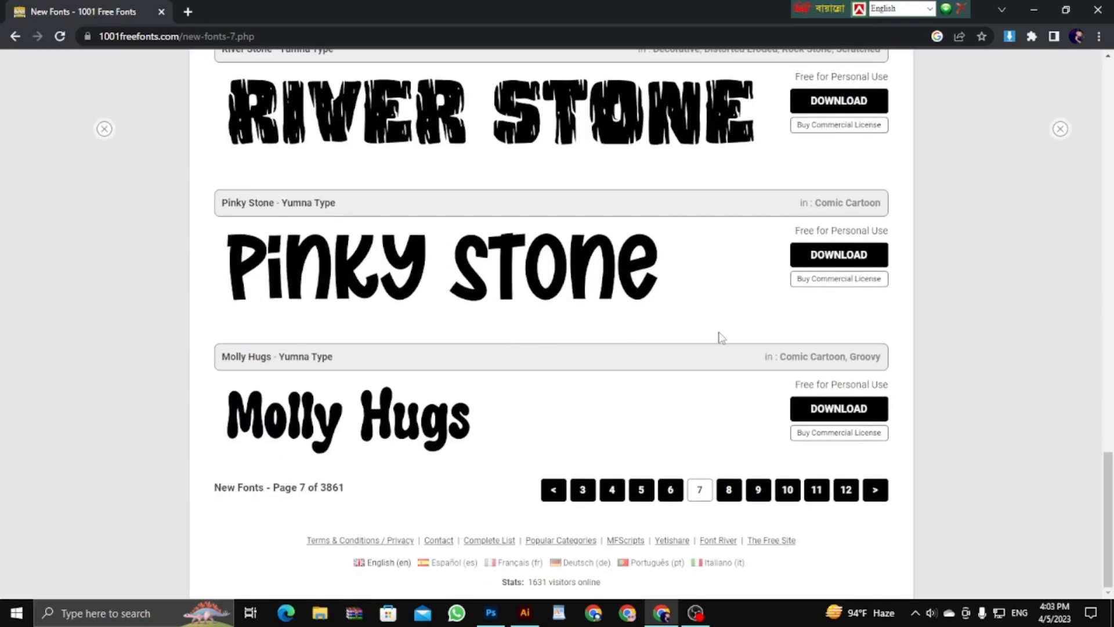
- Return to page 1 of the New Fonts listing and look through its font previews
click(559, 492)
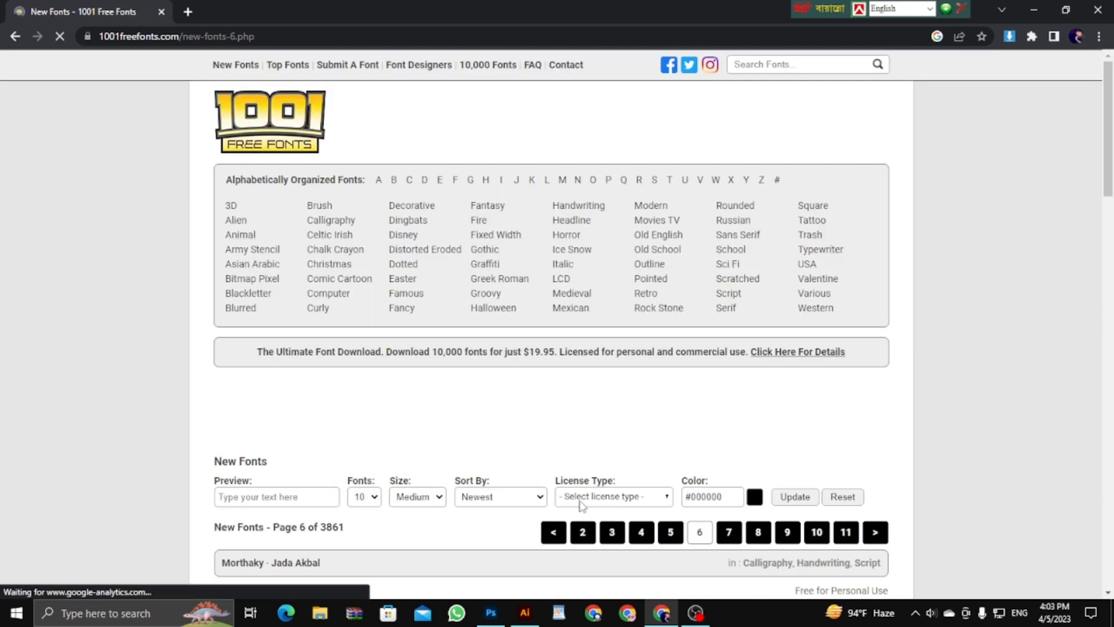
click(553, 532)
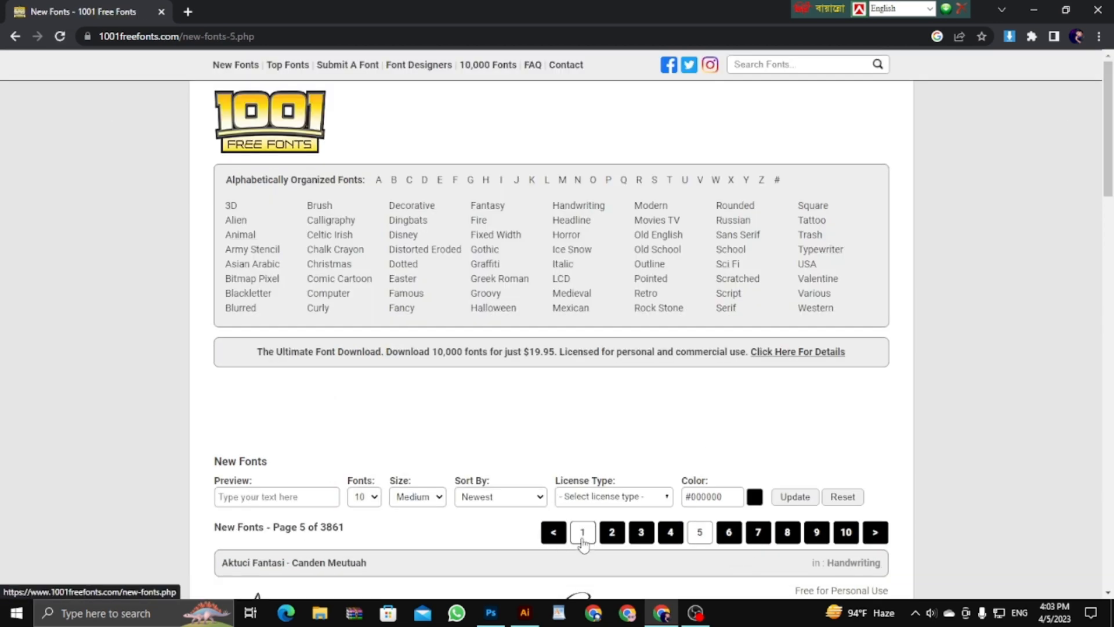
click(583, 537)
scroll(399, 335, down, 11)
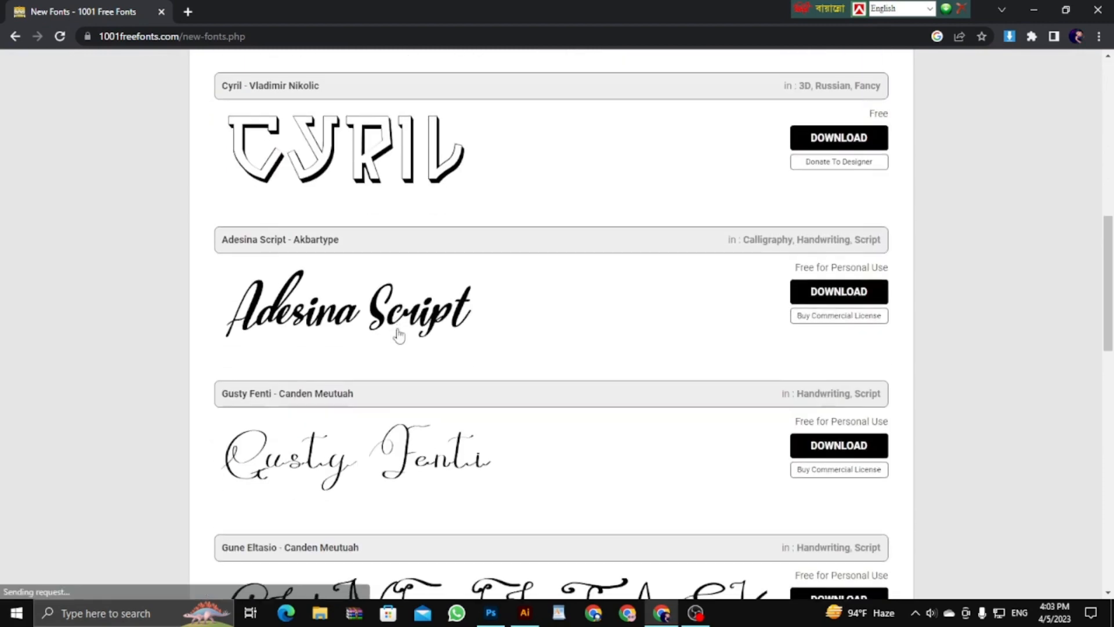
scroll(399, 336, down, 15)
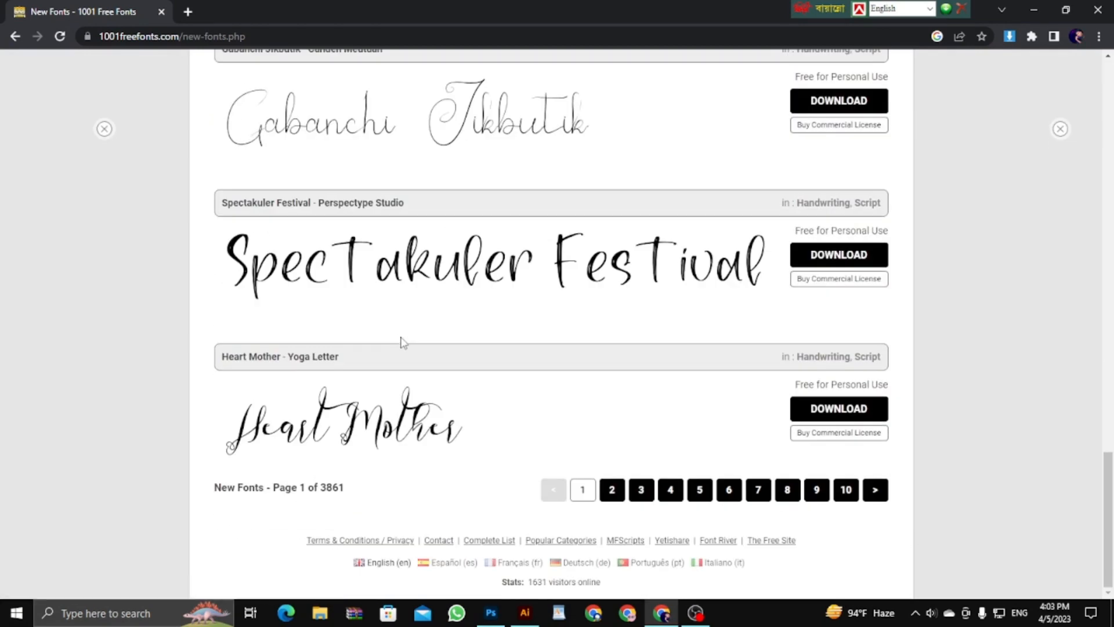
- Download the Easter Meadow font from page 4 of the New Fonts listing
click(611, 495)
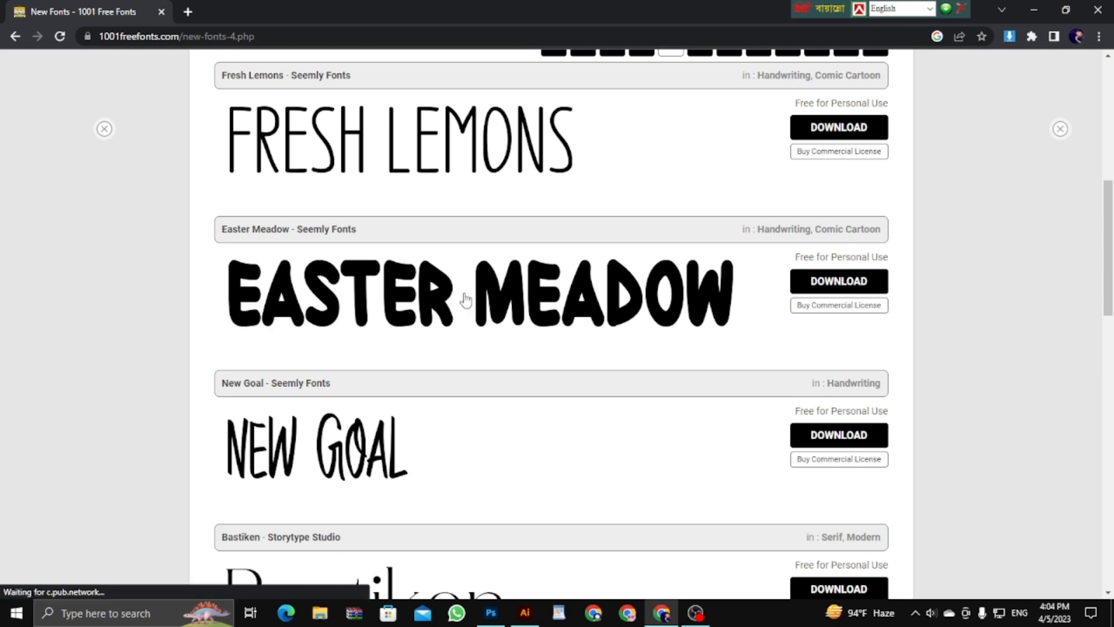
click(847, 286)
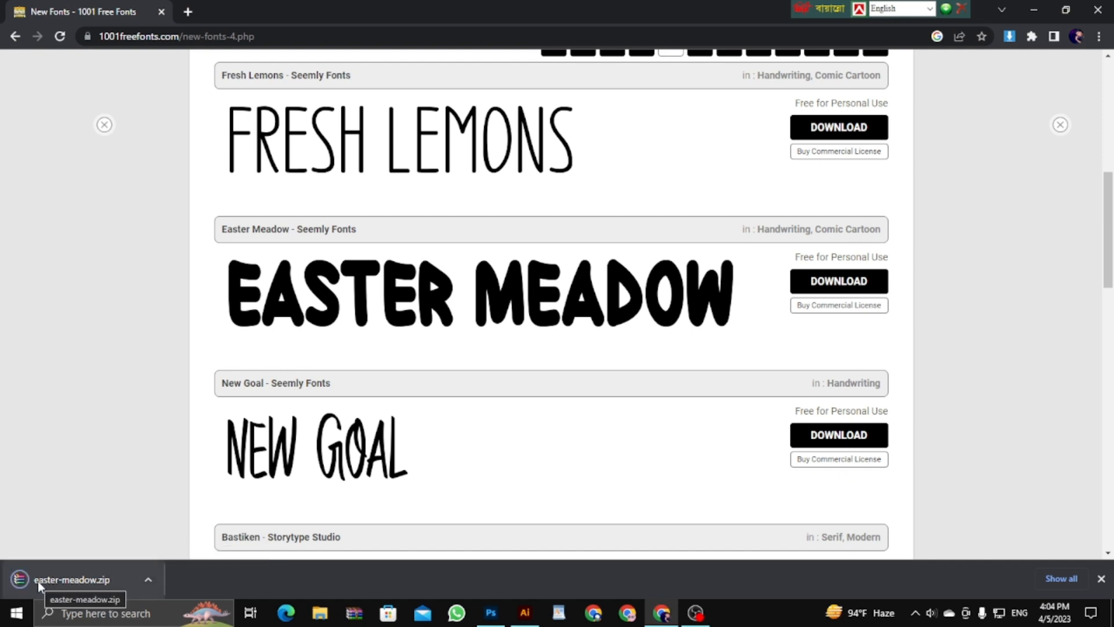
- Continue through the listing and download the Amandez font from page 13 of New Fonts
scroll(644, 231, down, 5)
scroll(644, 231, down, 12)
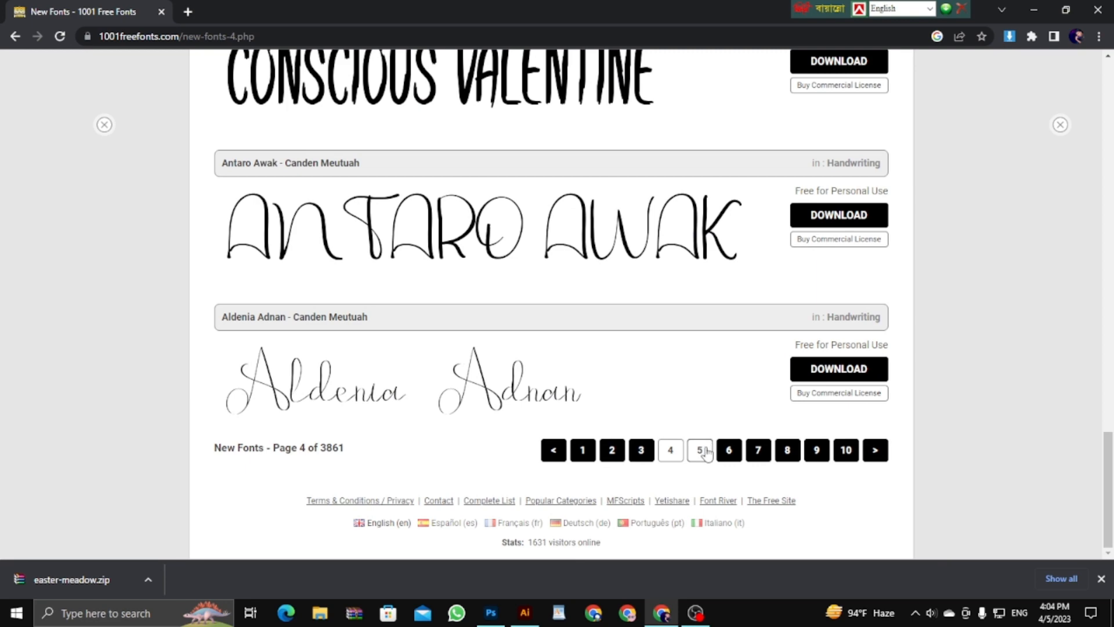
click(702, 451)
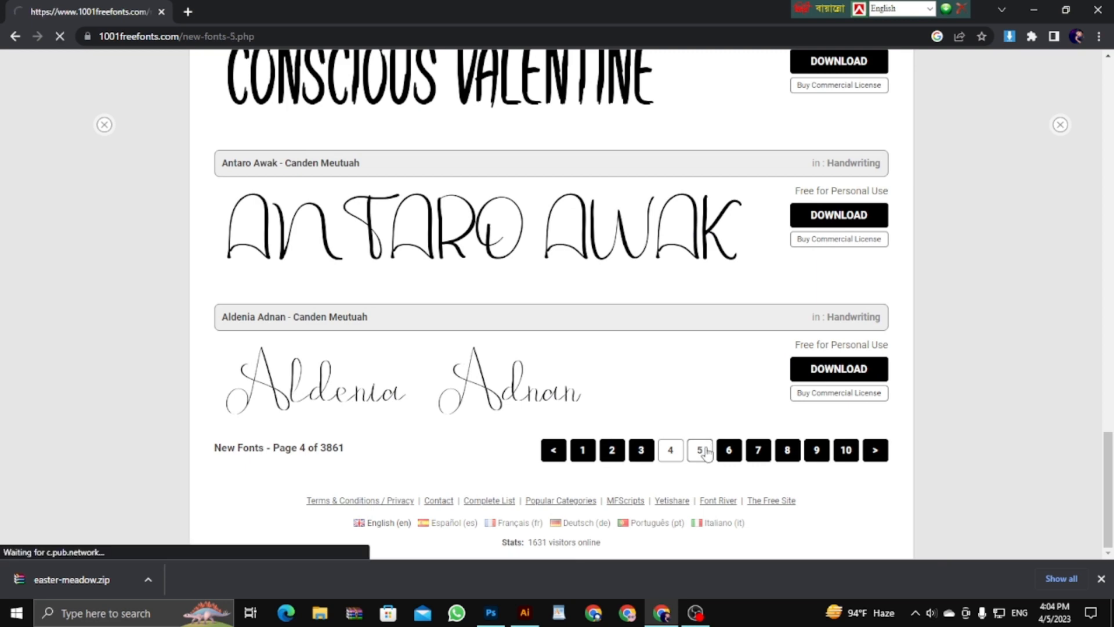
scroll(715, 435, down, 10)
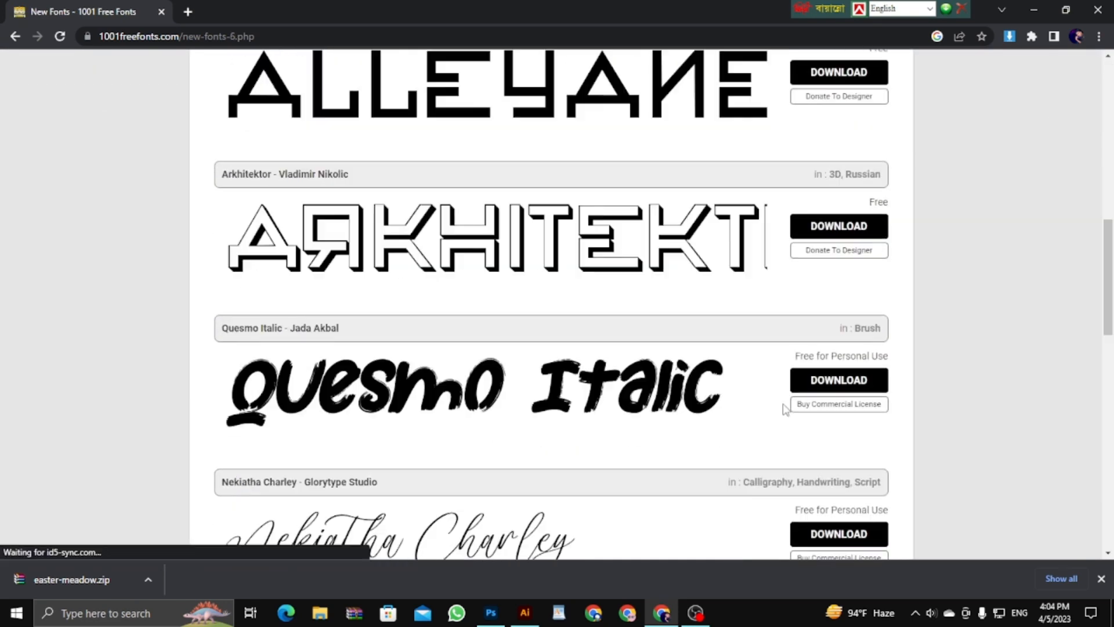
scroll(416, 231, down, 5)
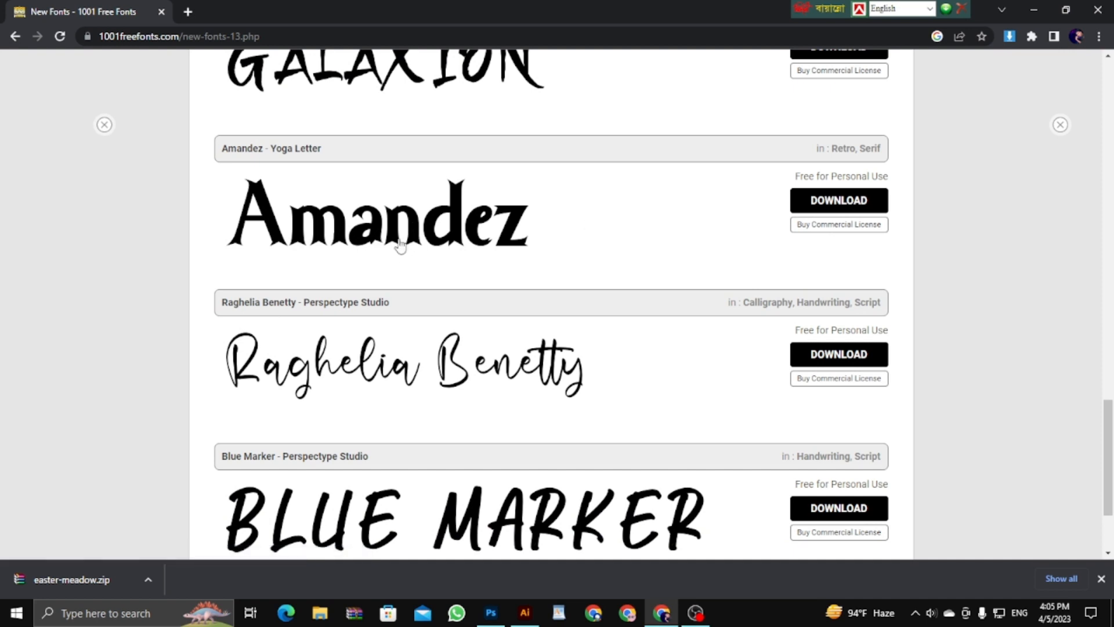
click(837, 211)
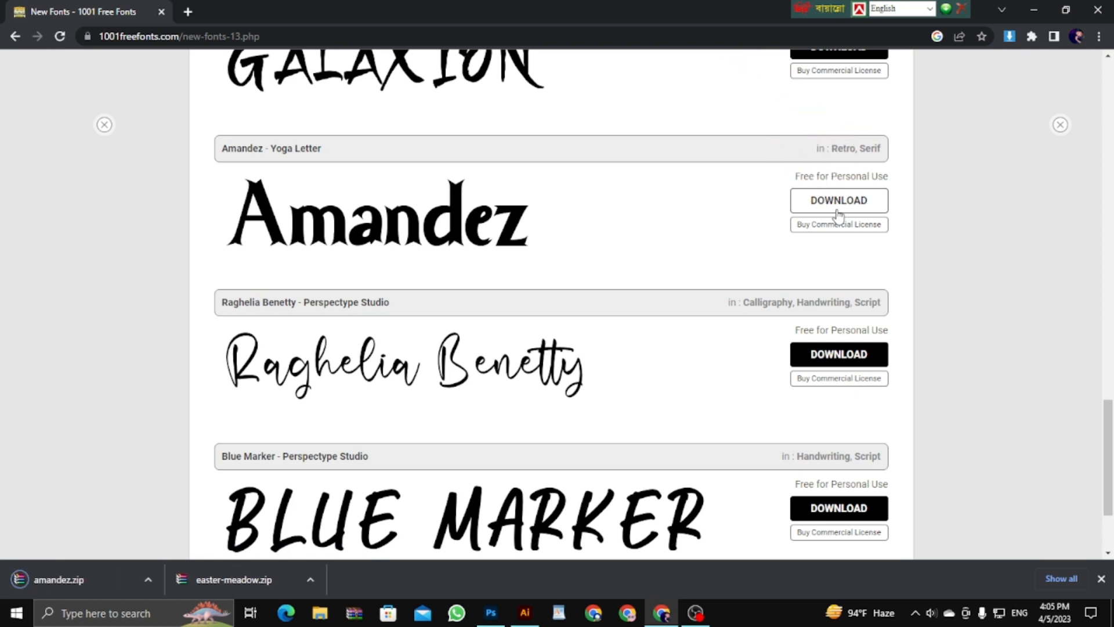
- Leave the New Fonts listing, search Google for "english font free download" in a new tab, and close the old tab
click(15, 37)
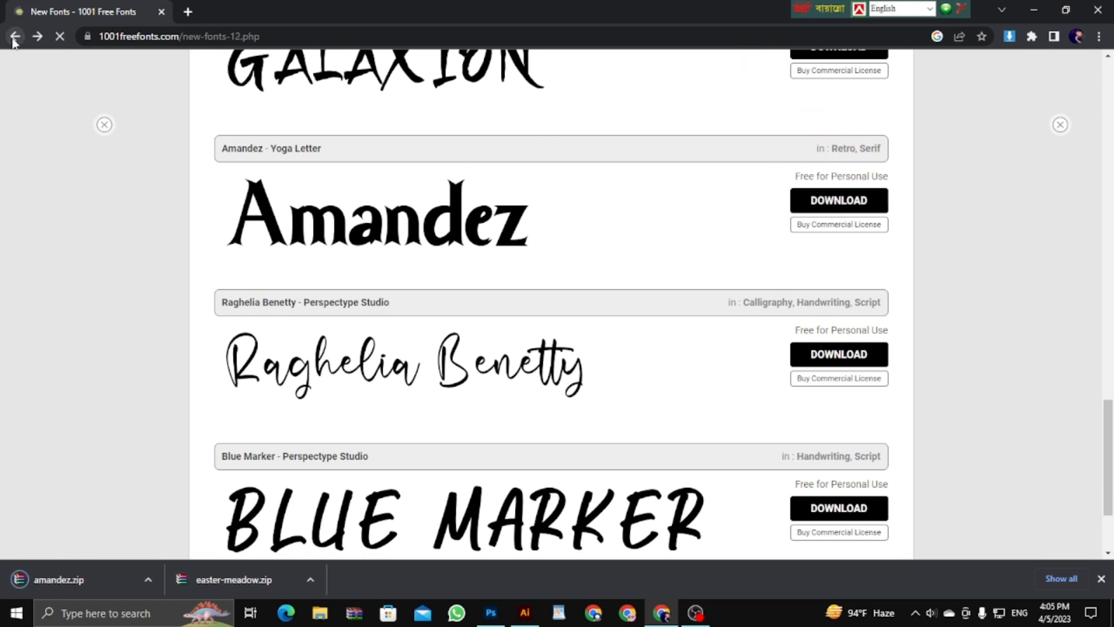
click(15, 37)
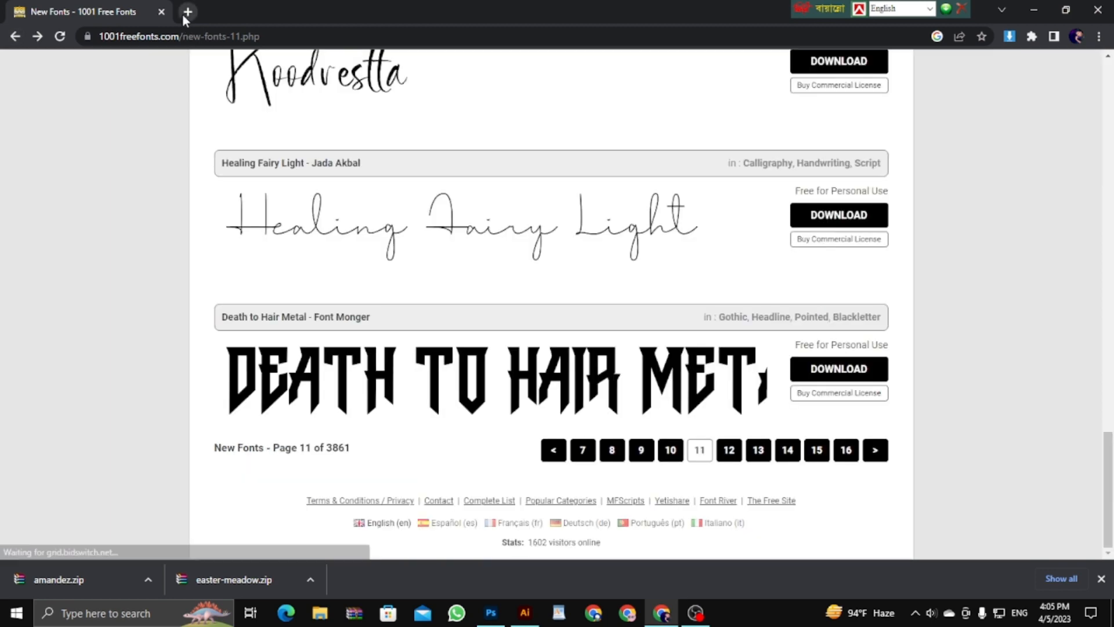
click(187, 12)
click(458, 293)
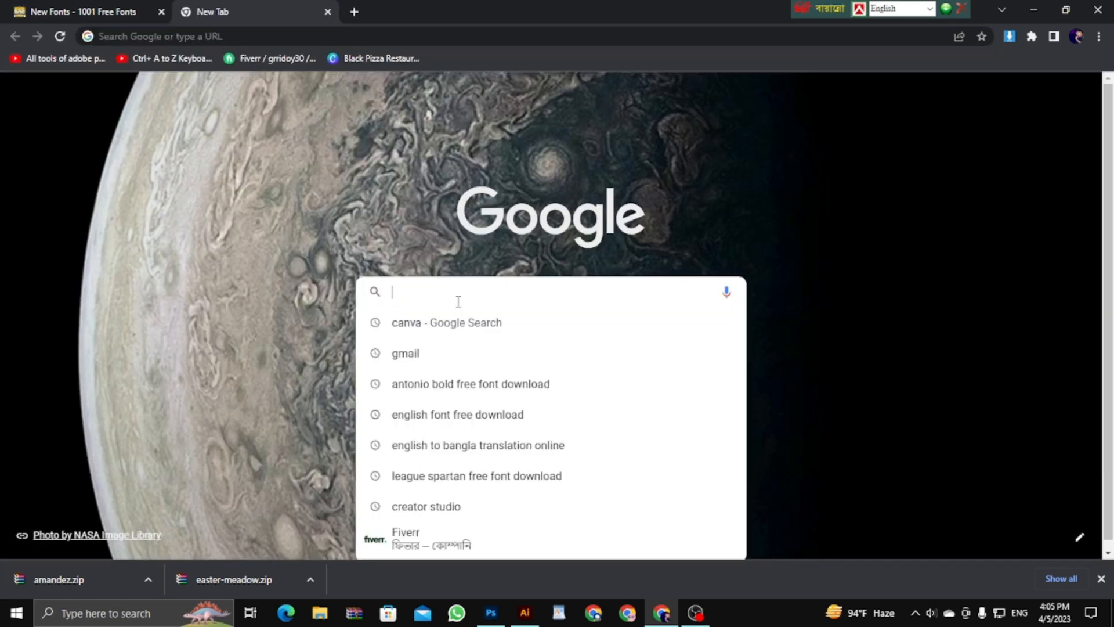
click(454, 415)
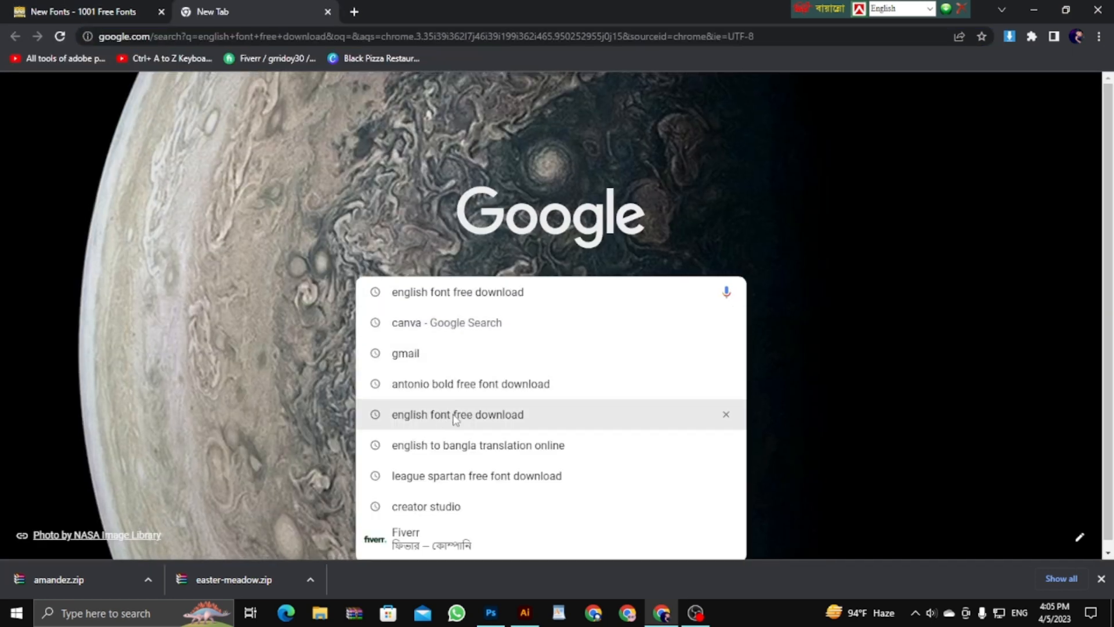
click(161, 12)
- Look through the search results and open the "Free fonts - Urban Fonts" result from urbanfonts.com
scroll(254, 186, down, 3)
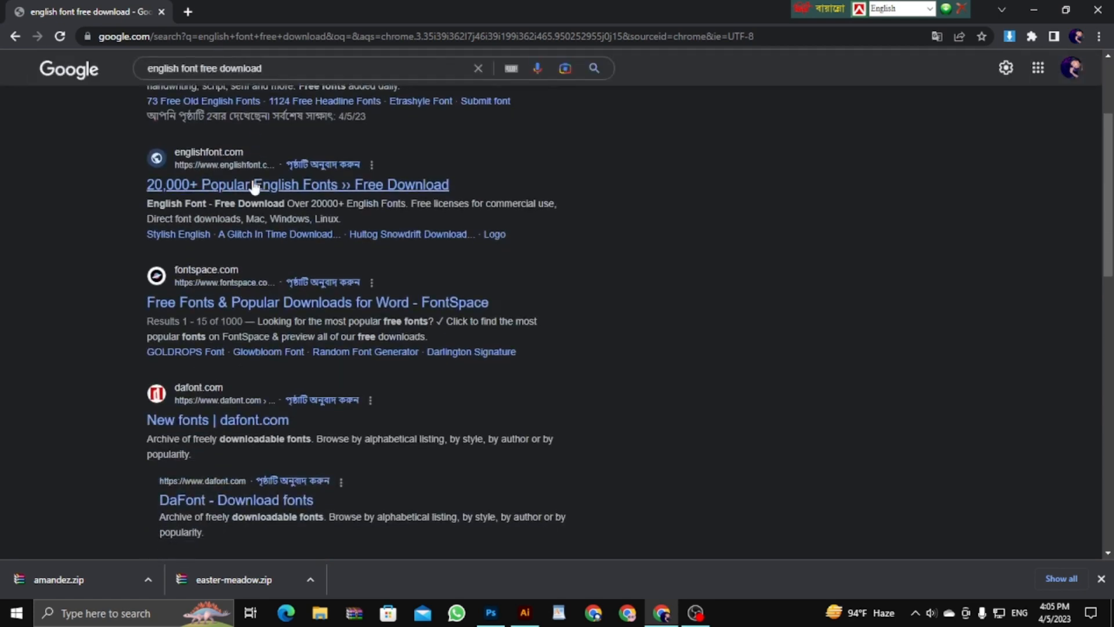
scroll(254, 186, down, 3)
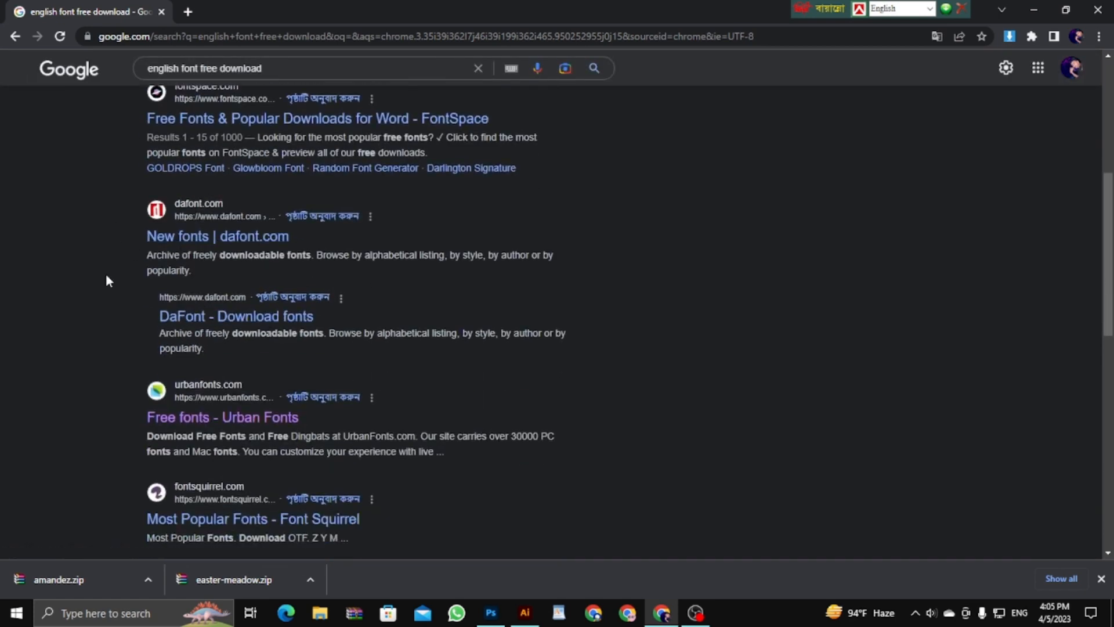
scroll(286, 355, down, 6)
scroll(197, 273, up, 4)
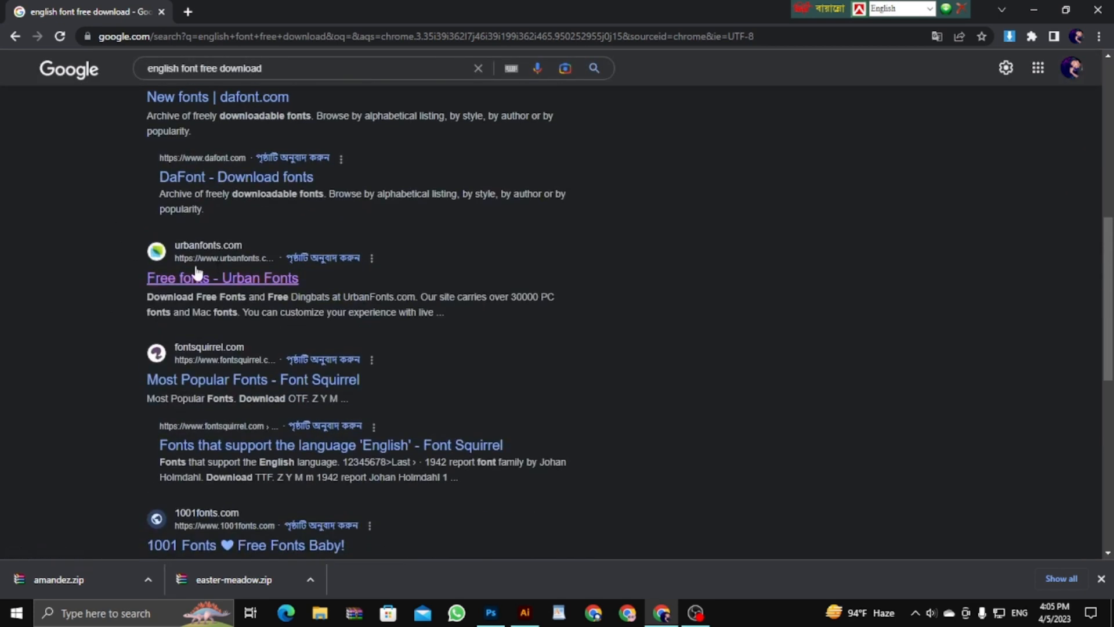
click(197, 282)
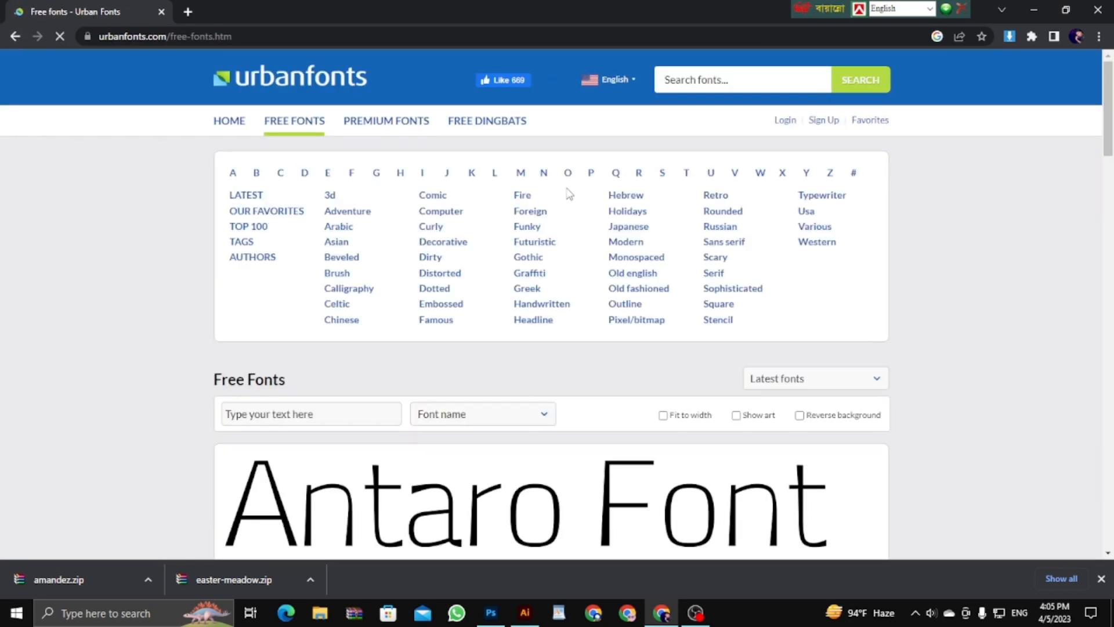
- Browse the font previews on page 1 of the Urban Fonts free fonts listing down to the page numbers
scroll(569, 194, down, 5)
scroll(567, 197, down, 4)
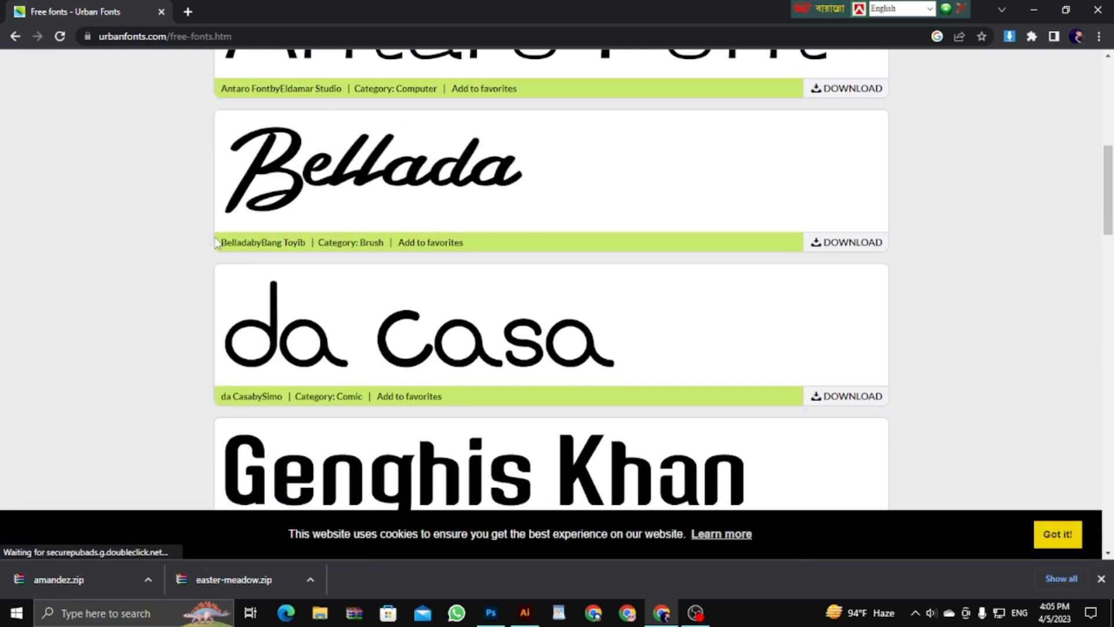
scroll(539, 314, down, 15)
scroll(542, 311, up, 4)
scroll(552, 311, down, 10)
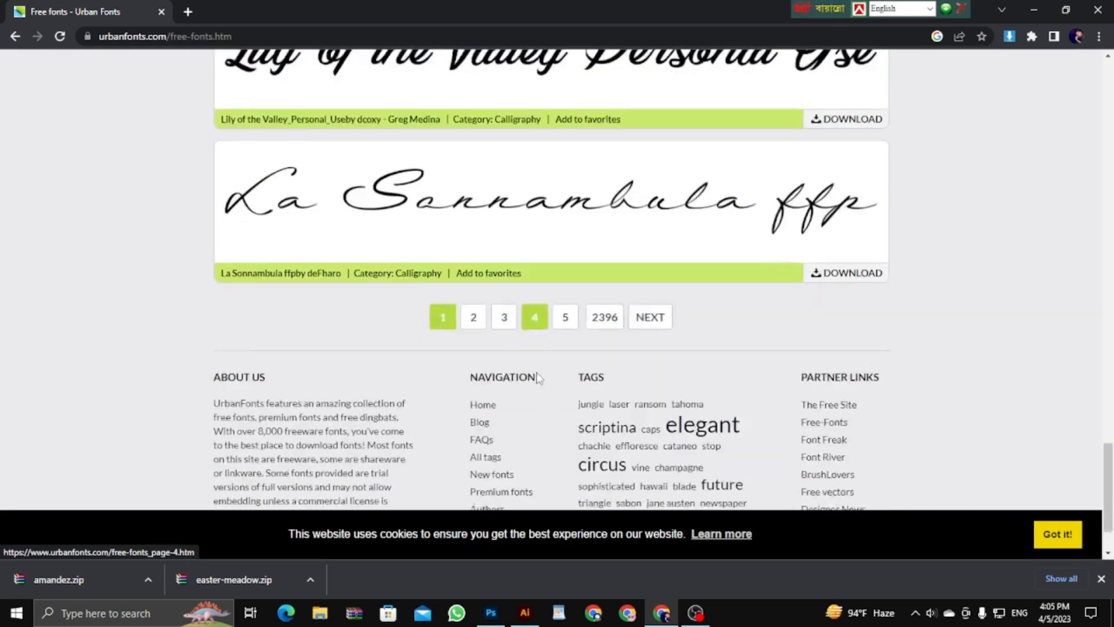
scroll(538, 379, down, 2)
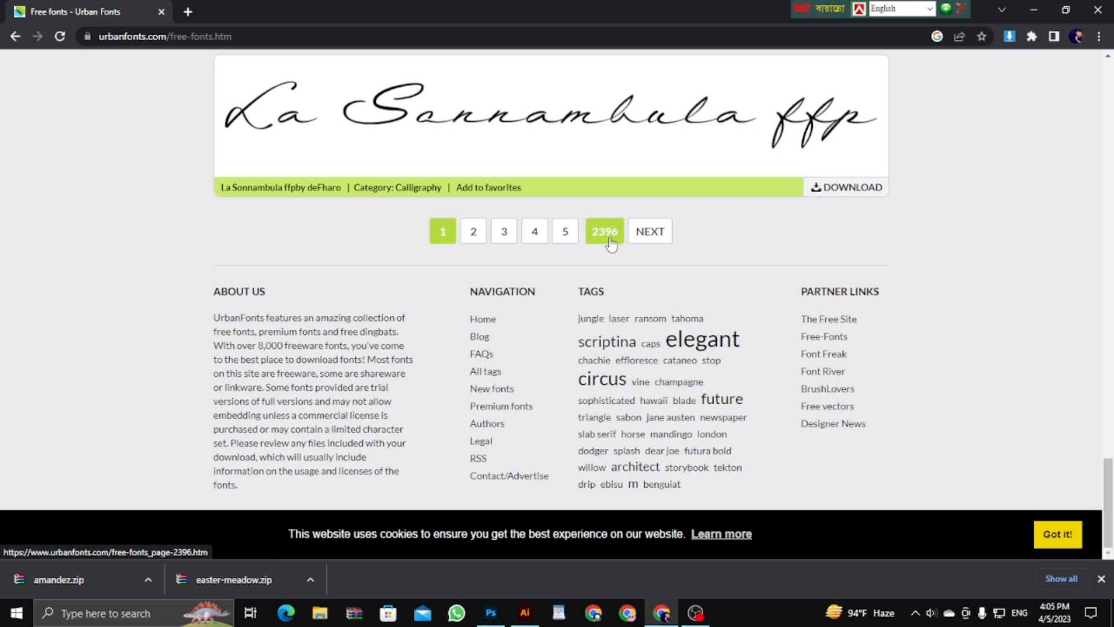
- Download the Toe the Lineless Regular font from page 2 of the free fonts listing
click(473, 235)
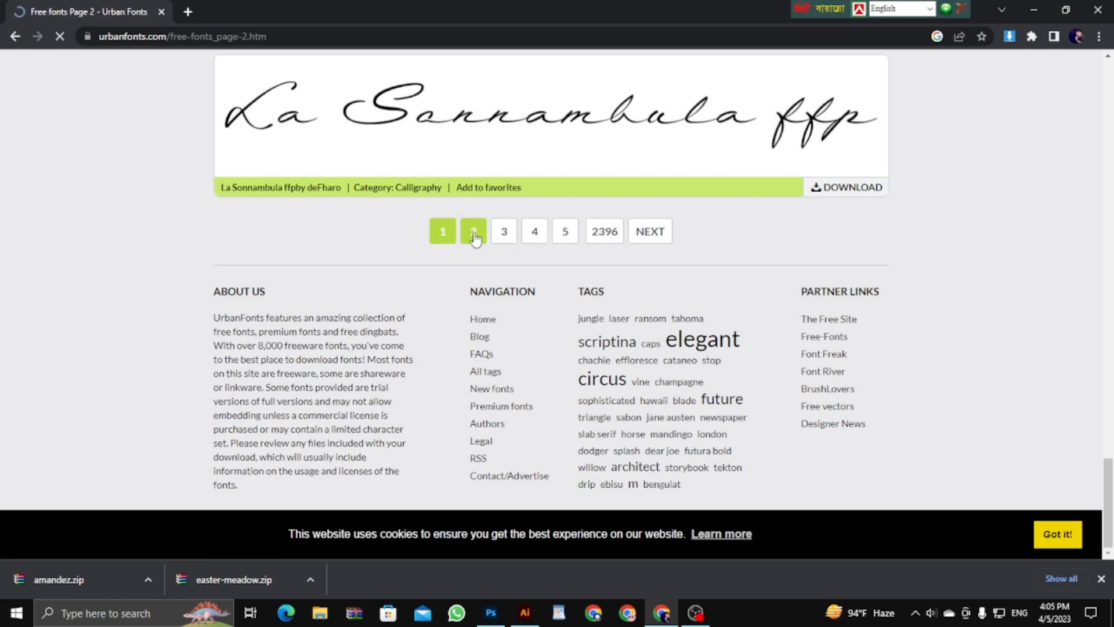
scroll(486, 357, down, 15)
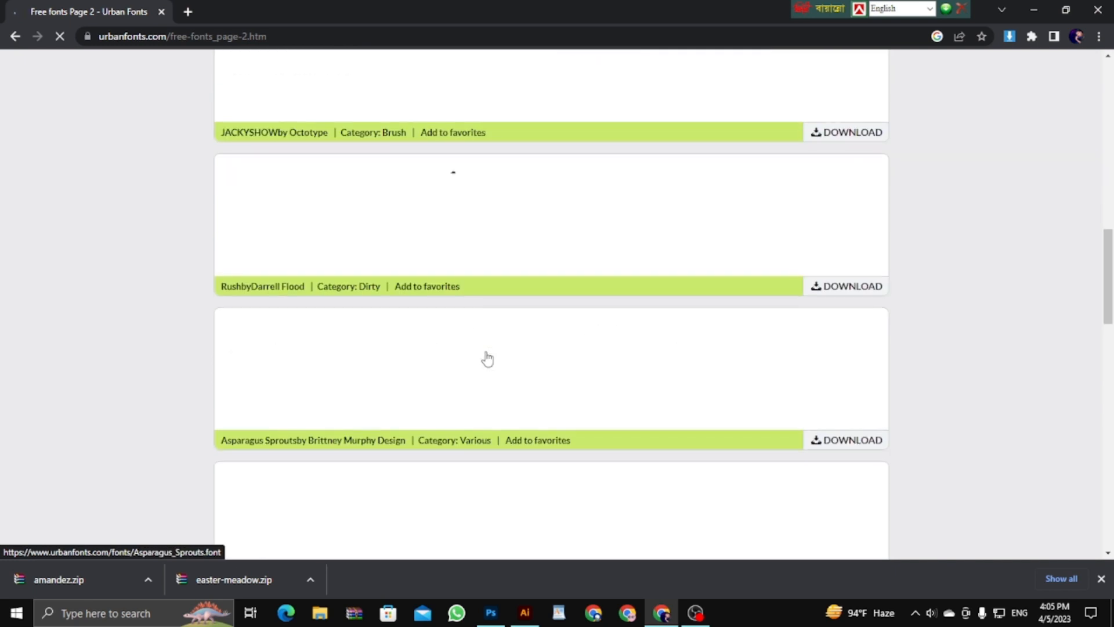
scroll(486, 358, down, 10)
scroll(511, 235, up, 2)
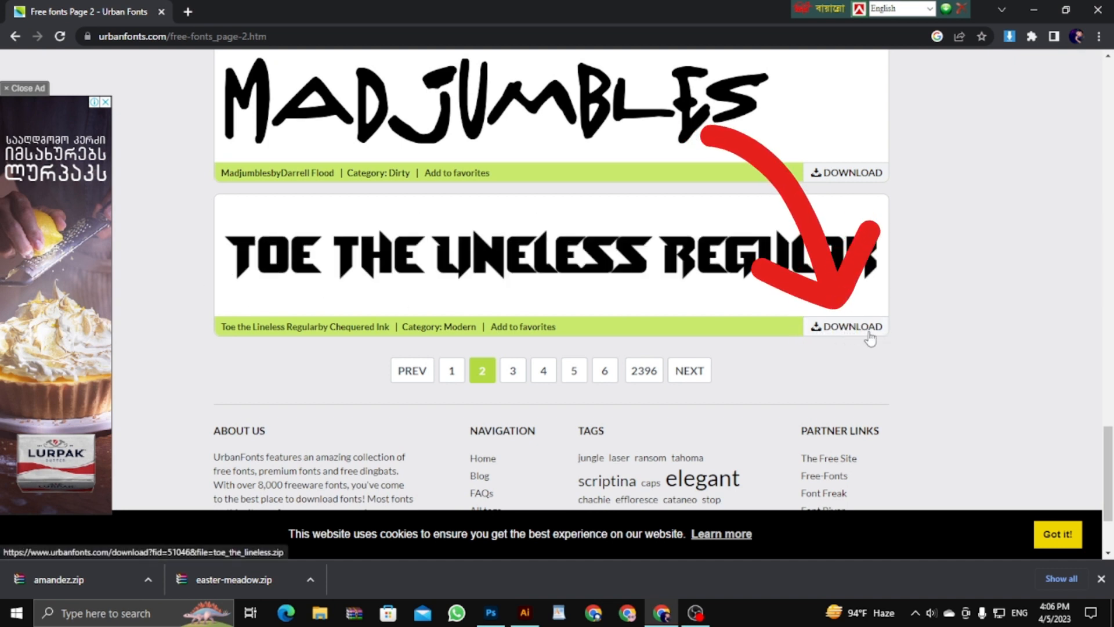
click(819, 331)
scroll(645, 316, down, 1)
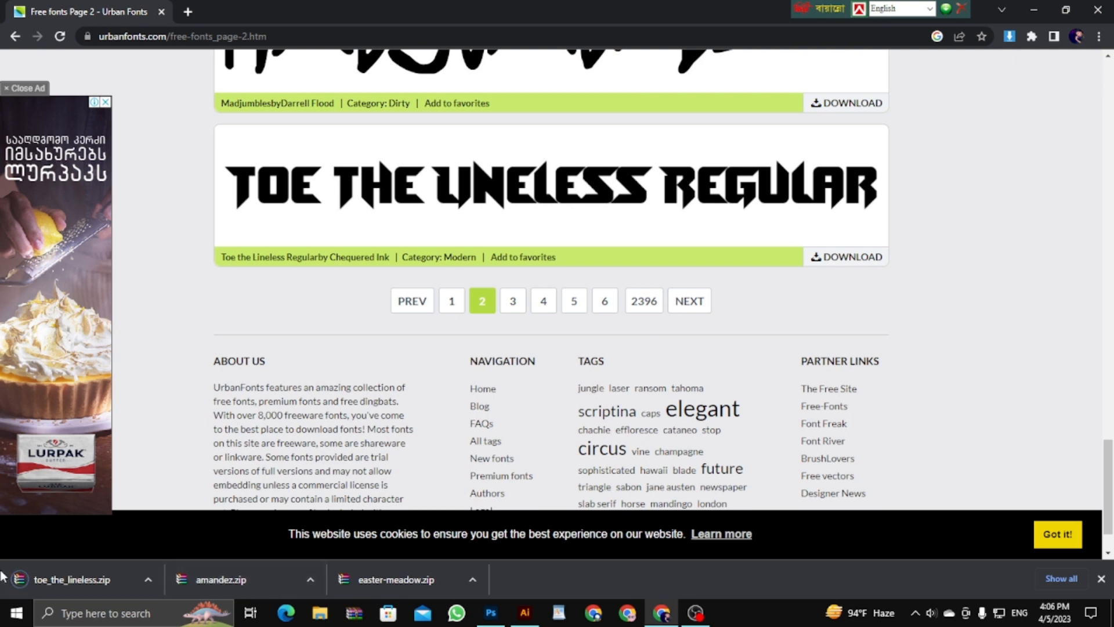
- Dismiss the browser's list of downloaded files and switch to File Explorer, opening the Downloads folder
click(1101, 579)
click(320, 613)
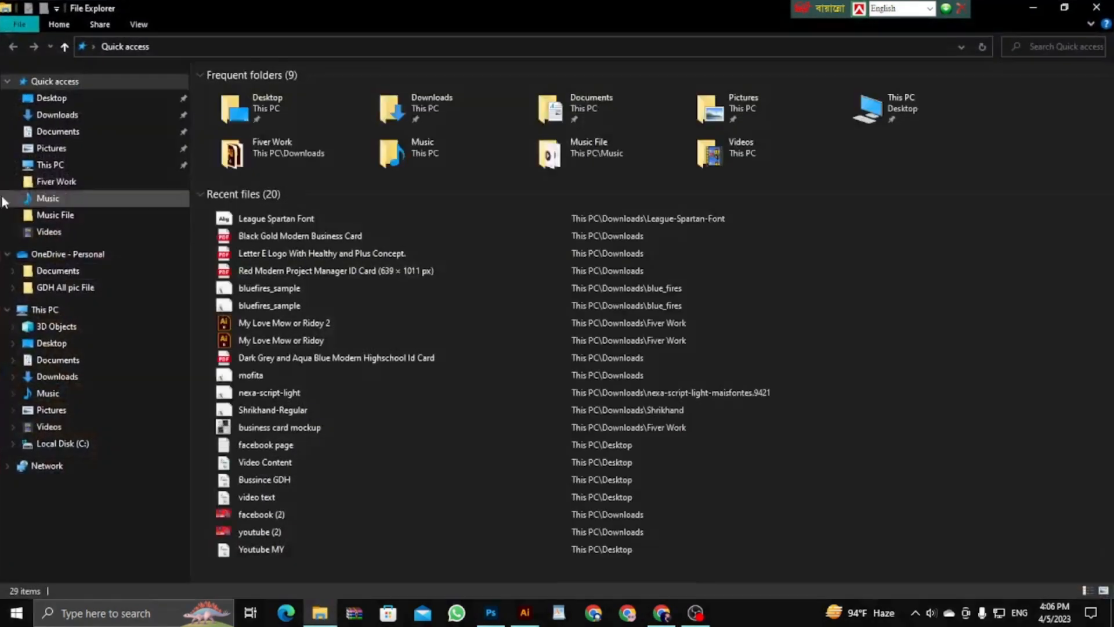
click(87, 114)
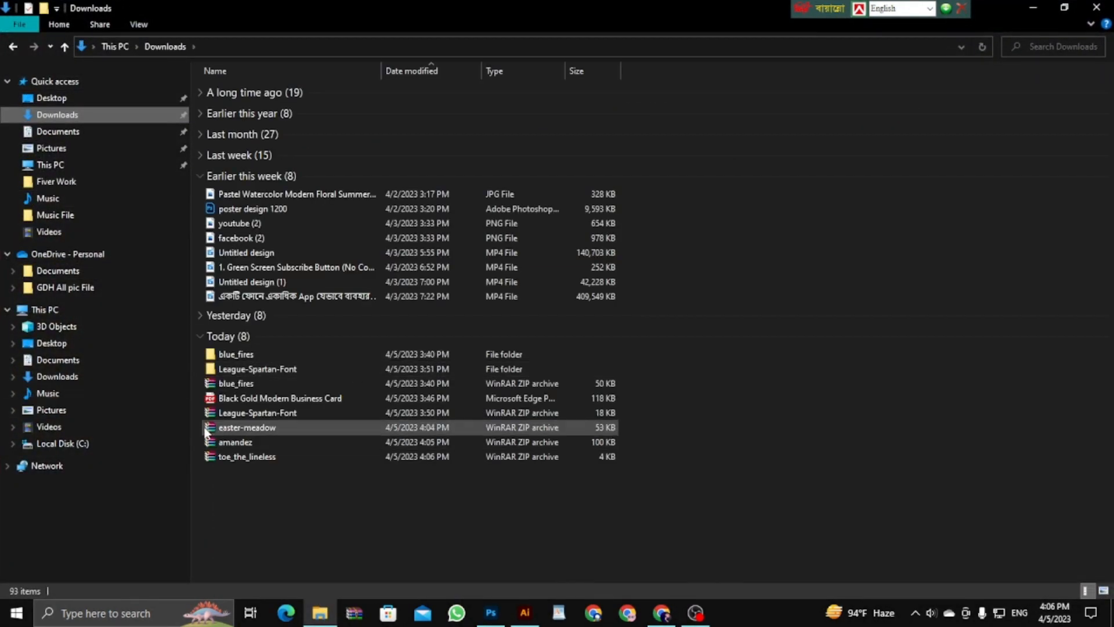
- Create a new folder named "font file" in the Downloads folder
key(Tab)
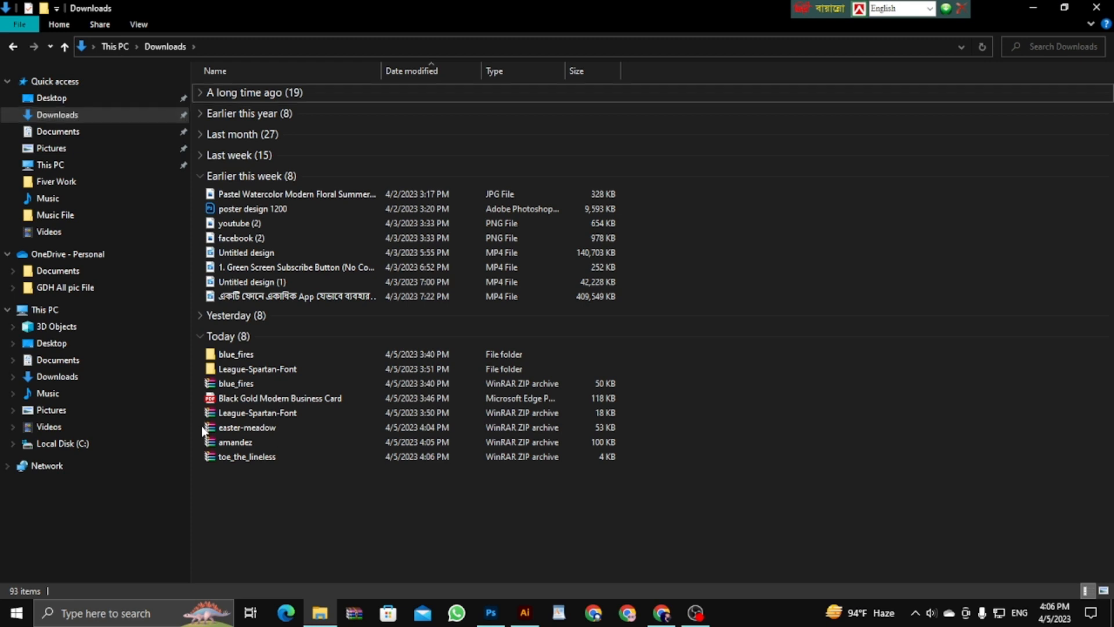
key(ctrl+shift+n)
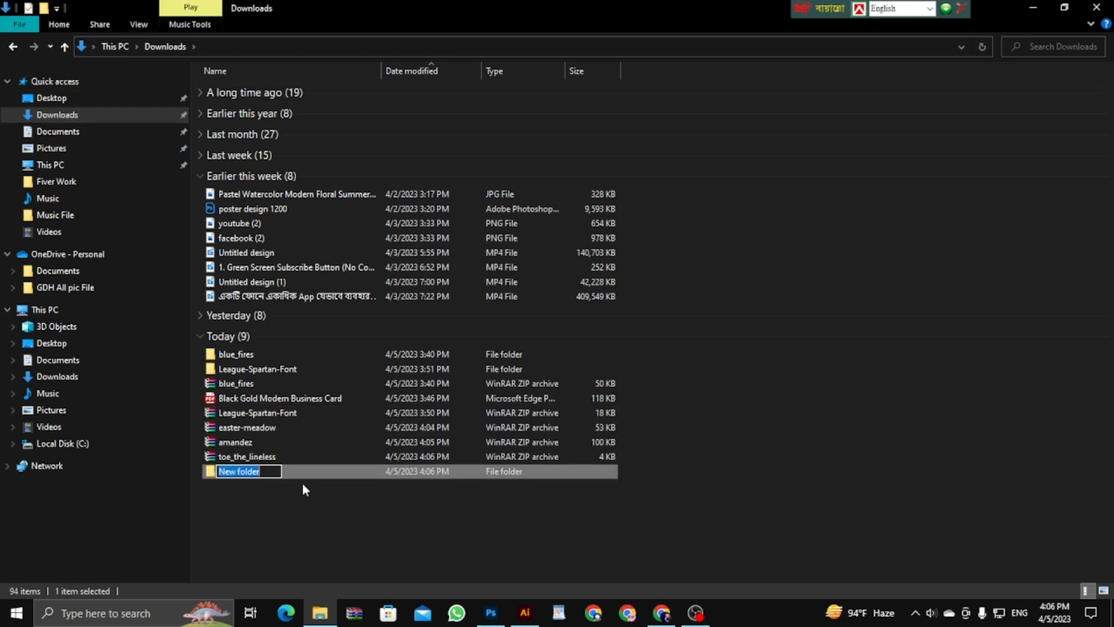
click(261, 507)
click(247, 473)
key(F2)
text(font file)
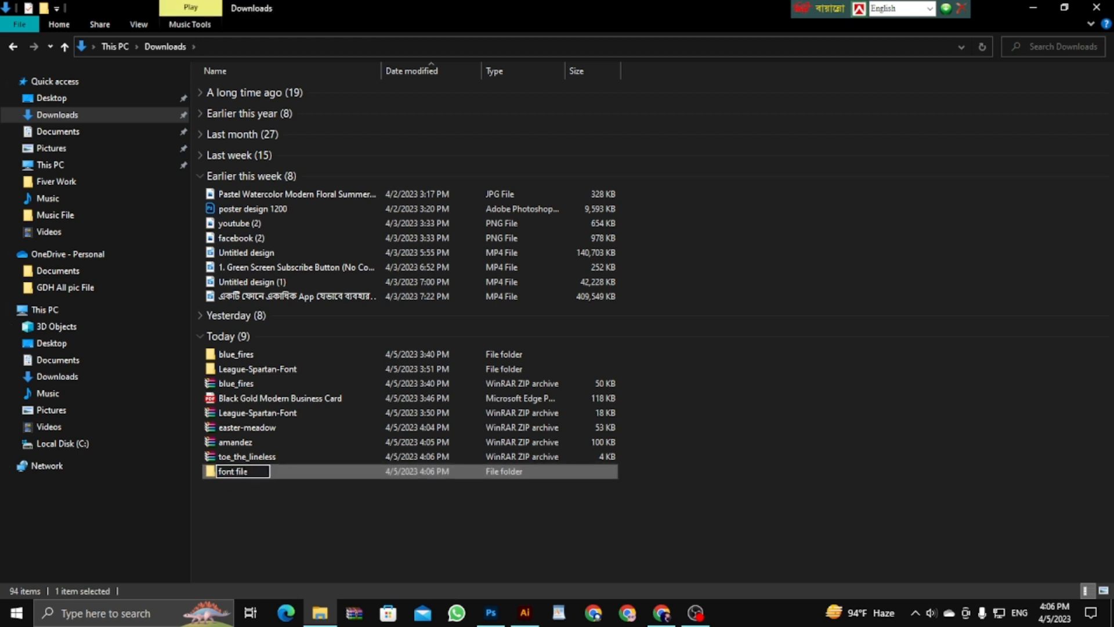
click(249, 523)
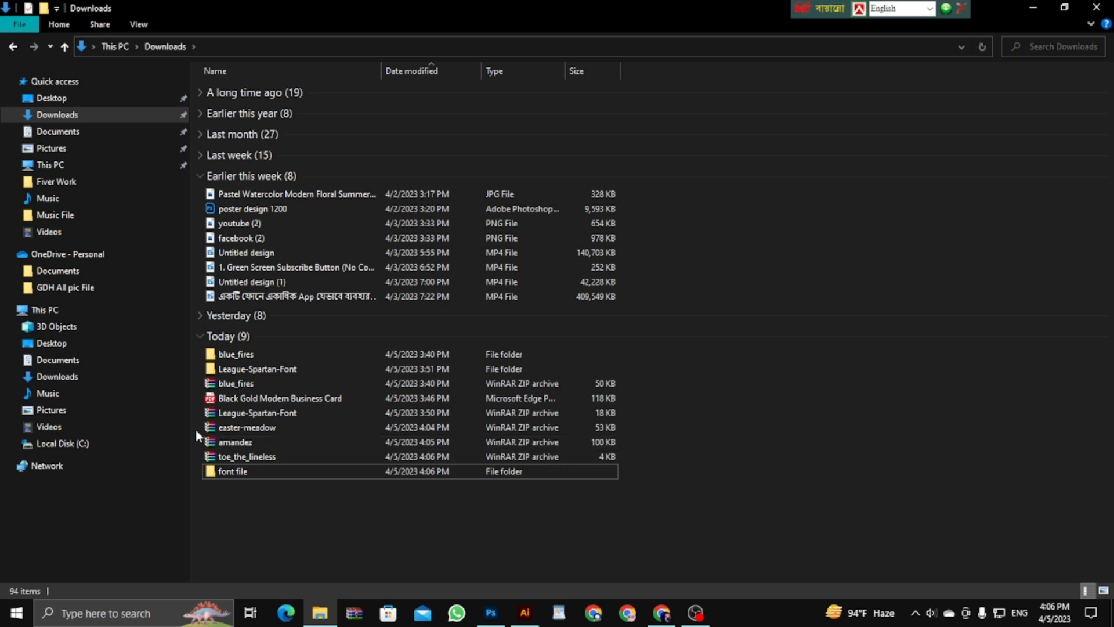
- Move the easter-meadow, amandez and toe_the_lineless archives into the font file folder and open that folder
drag(196, 427, 236, 472)
double_click(234, 431)
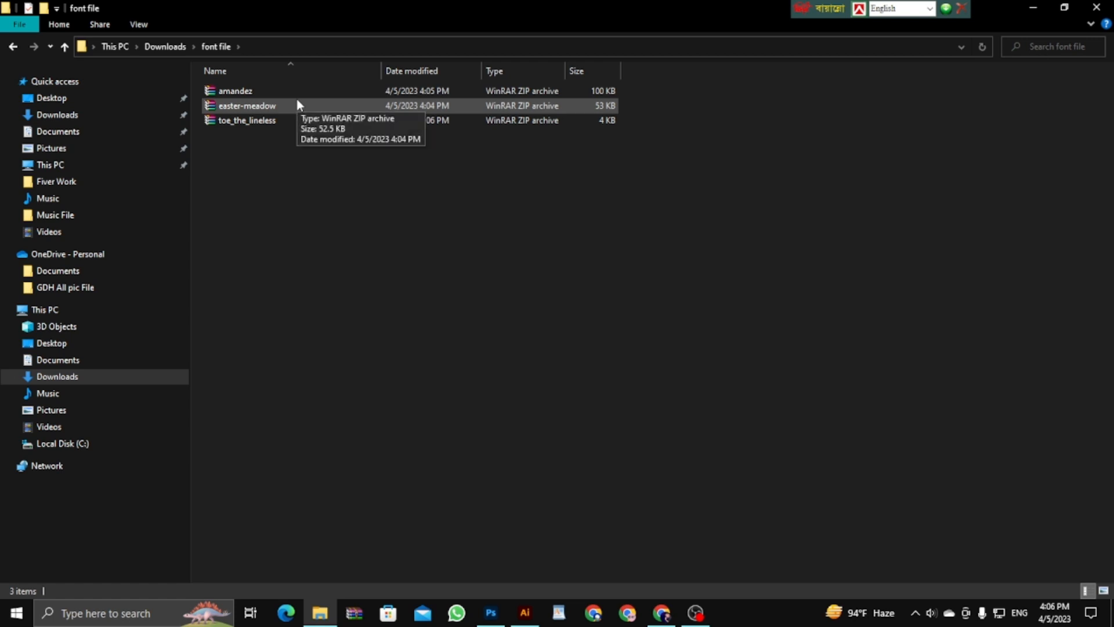
- Extract the amandez archive into its own folder inside the font file folder, and return to File Explorer
right_click(252, 91)
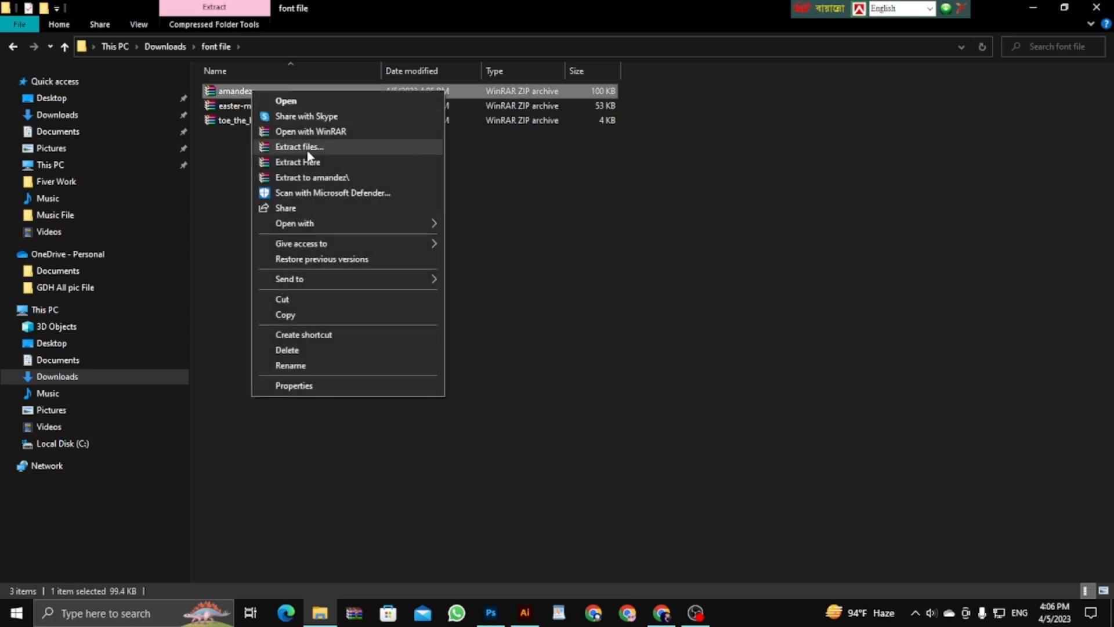
click(308, 148)
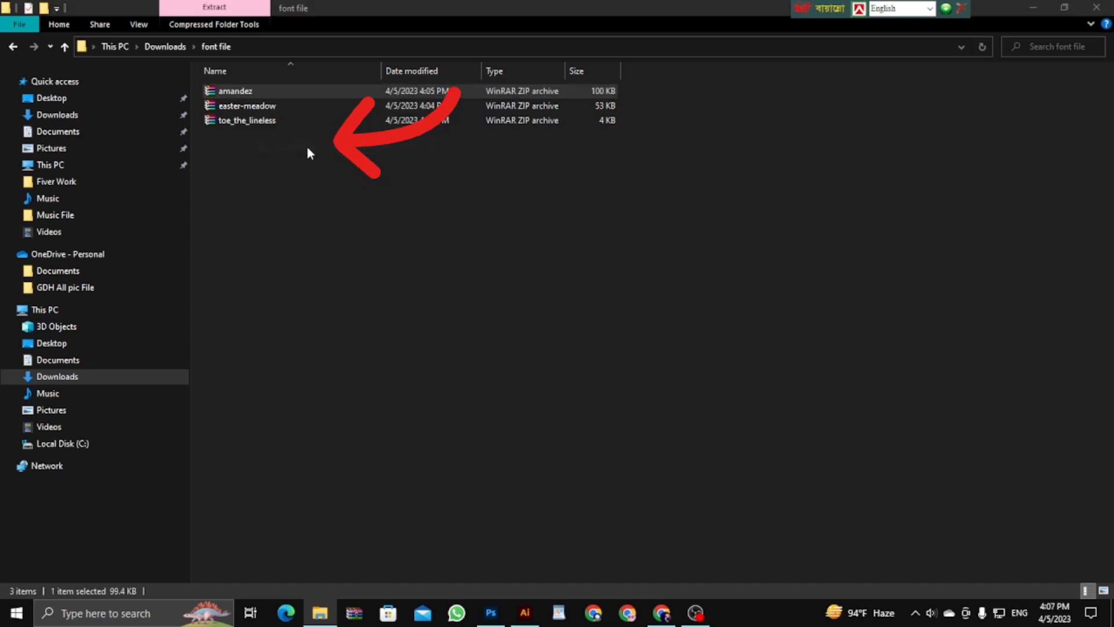
click(597, 449)
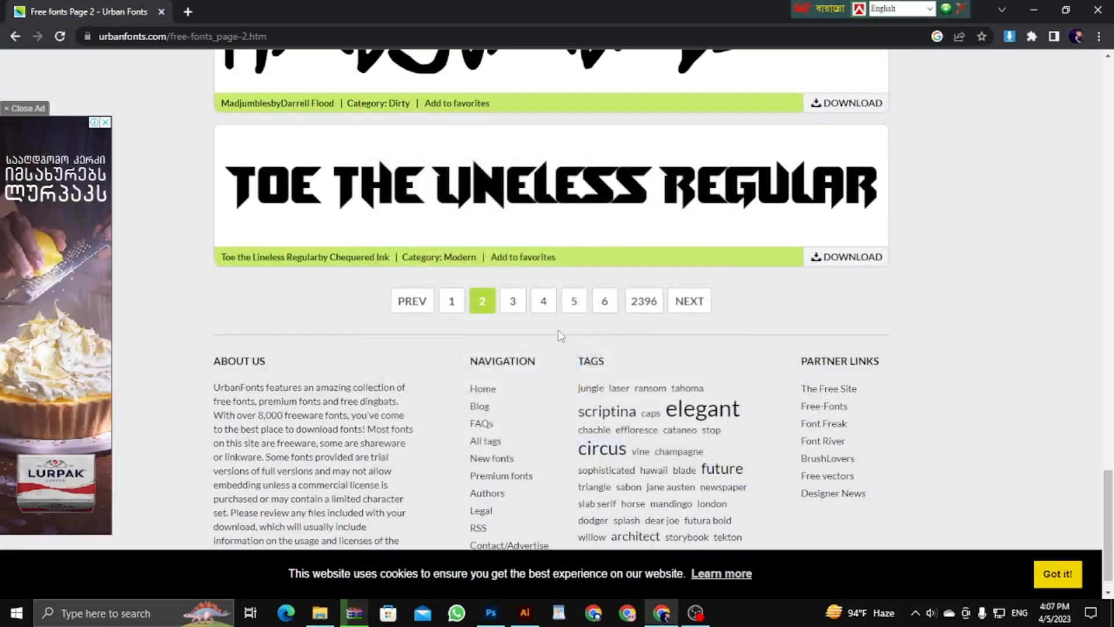
click(319, 613)
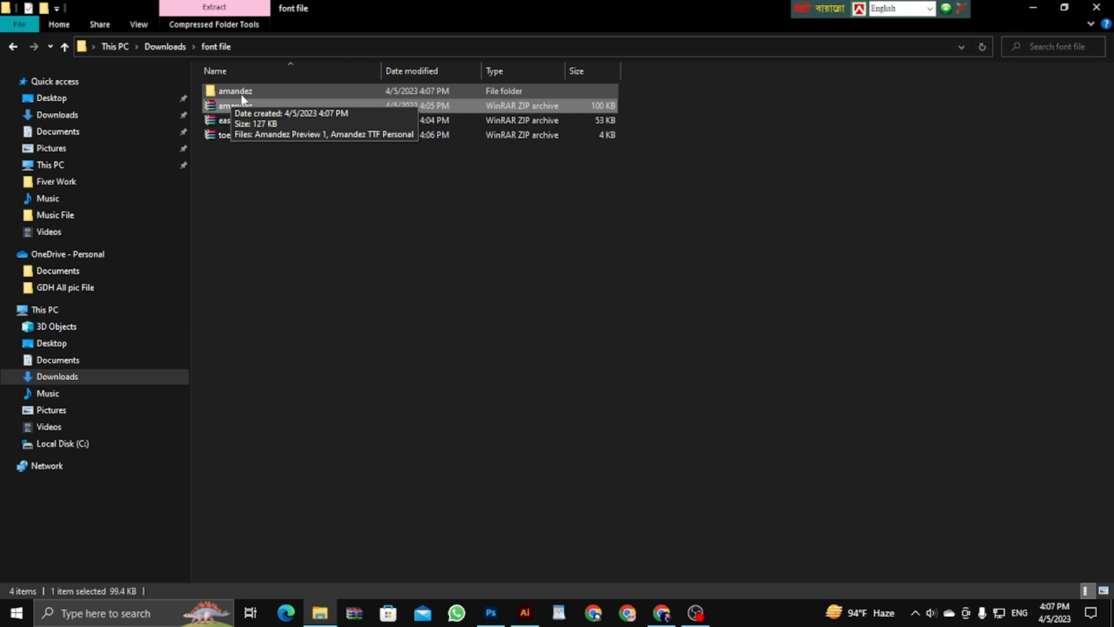
- Extract the easter-meadow archive to an easter-meadow folder inside font file, keeping the default extraction options
click(221, 169)
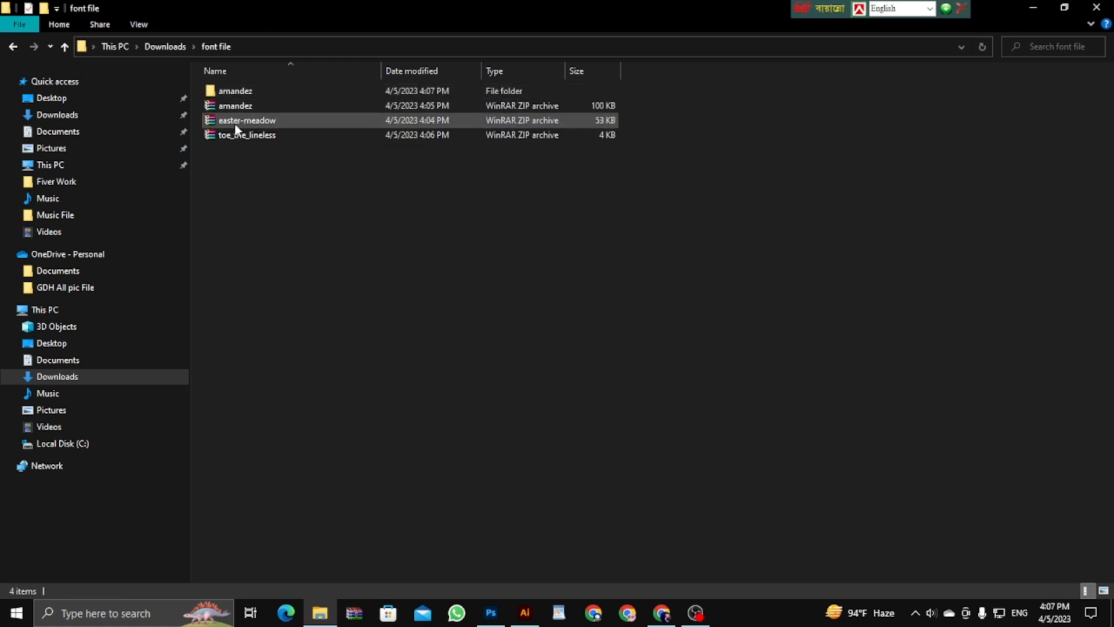
click(236, 123)
right_click(236, 125)
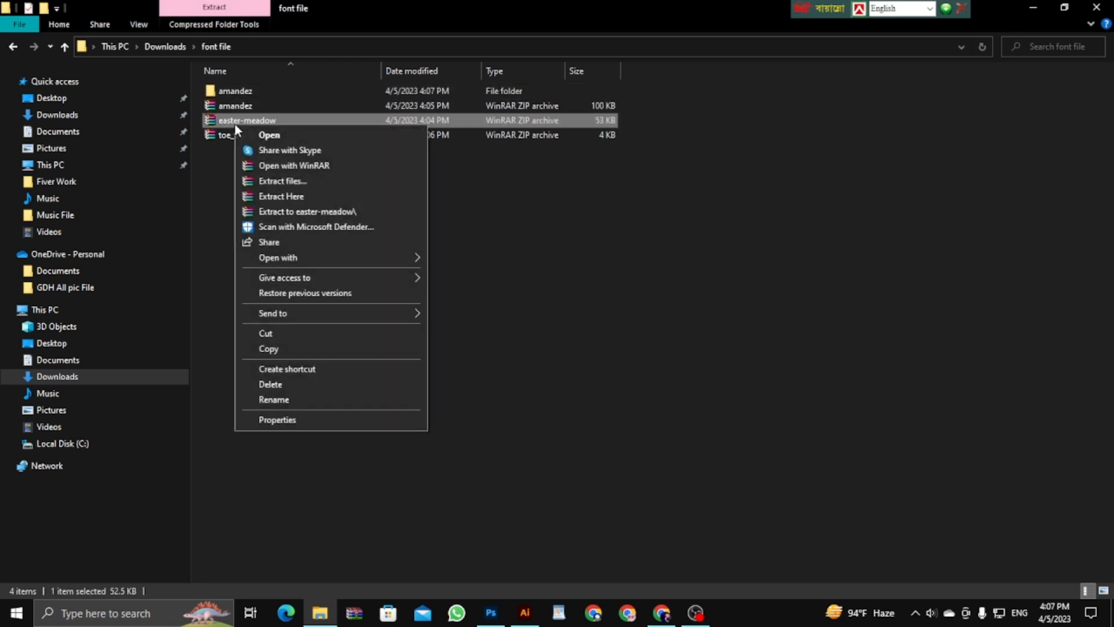
click(293, 184)
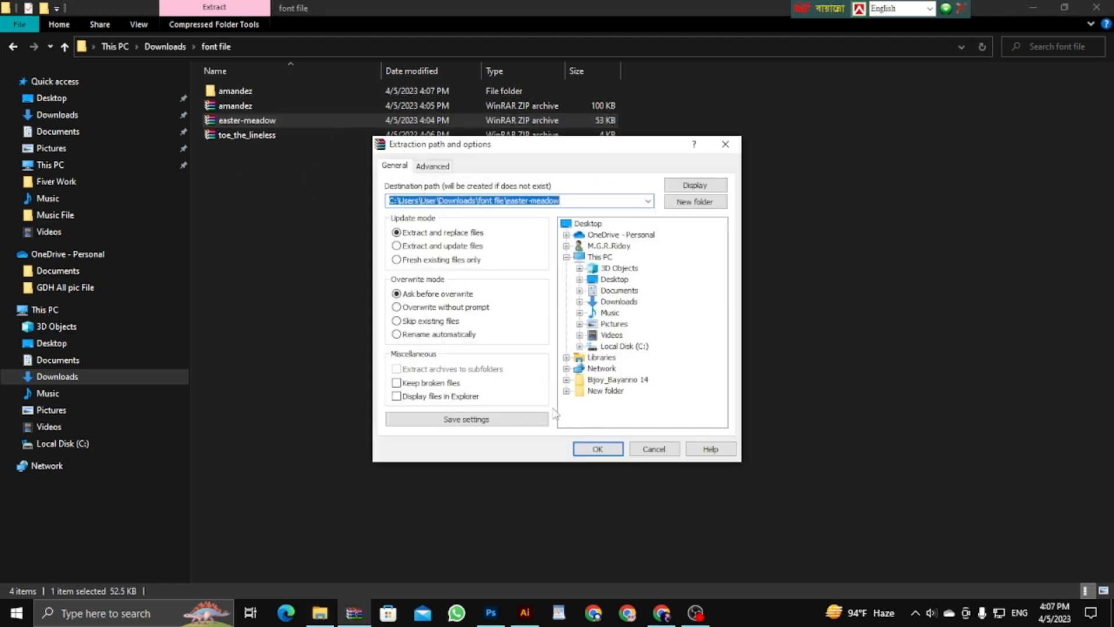
click(591, 449)
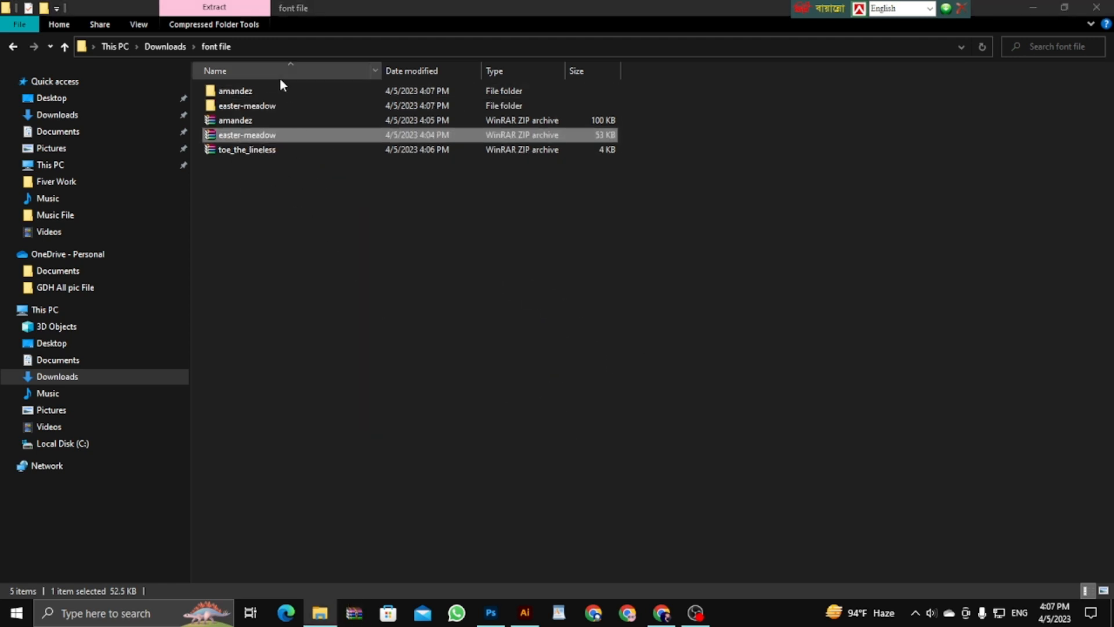
- Extract the toe_the_lineless archive into its own folder inside the font file folder
click(248, 152)
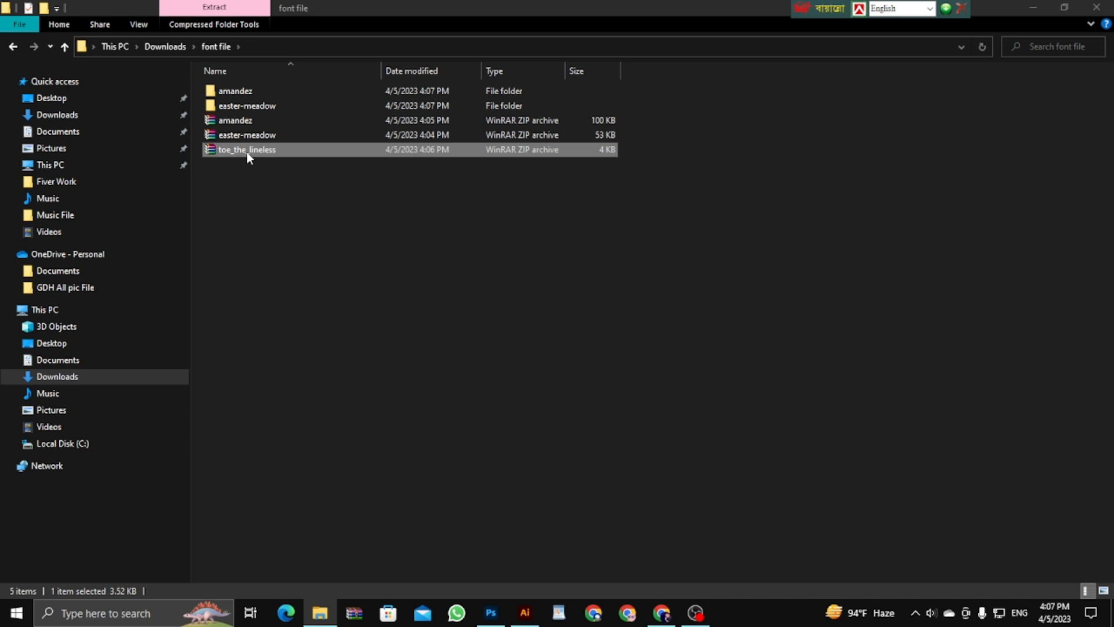
right_click(248, 156)
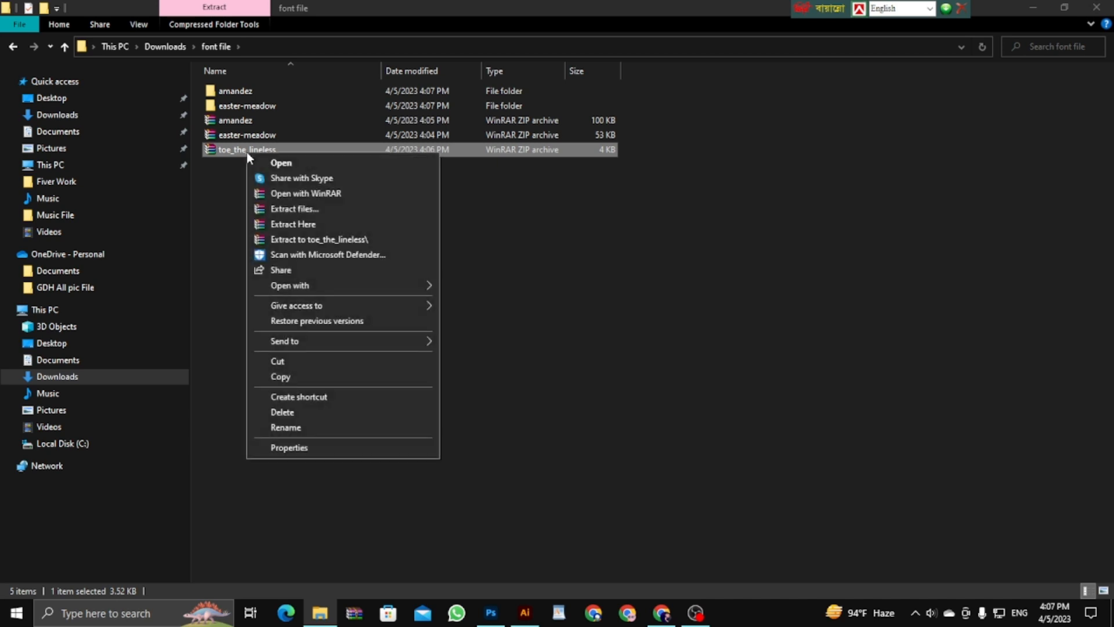
click(305, 210)
click(597, 448)
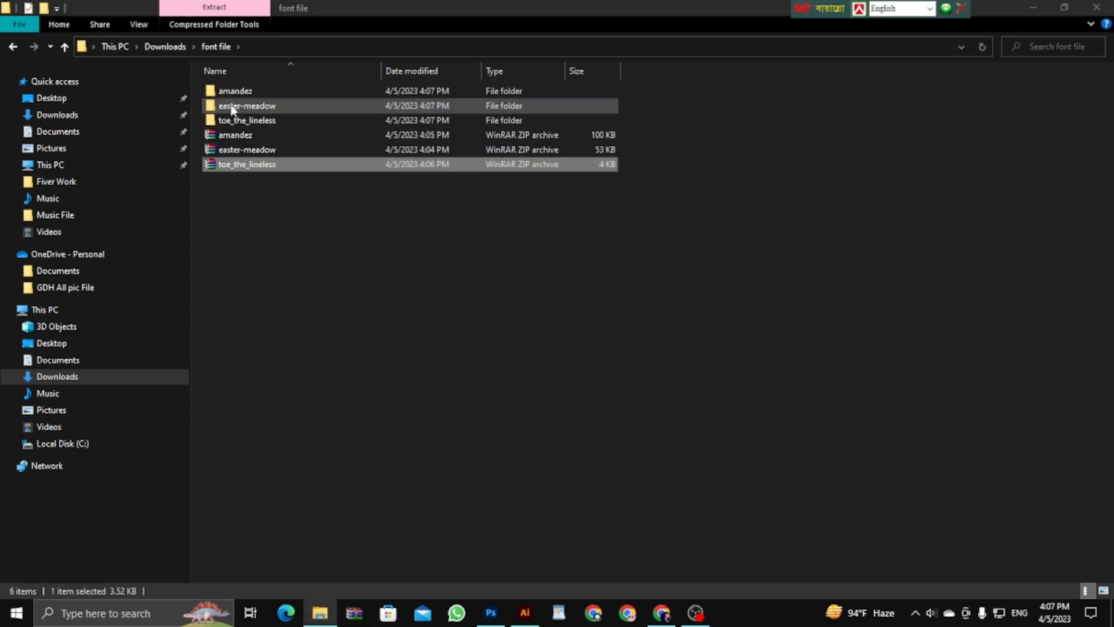
- Preview the Amandez TTF Personal font in the amandez folder, close the preview and return to the font file folder
click(265, 248)
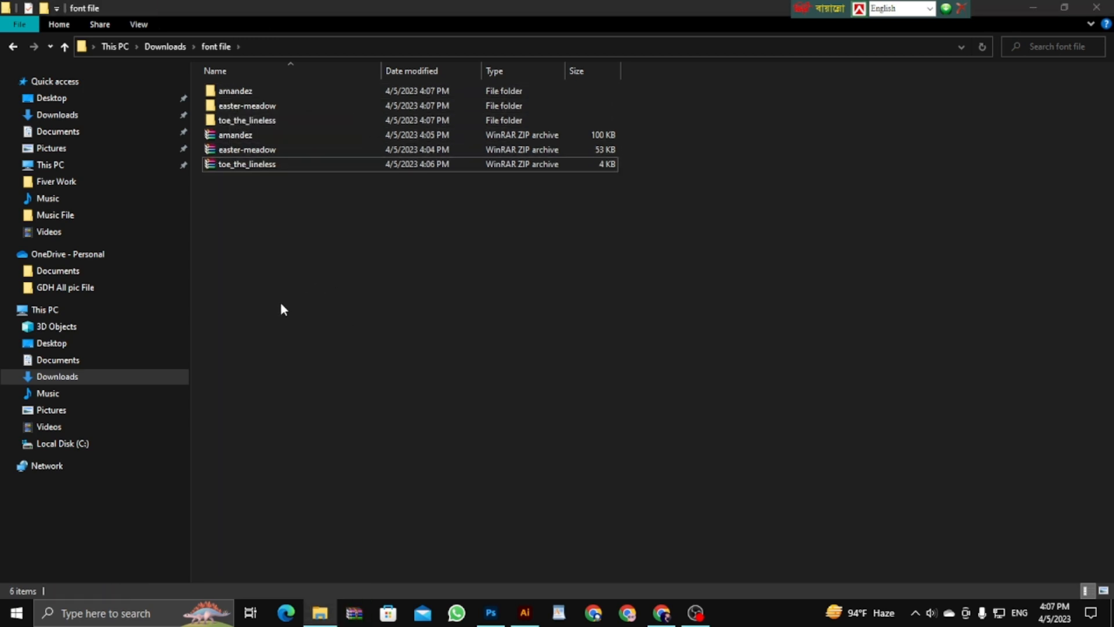
double_click(254, 93)
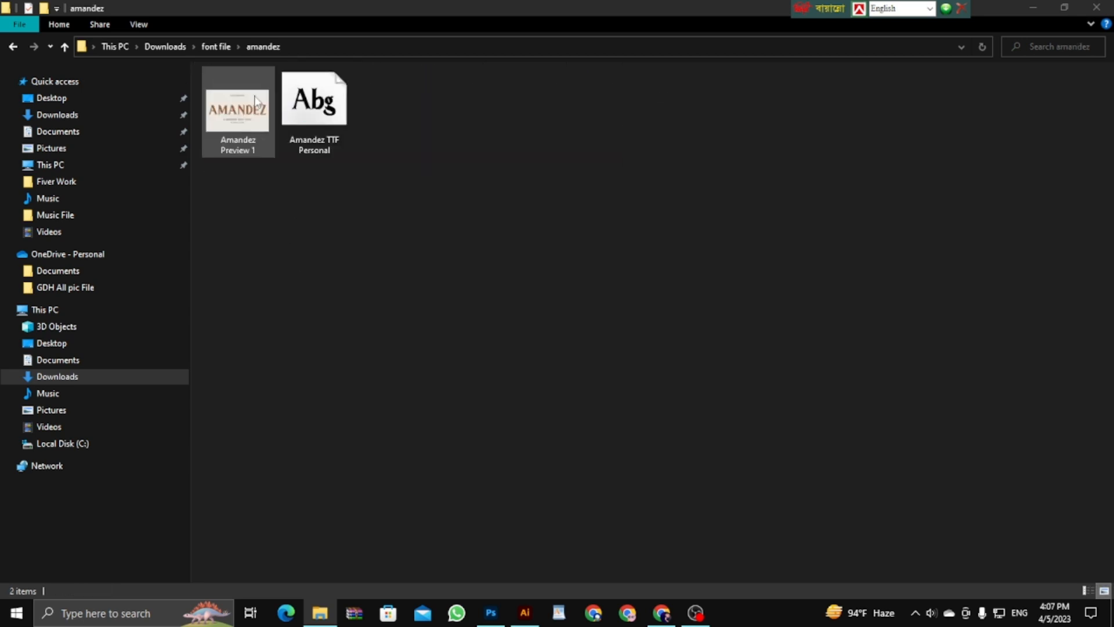
double_click(319, 122)
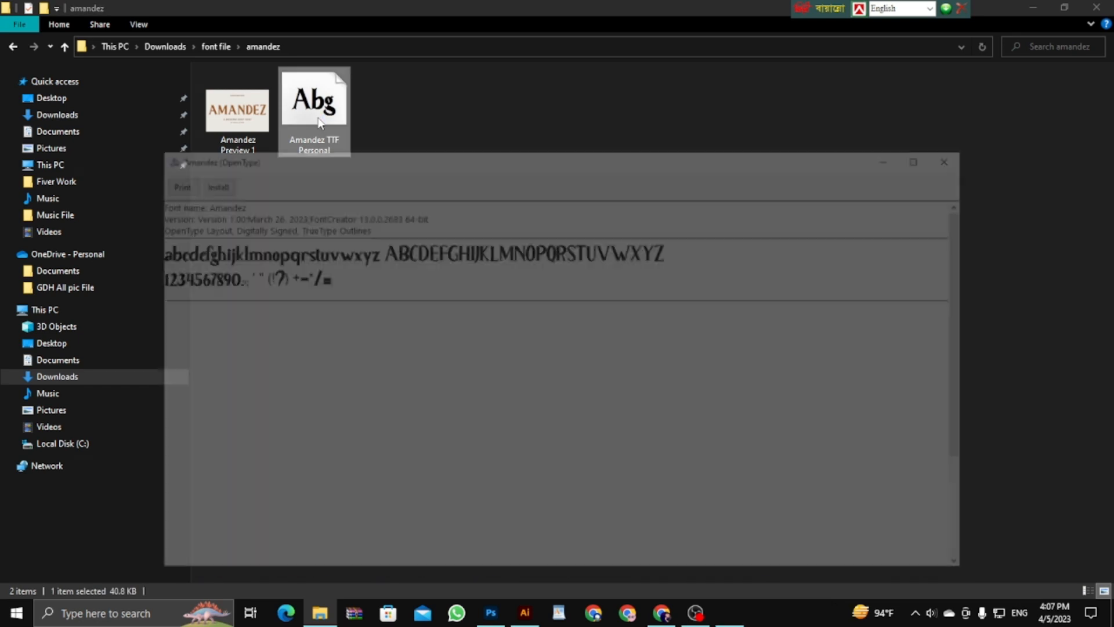
click(959, 155)
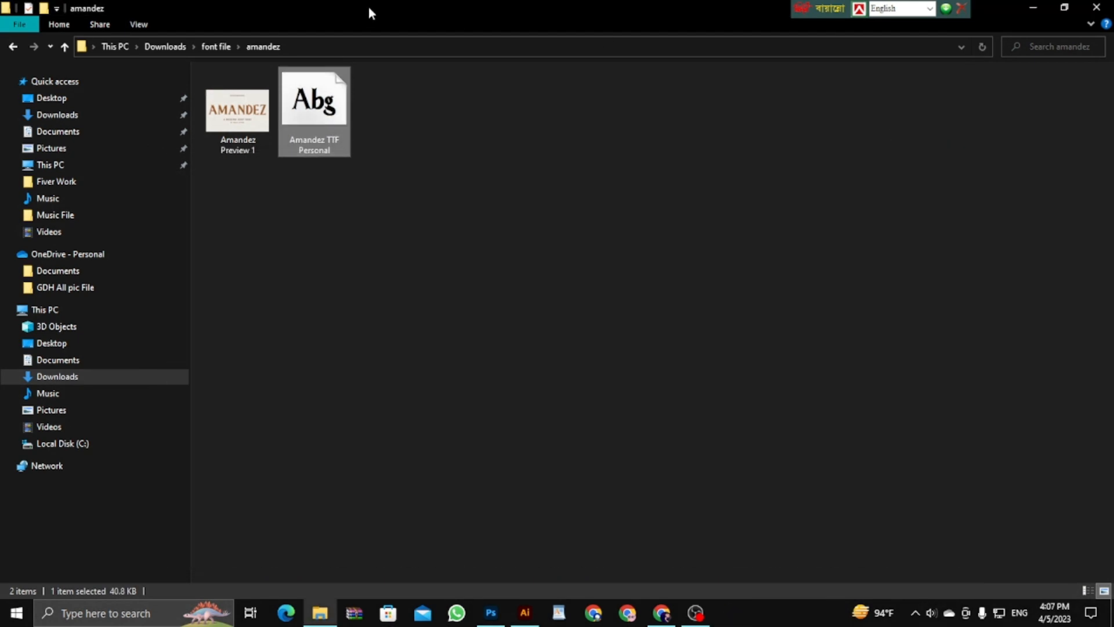
click(14, 47)
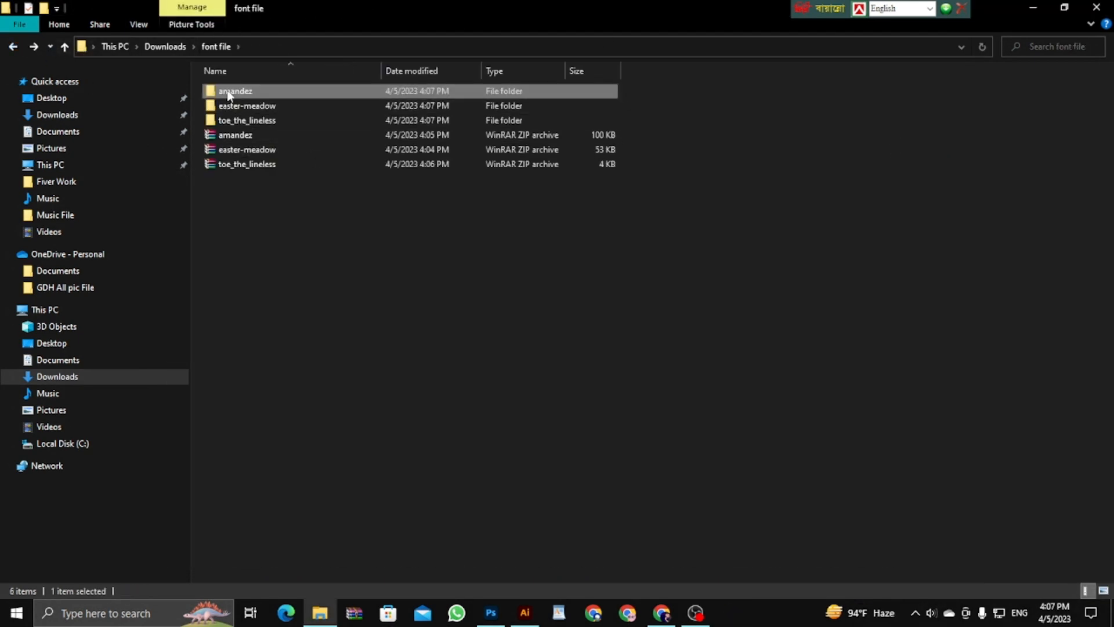
- Reopen the amandez folder and open the Amandez TTF Personal font file in the font viewer
double_click(228, 93)
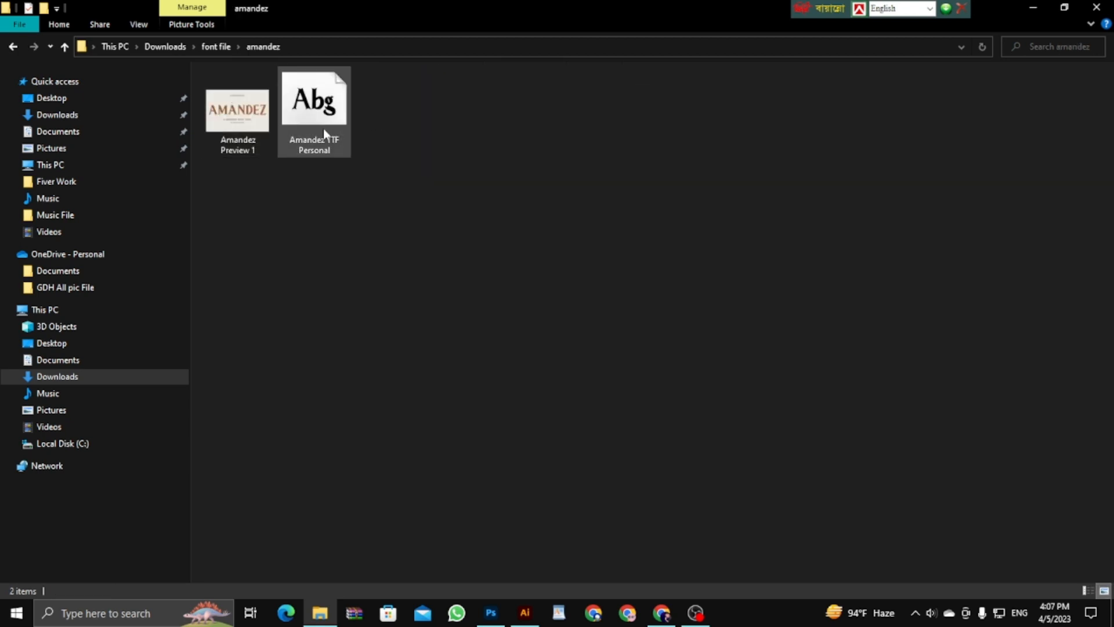
double_click(312, 107)
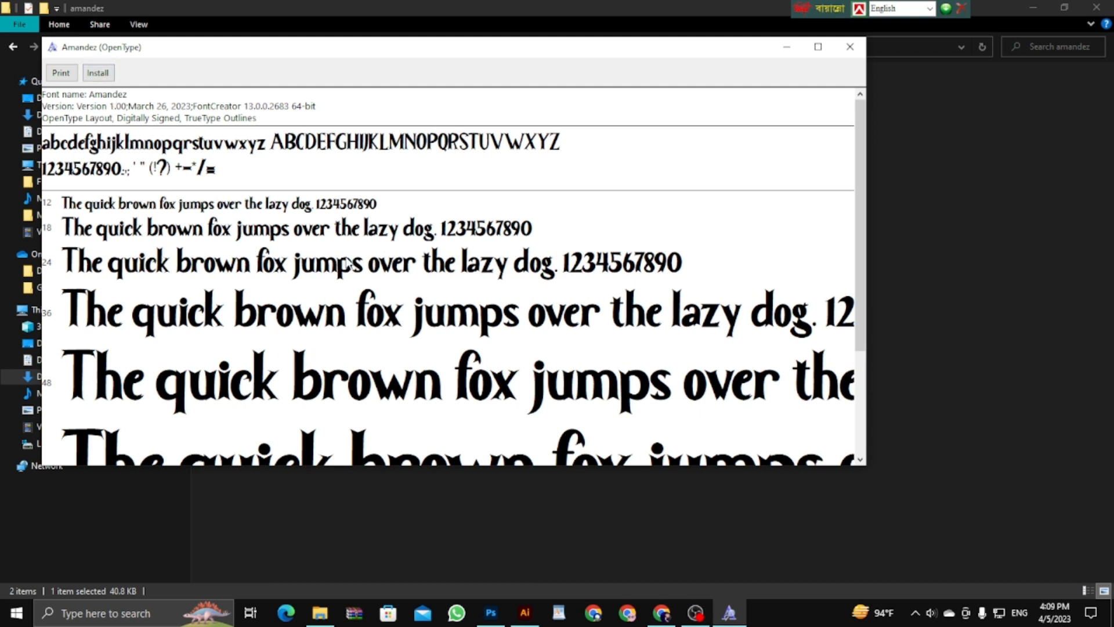
click(487, 526)
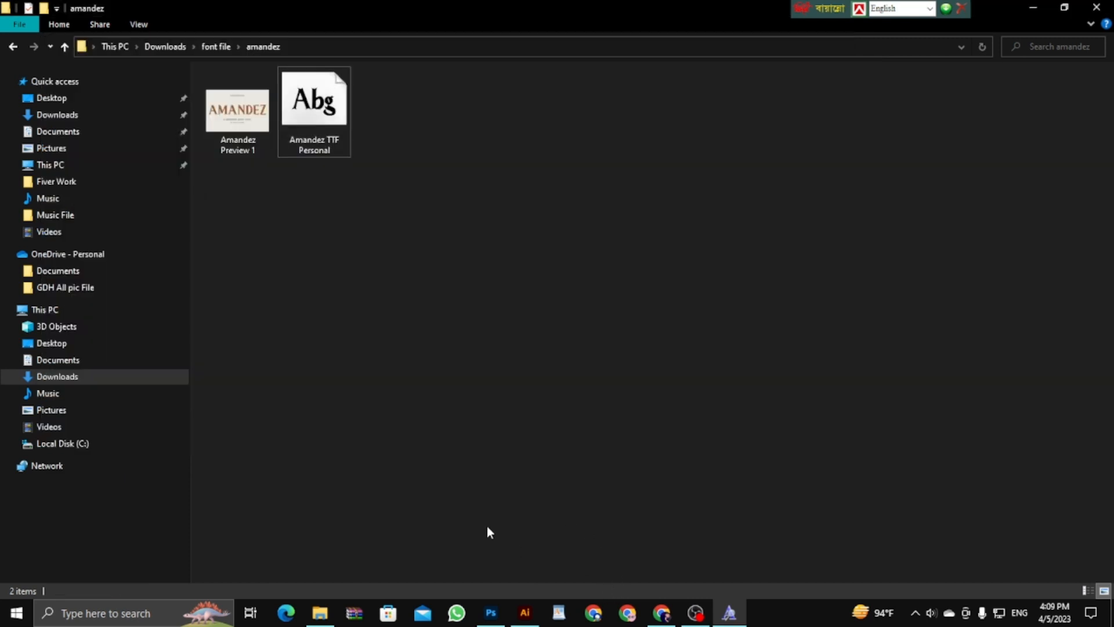
double_click(309, 127)
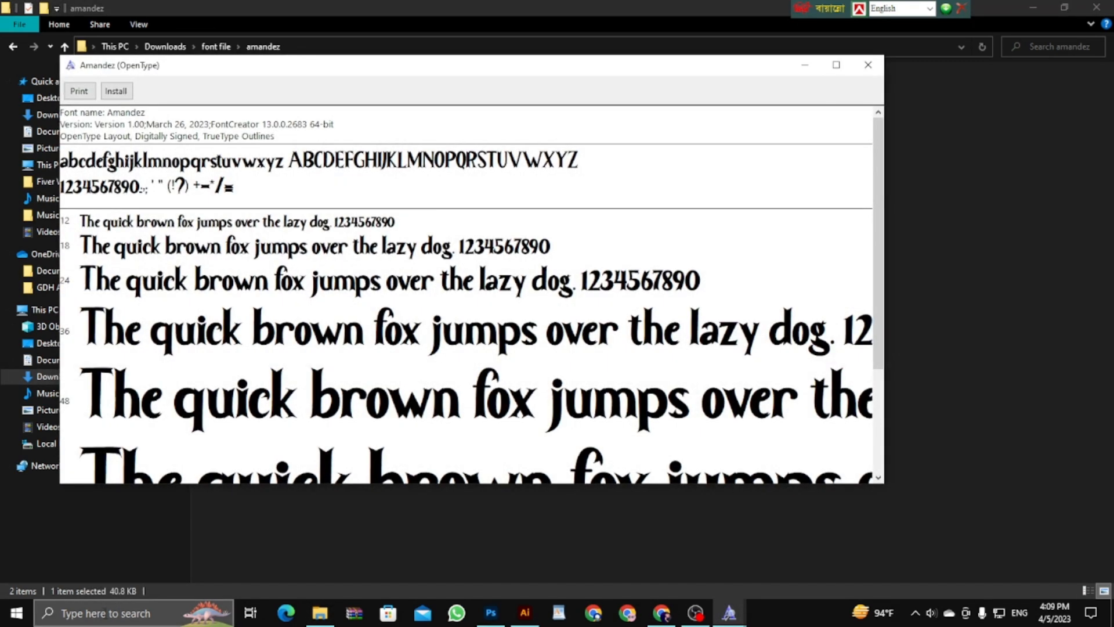
- Open Notepad and write the font name Amandez in a blank note
click(100, 613)
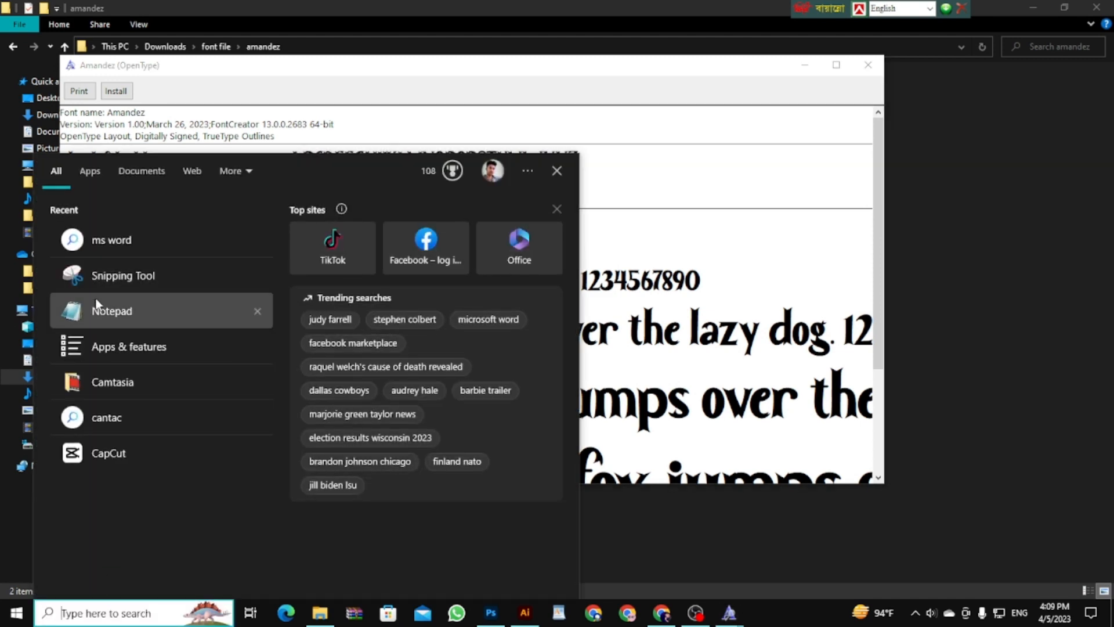
click(96, 306)
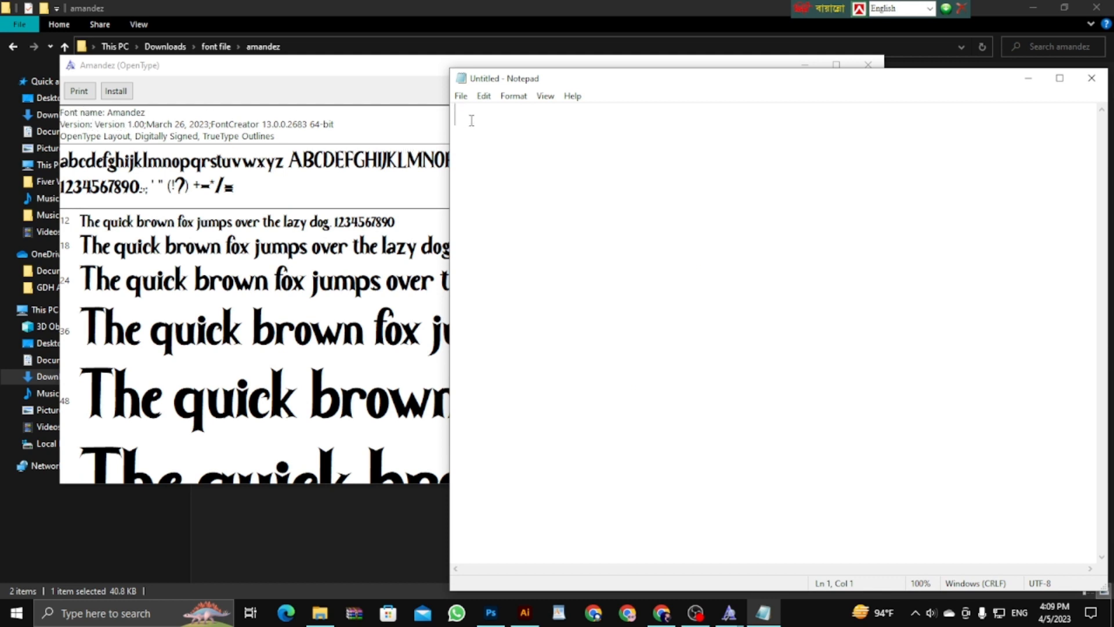
text(Amandez)
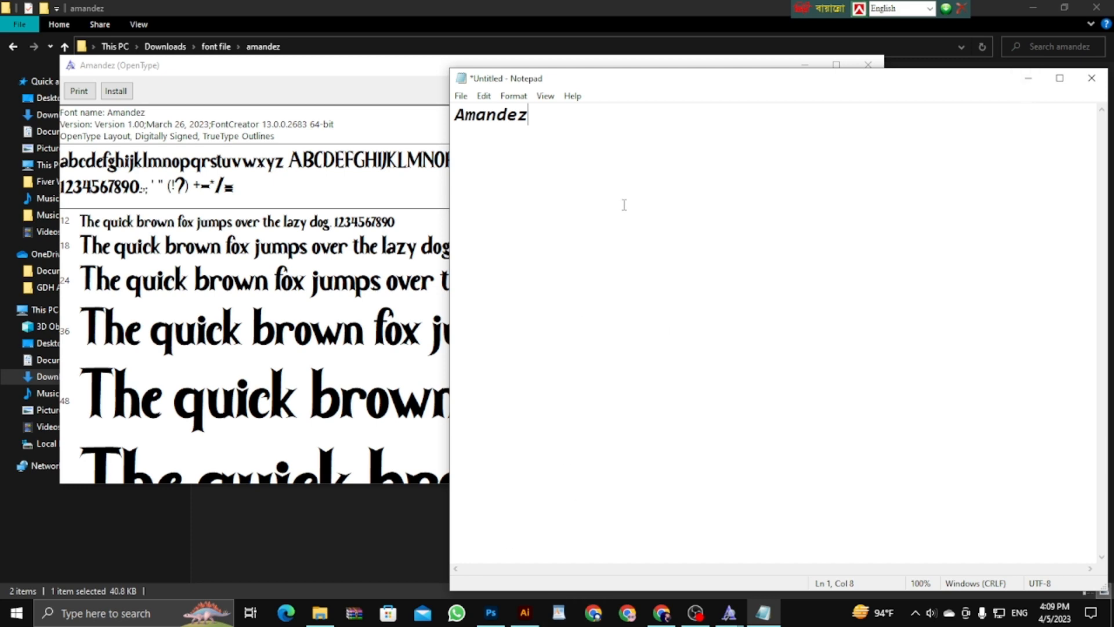
- Switch to Illustrator and create a new document of 1011 x 639 px in RGB color with one artboard
click(525, 612)
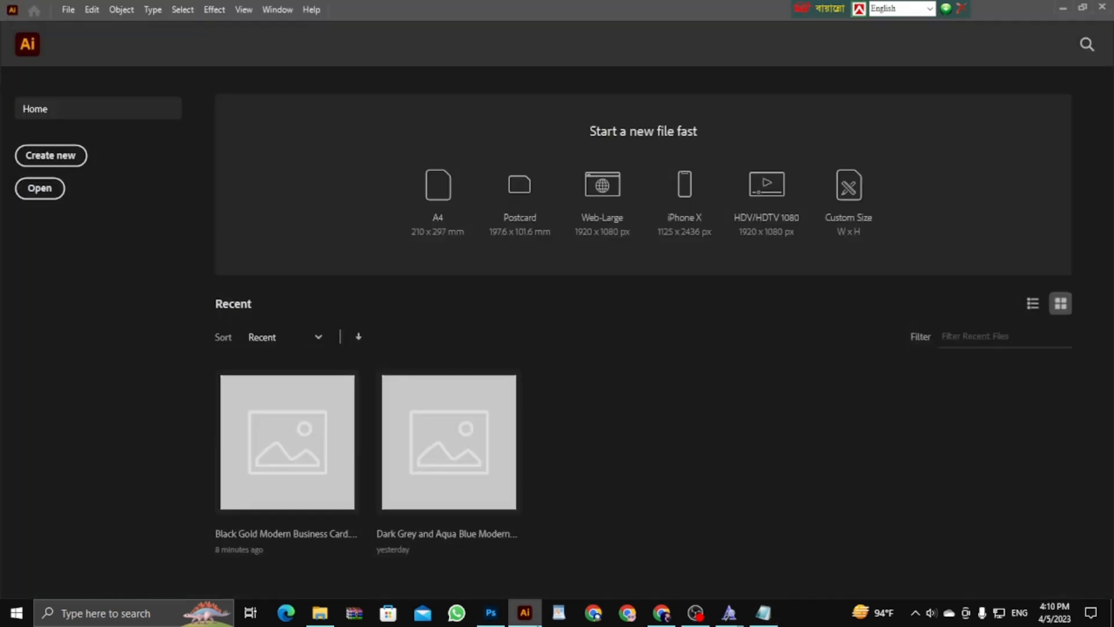
click(51, 155)
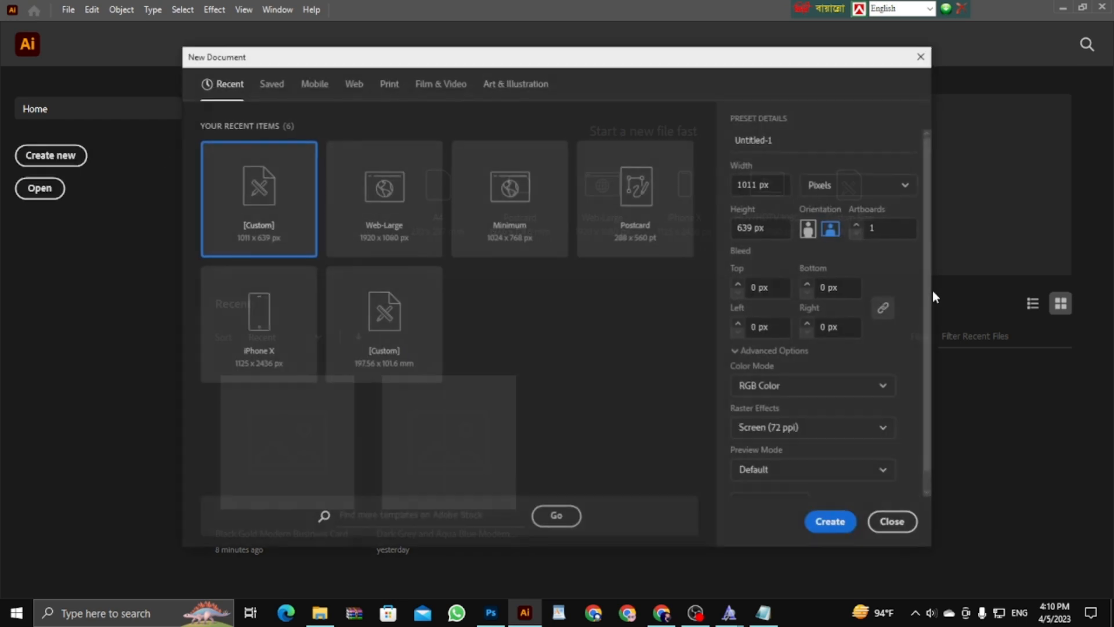
click(841, 529)
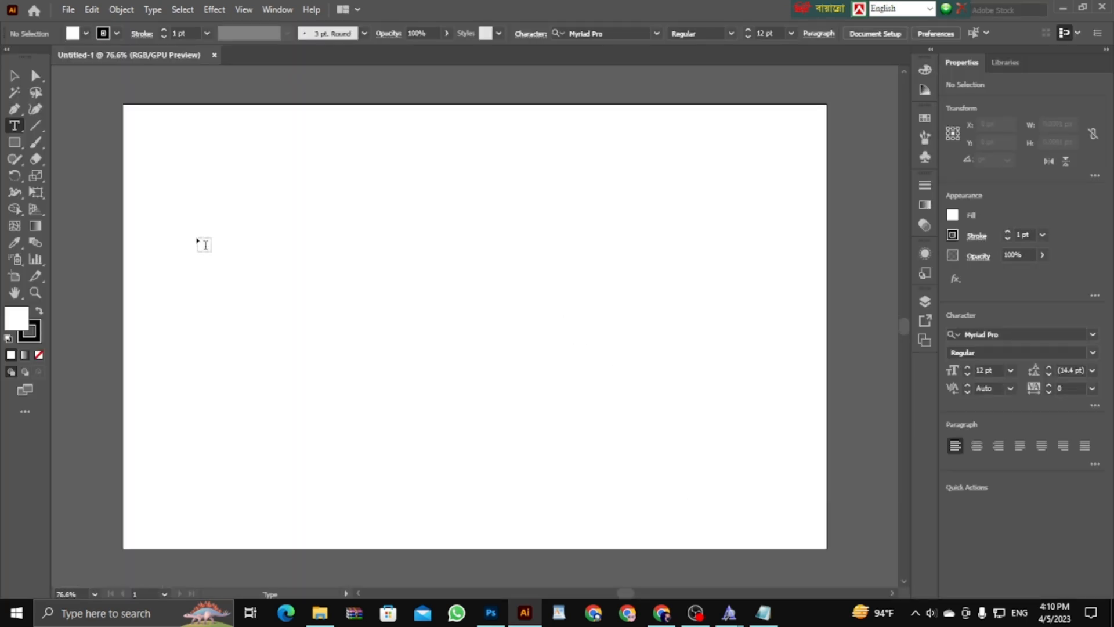
- Add the text line "Ridoy tech and graphics" on the artboard and enlarge it to about 555 by 219 px
click(349, 225)
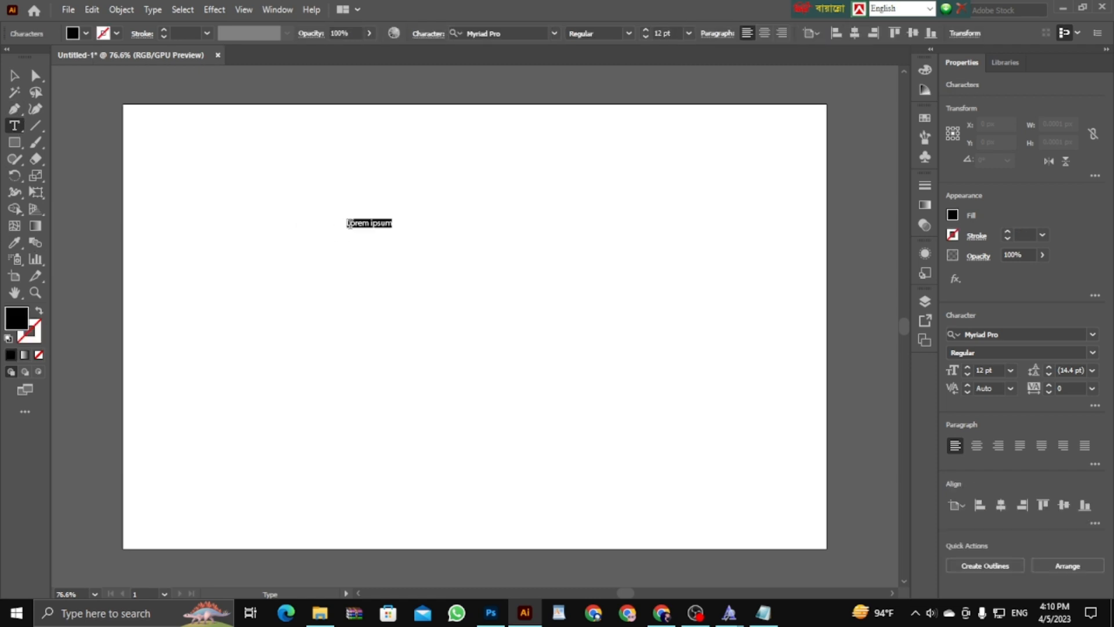
text(Ridoy tech and graphics)
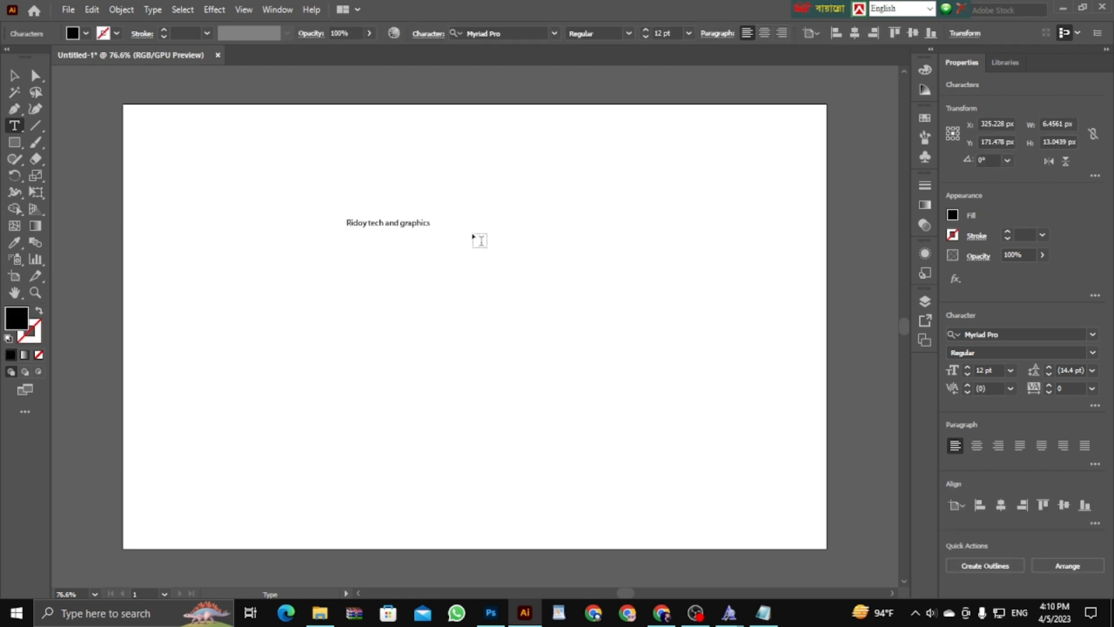
key(Escape)
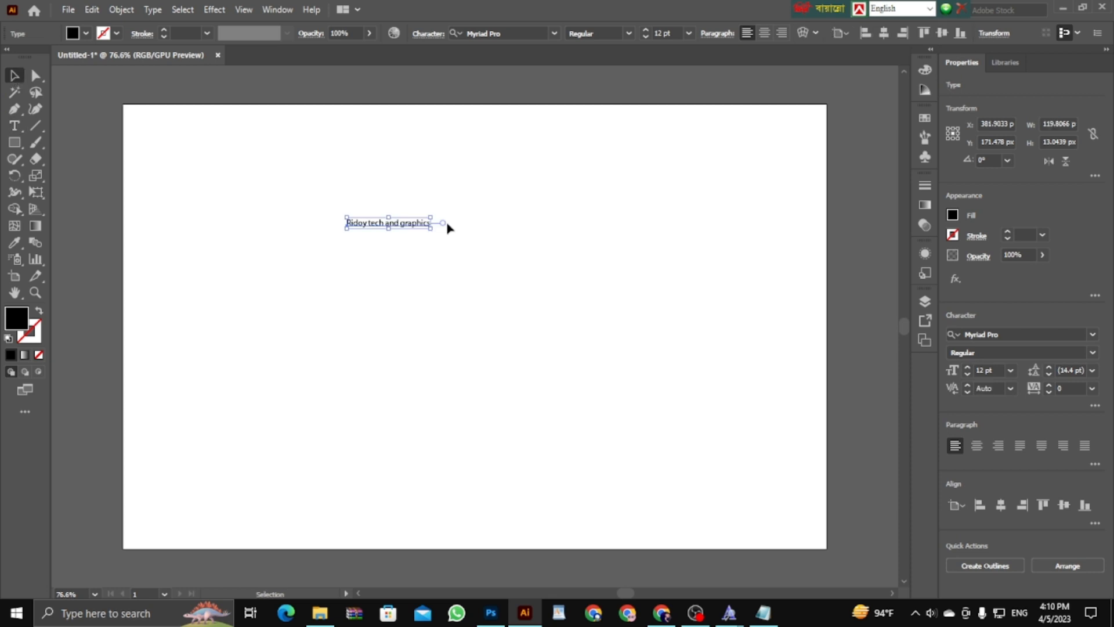
drag(432, 232, 689, 353)
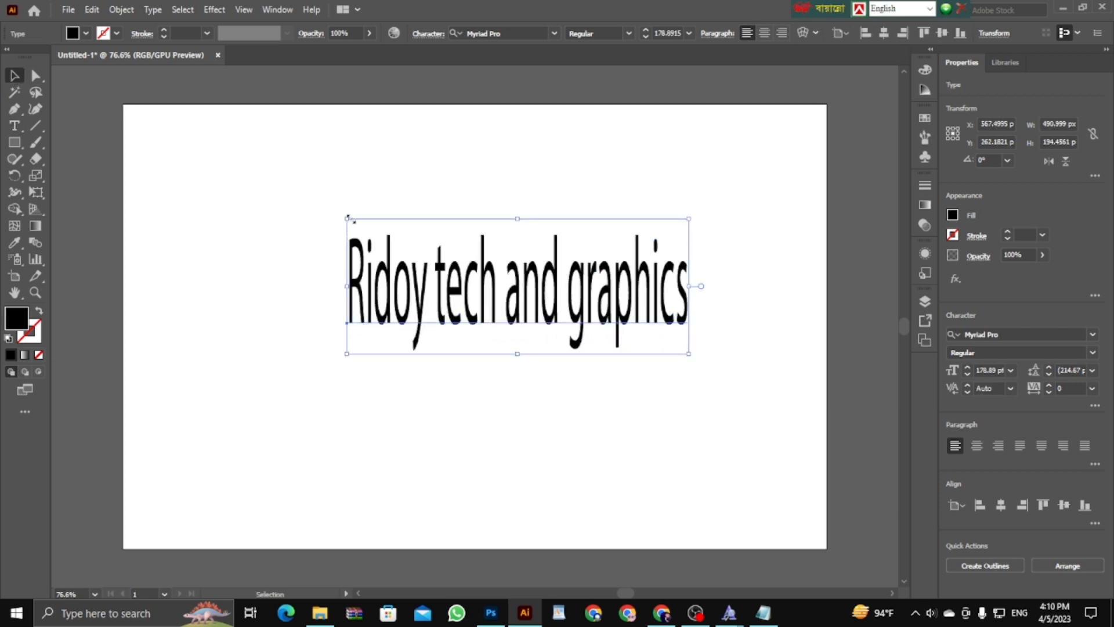
drag(346, 218, 303, 202)
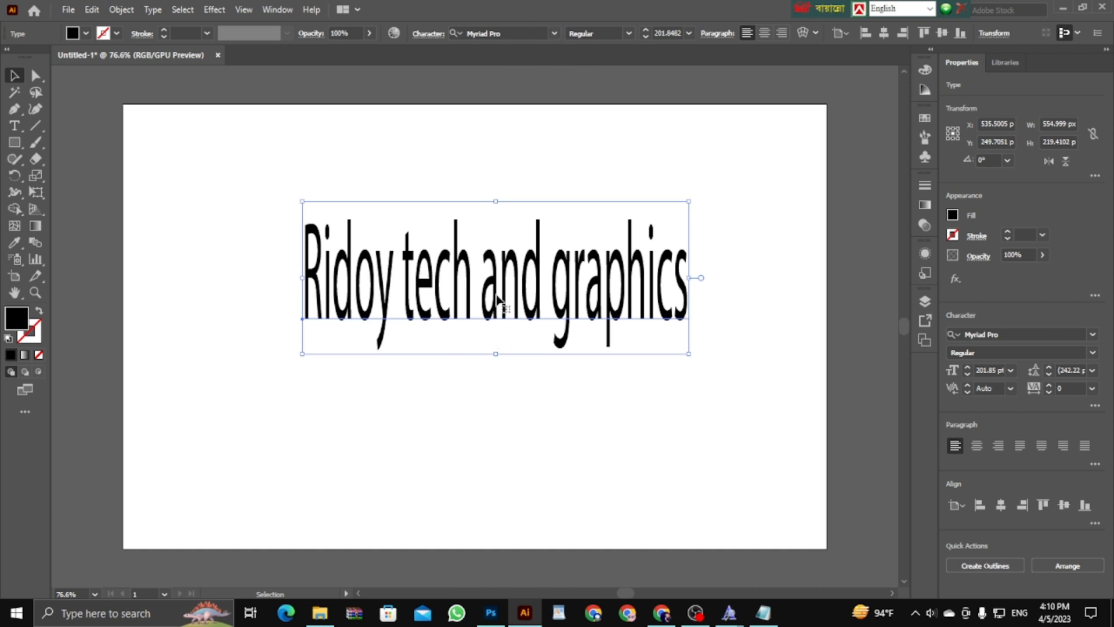
- Select the whole text line with the Type tool and copy the font name Amandez from Notepad
key(t)
click(435, 262)
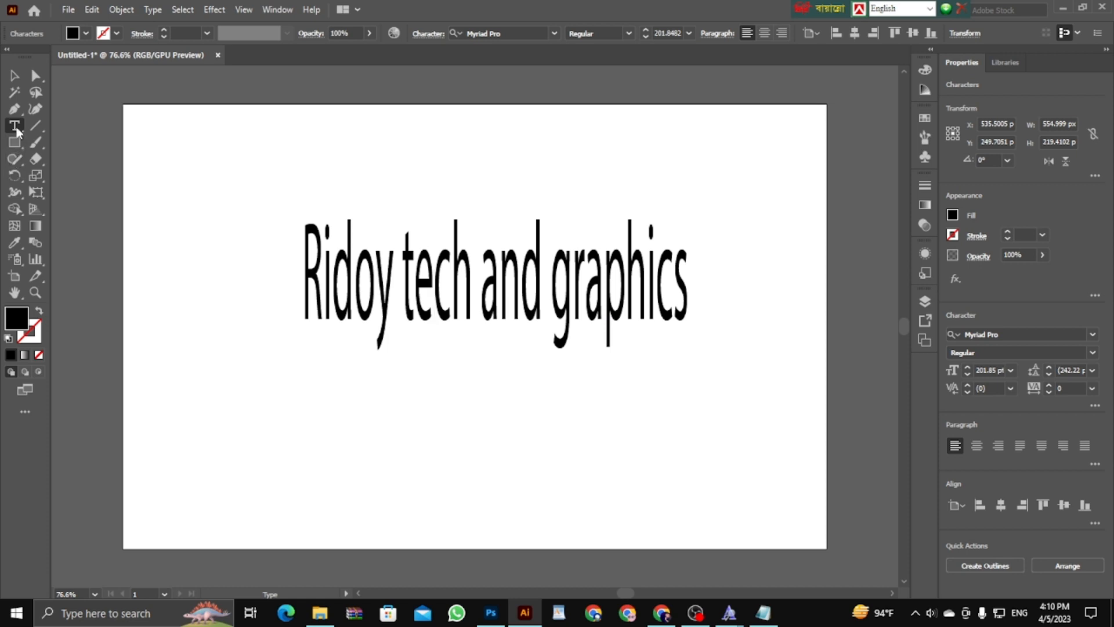
double_click(454, 273)
triple_click(454, 273)
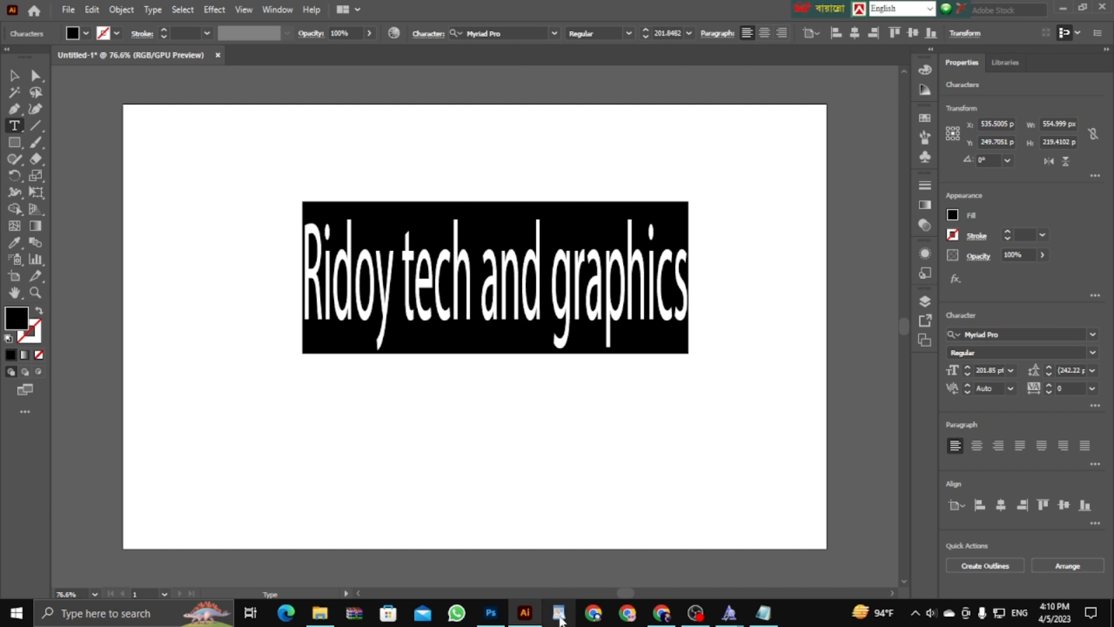
click(560, 615)
click(560, 615)
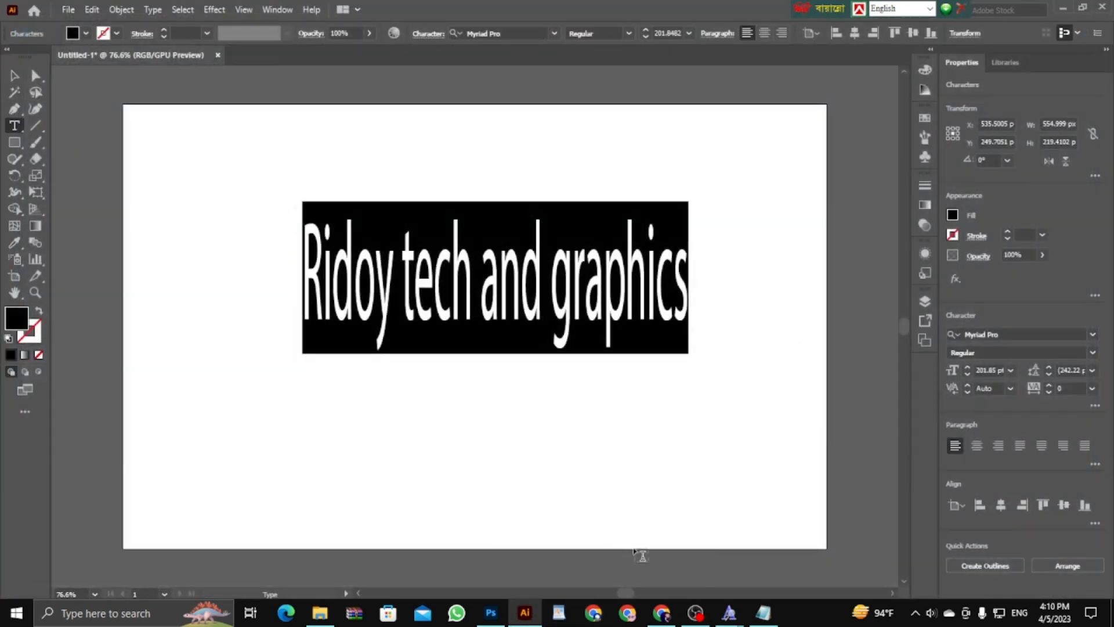
click(763, 614)
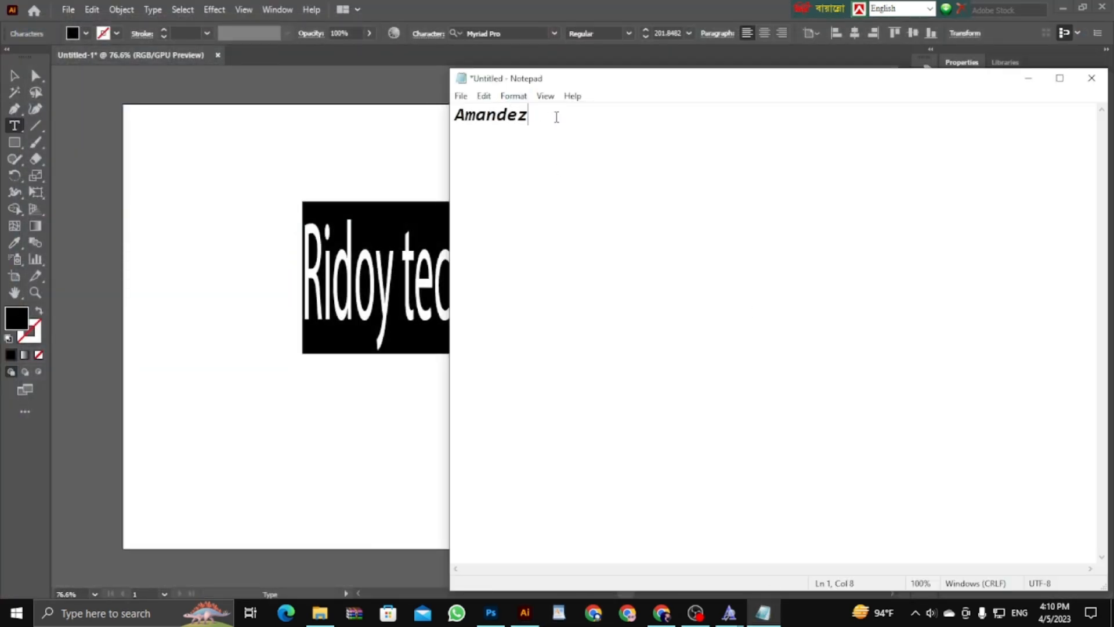
drag(556, 117, 455, 116)
key(ctrl+c)
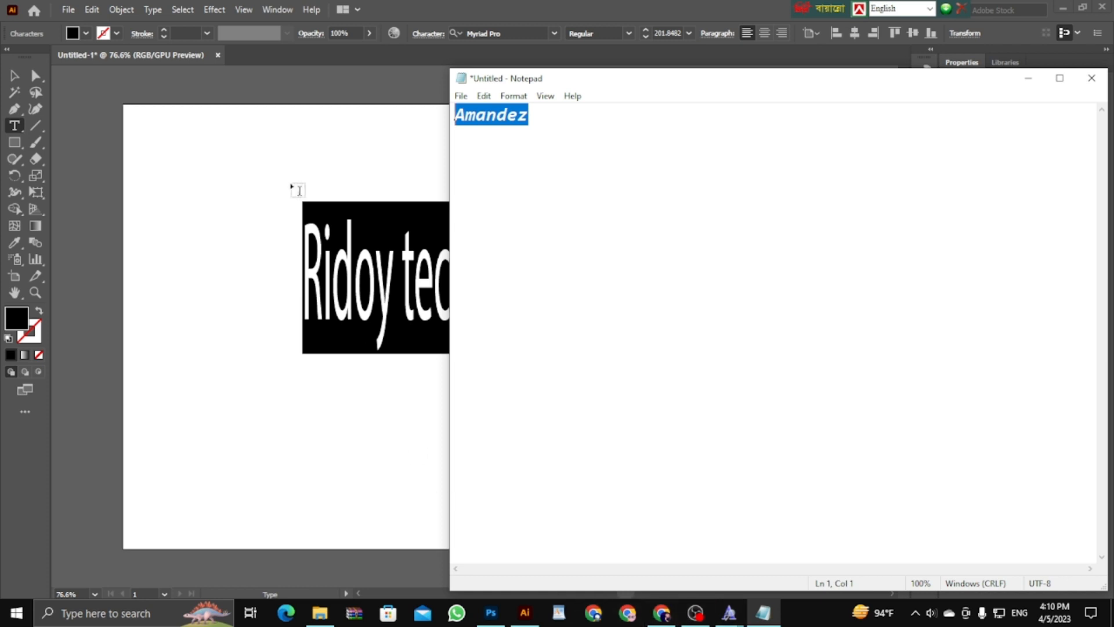
- Return to Illustrator and search the font list for Amandez using the copied name
click(343, 80)
click(506, 32)
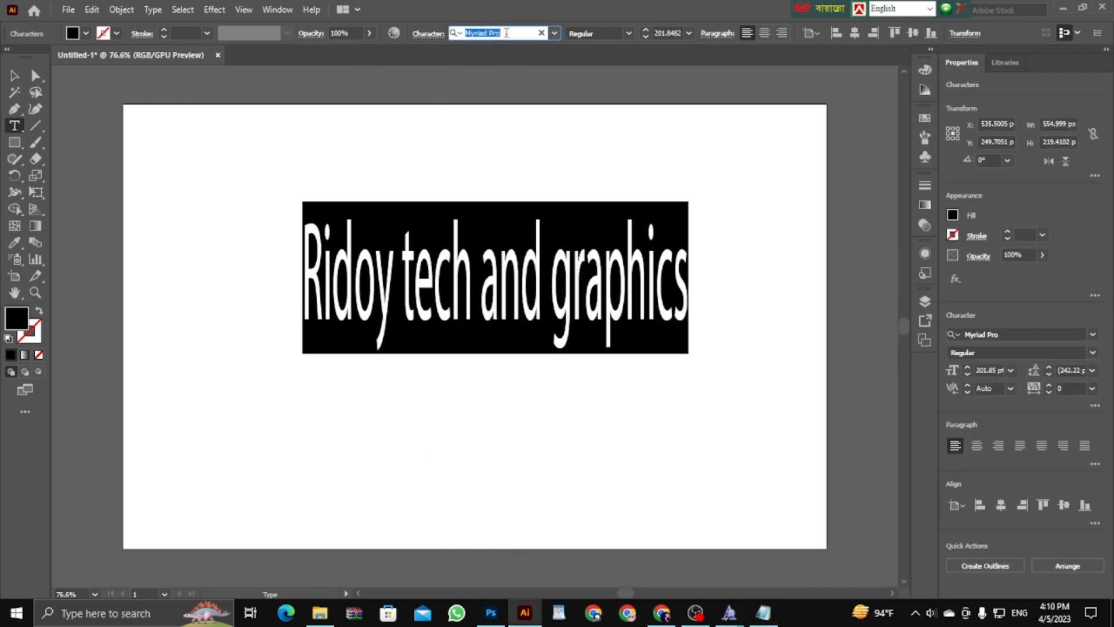
key(ctrl+v)
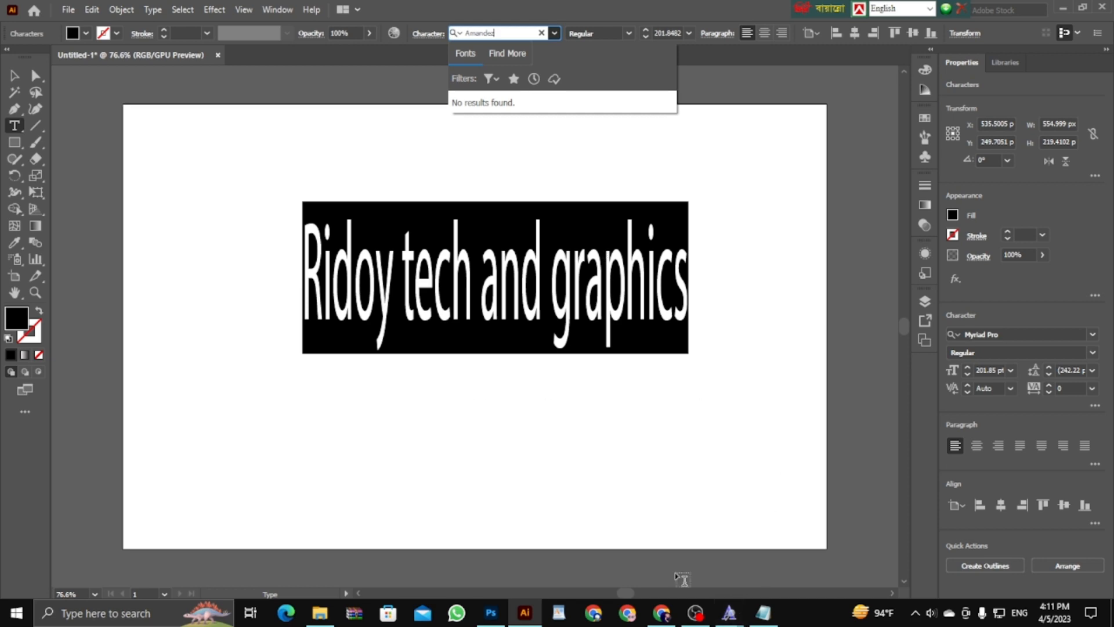
- Close the duplicate Amandez font preview, install the font from the remaining preview and close it
click(729, 612)
click(864, 510)
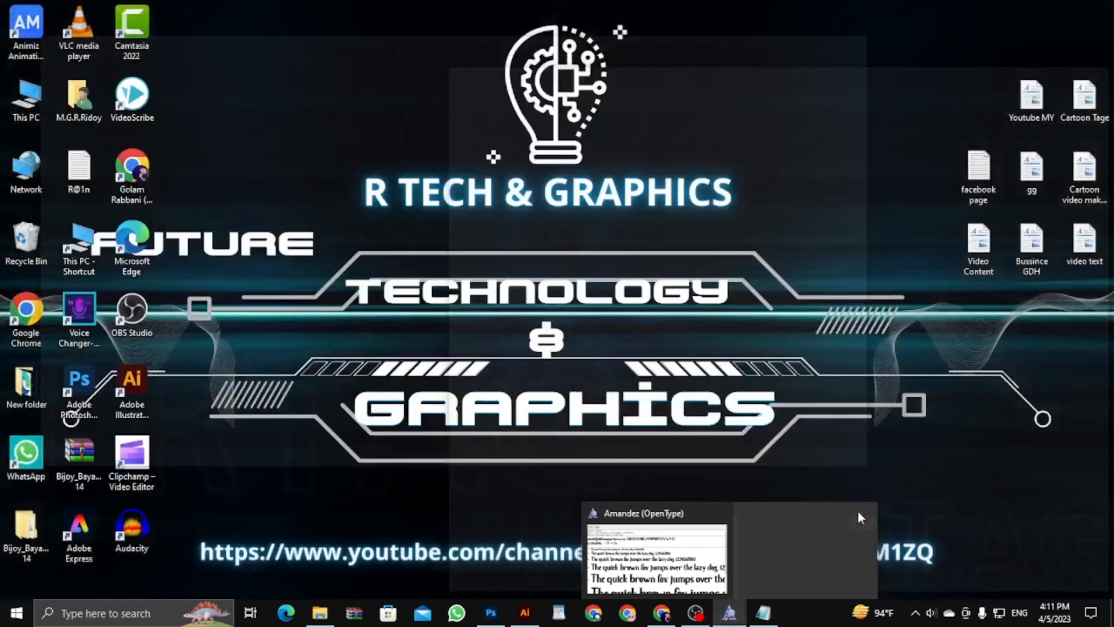
click(730, 529)
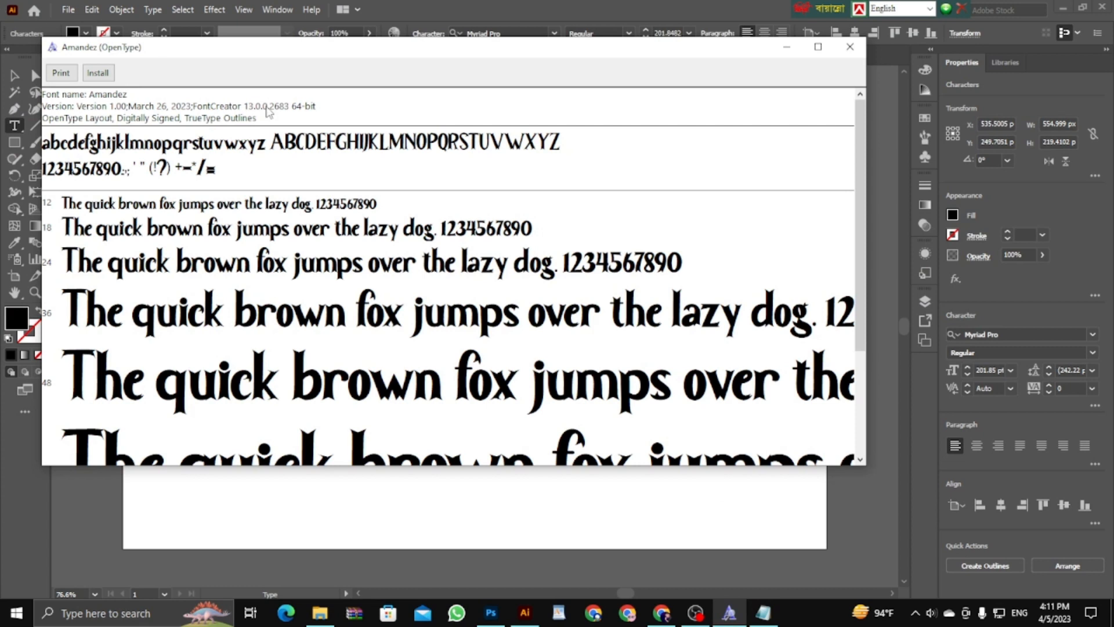
click(98, 74)
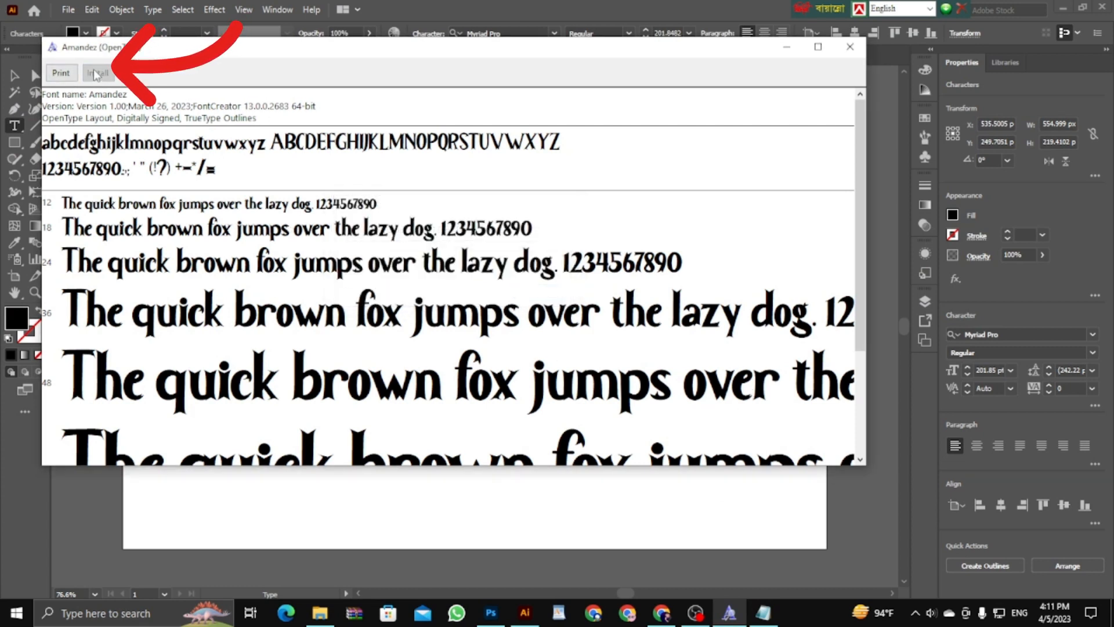
click(851, 47)
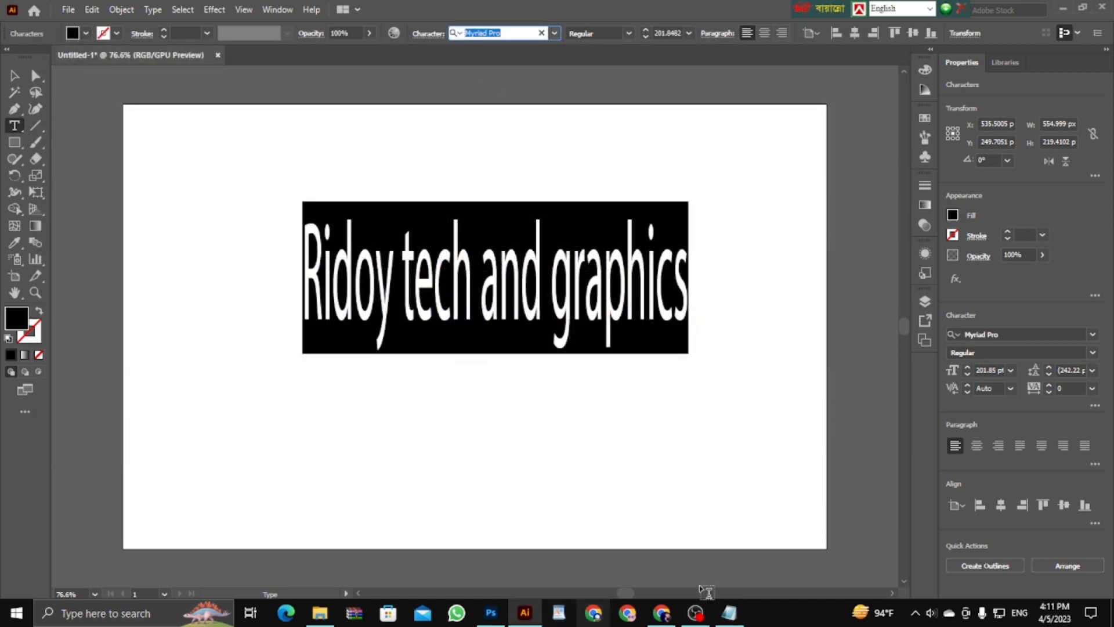
- Apply the Amandez font to the selected text line in Illustrator by pasting its name in the font search, and deselect the text
click(729, 612)
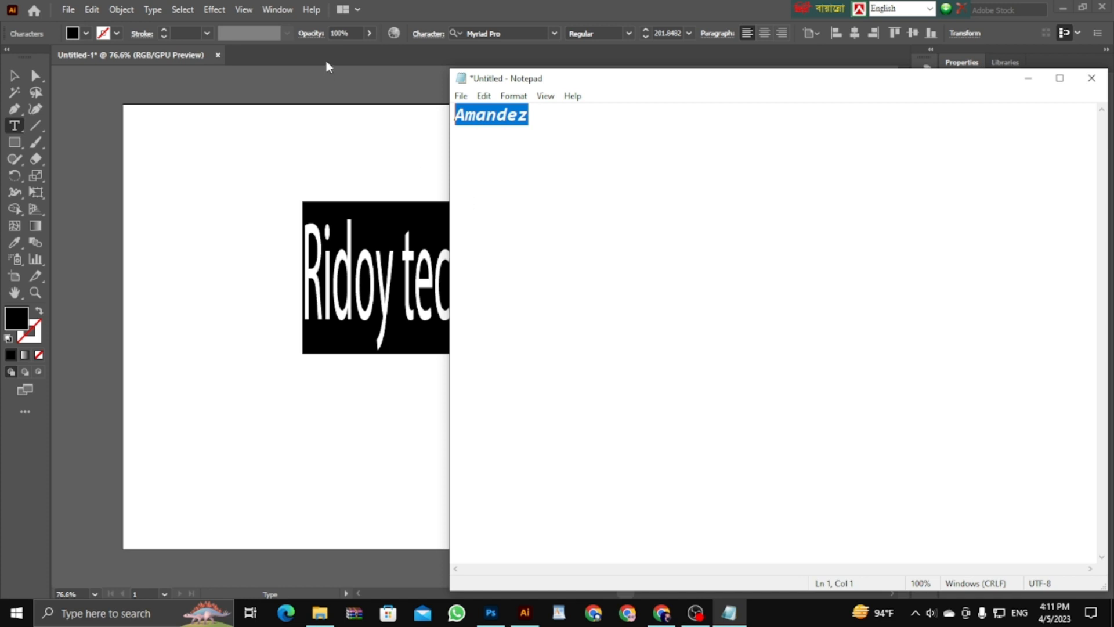
click(475, 34)
key(ctrl+v)
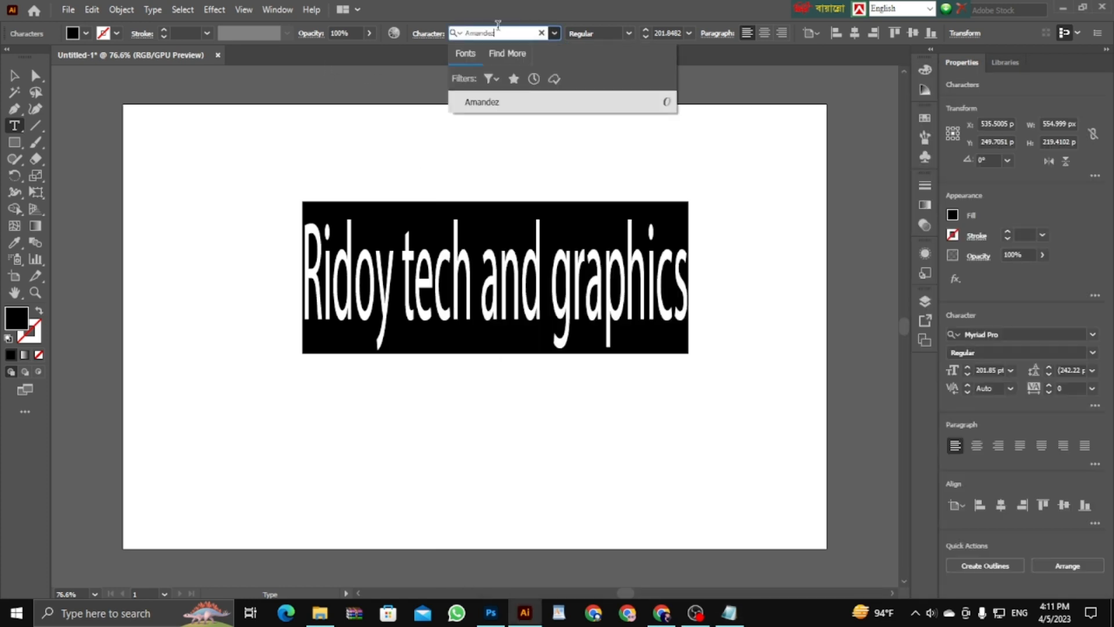
click(485, 106)
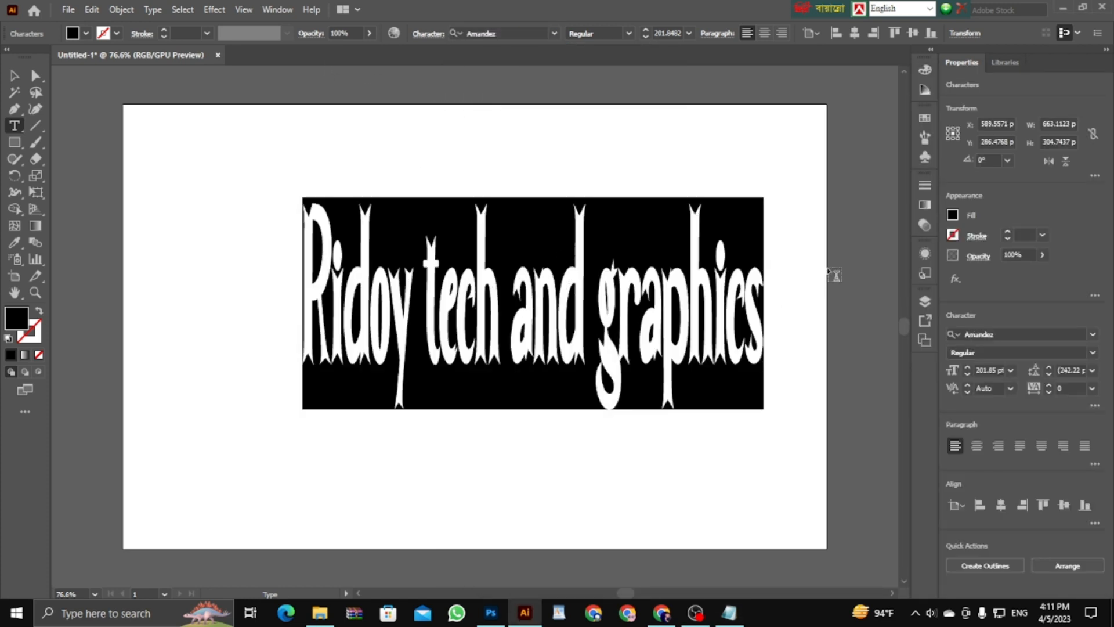
click(819, 272)
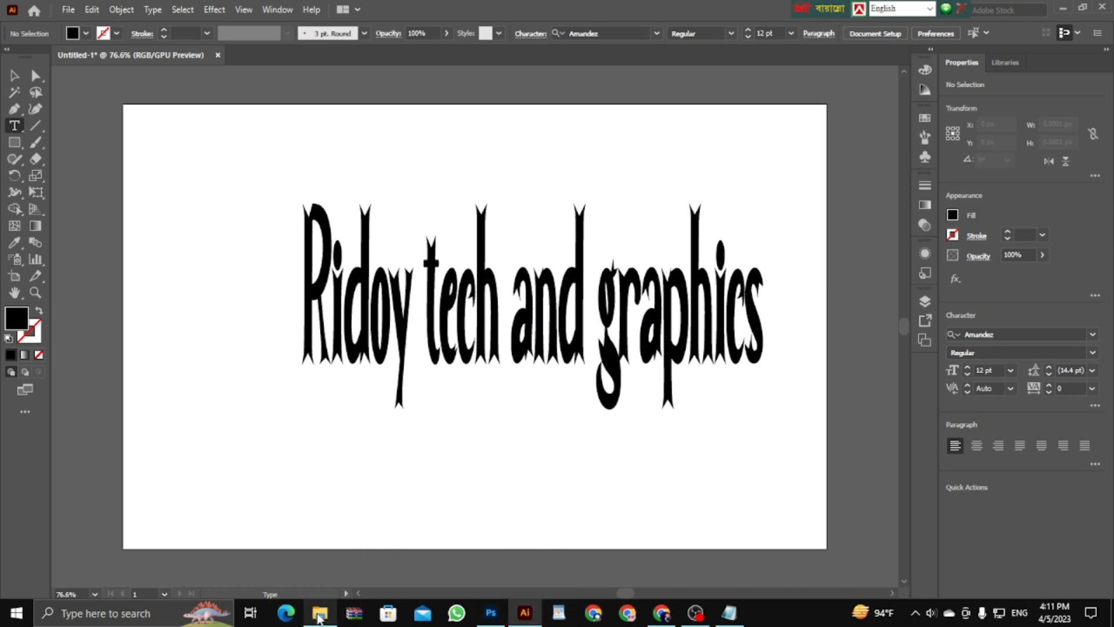
- Switch to File Explorer and open the Easter Meadow OpenType font preview from the easter-meadow folder inside font file
click(319, 614)
click(13, 46)
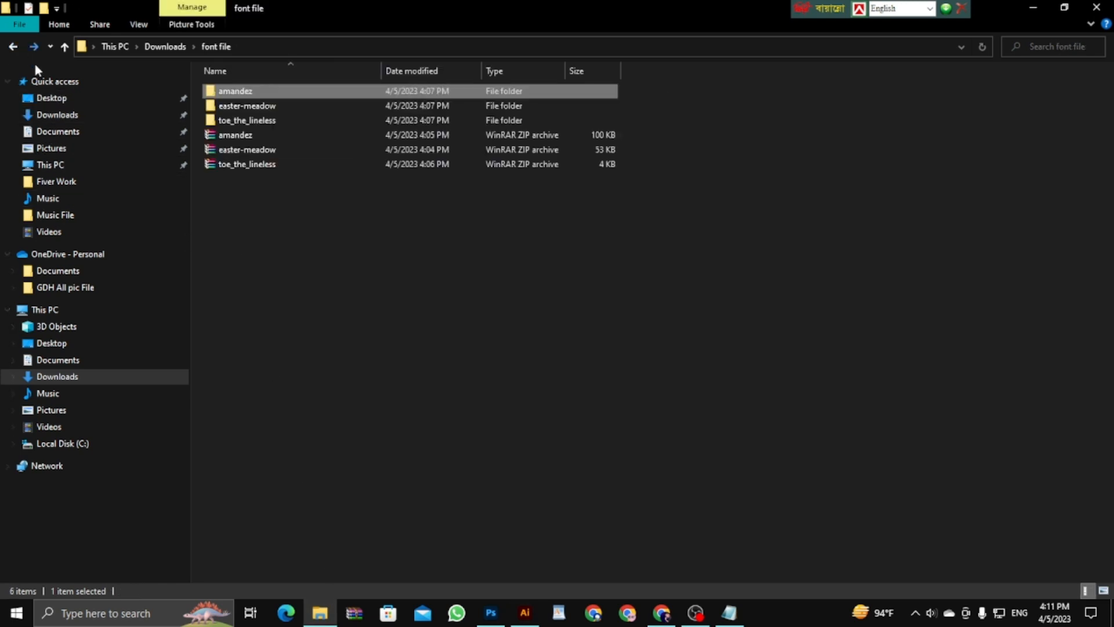
double_click(252, 108)
click(247, 93)
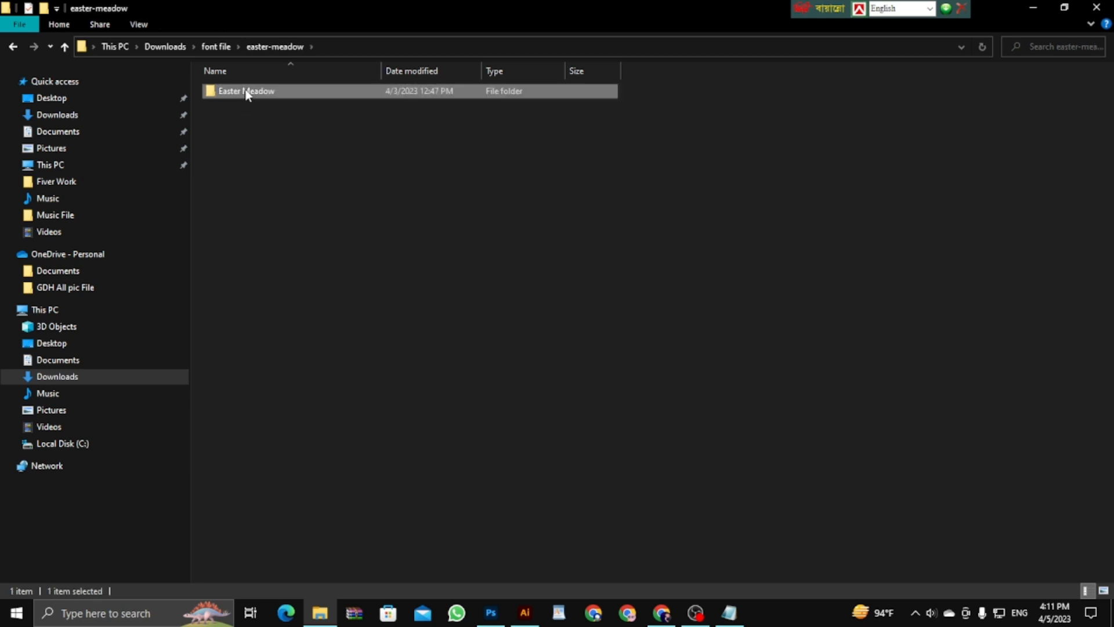
double_click(246, 92)
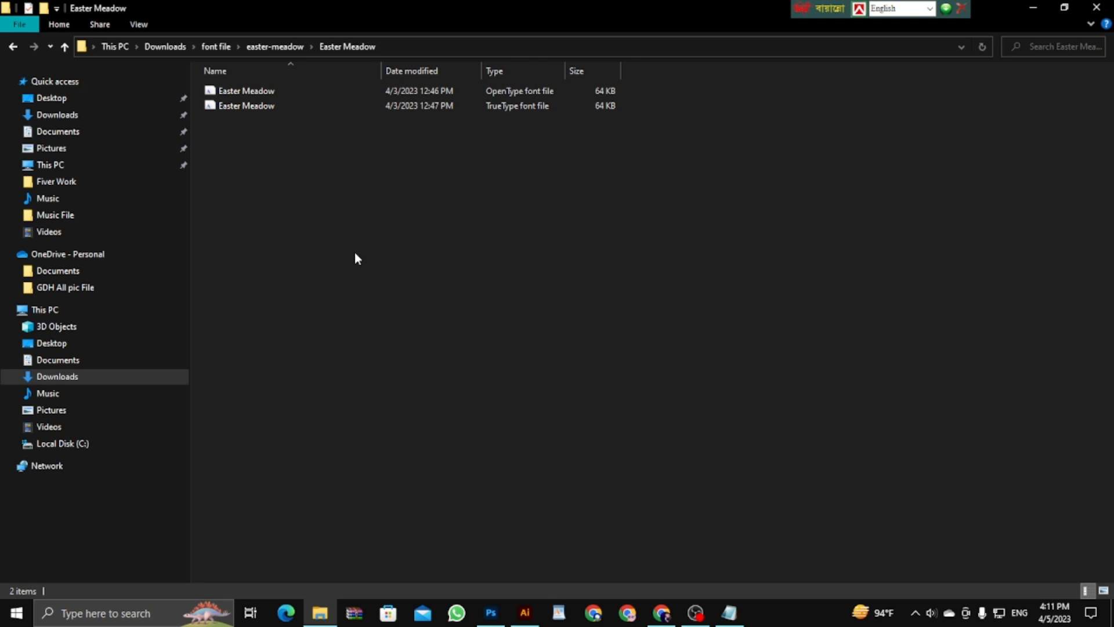
double_click(249, 91)
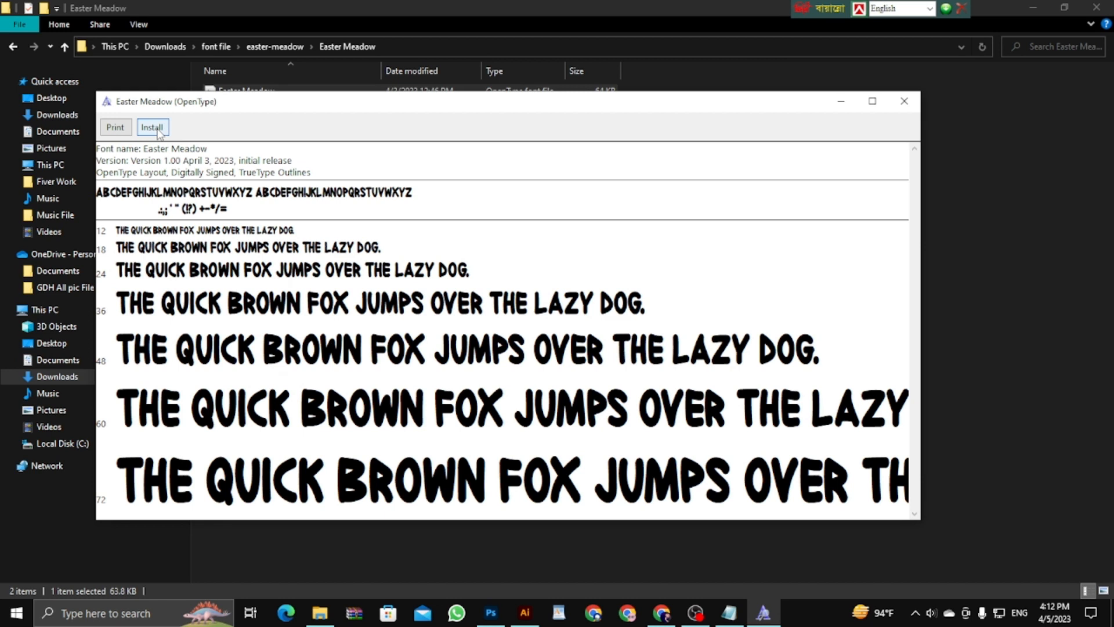
click(157, 130)
- Switch to Notepad, write Easter Meadow on a new line below Amandez and copy that name
click(729, 612)
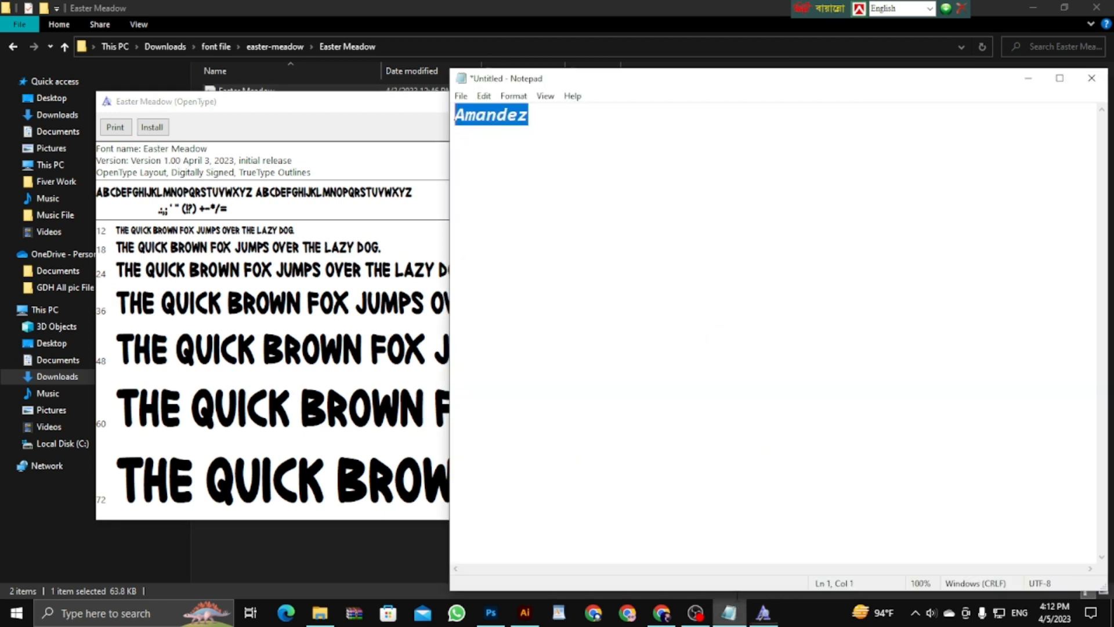
right_click(729, 612)
click(536, 125)
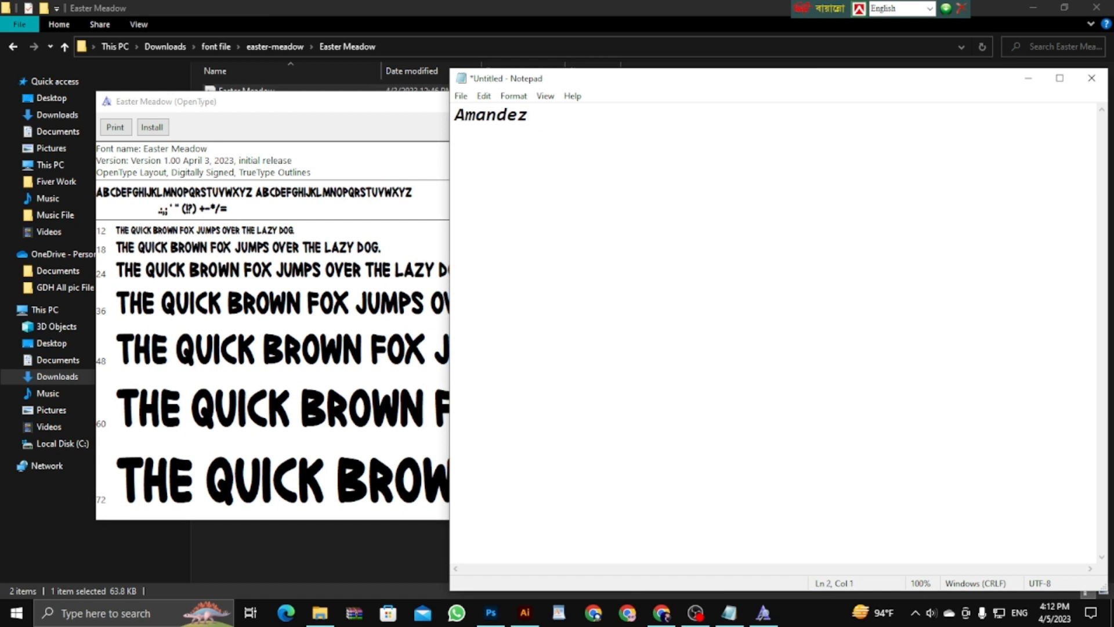
text(Easter Meadow)
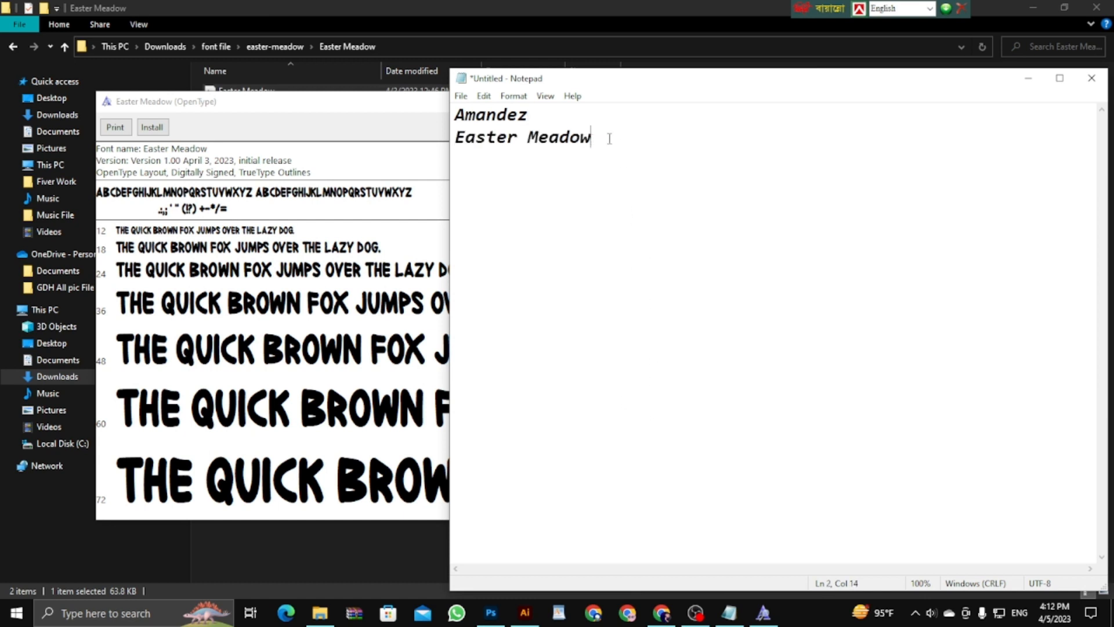
drag(609, 138, 445, 152)
key(ctrl+c)
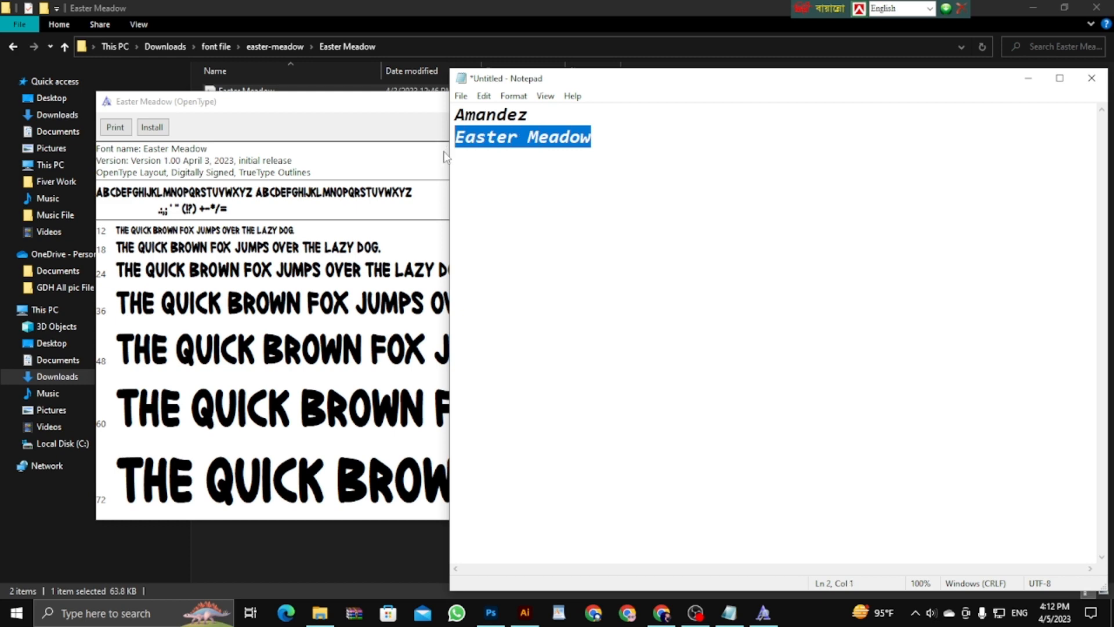
- Switch to Photoshop and create a new 500 x 500 px document with a white background
click(525, 612)
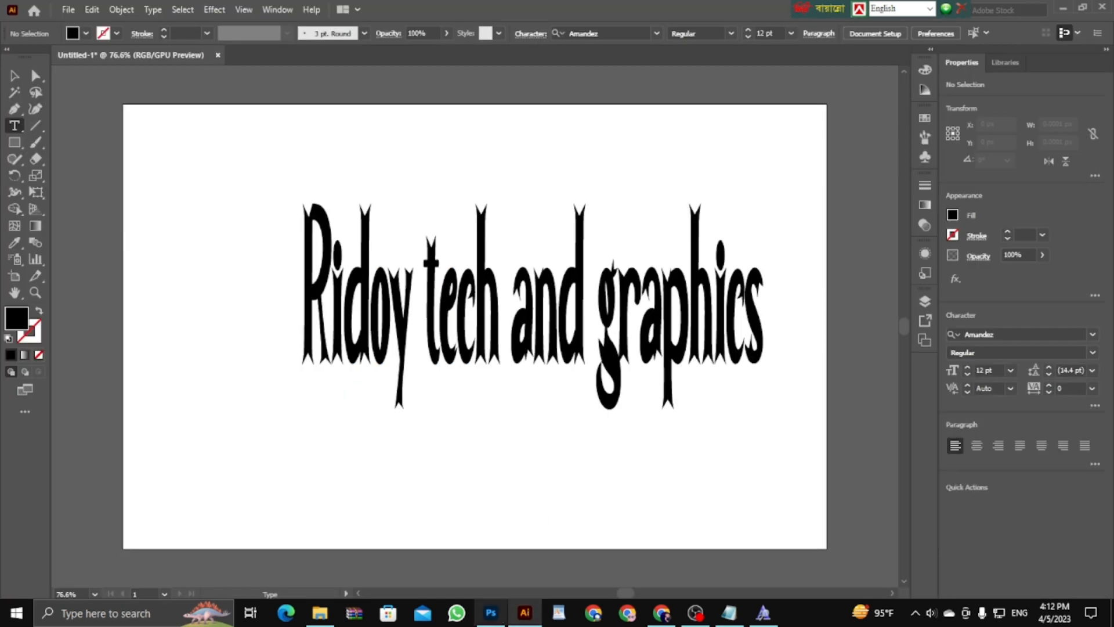
click(493, 619)
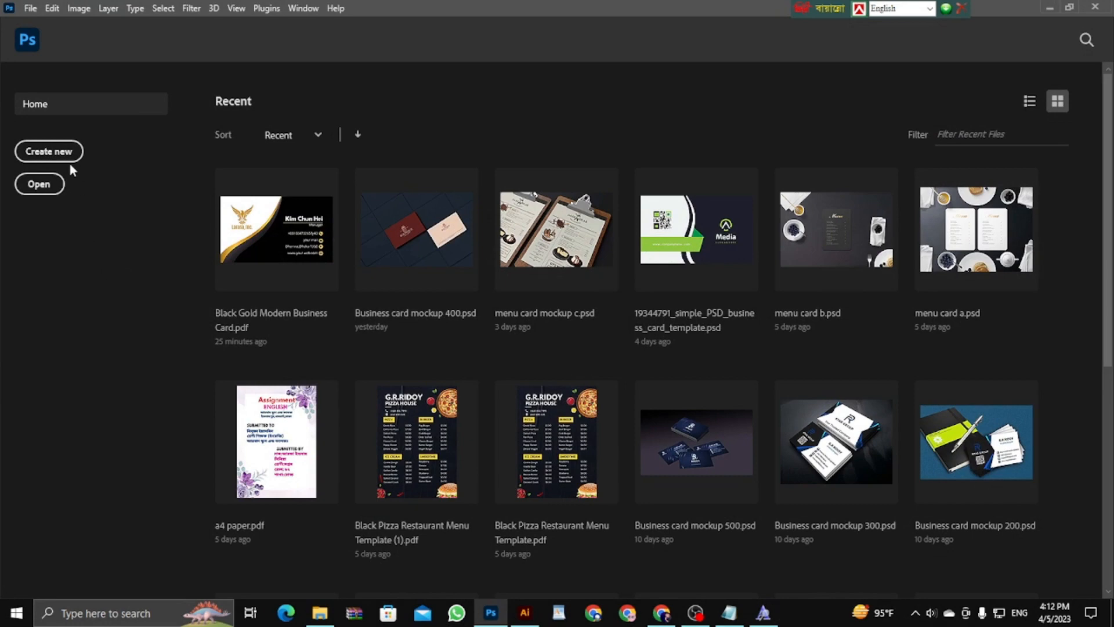
click(763, 612)
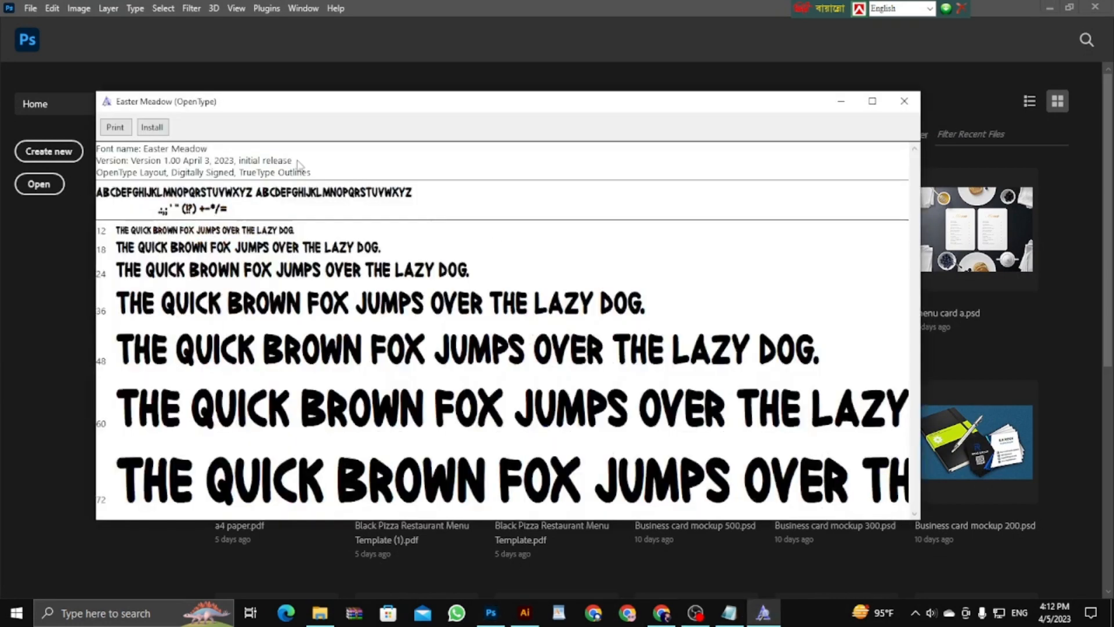
click(491, 612)
click(49, 152)
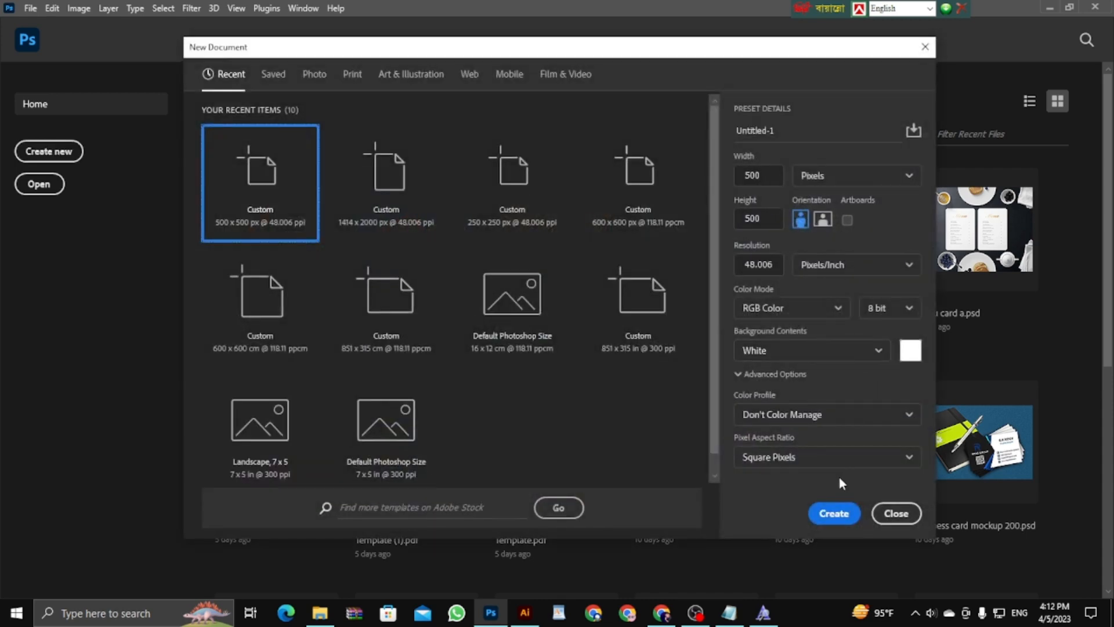
click(856, 510)
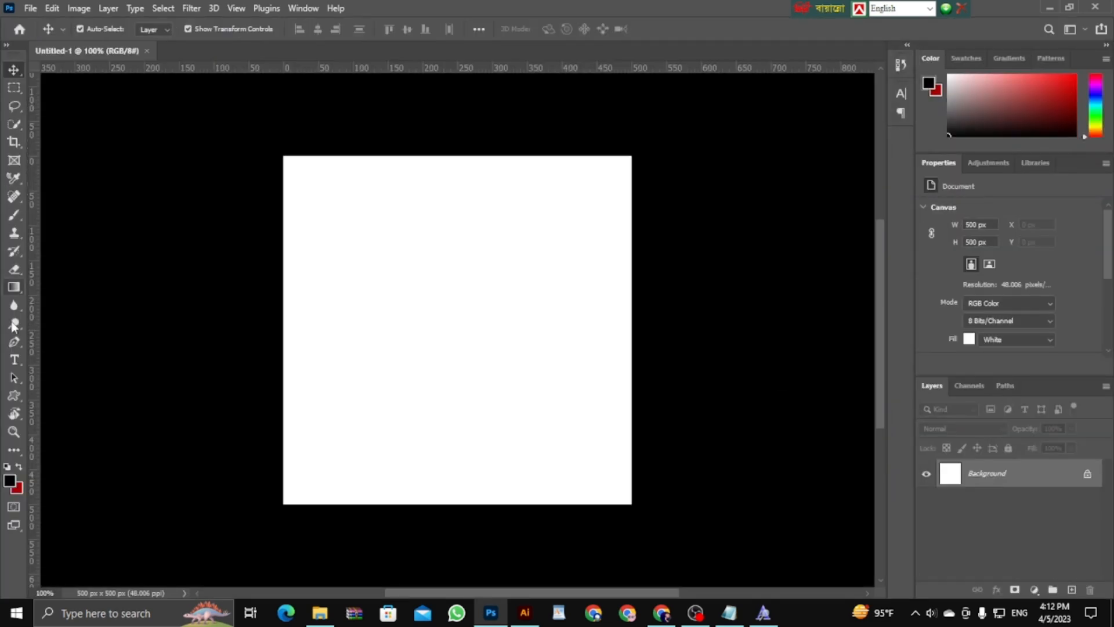
- Add the text line "Ridoy Tech And Graphics" near the top of the canvas with the Type tool and select all of it
click(15, 361)
click(450, 298)
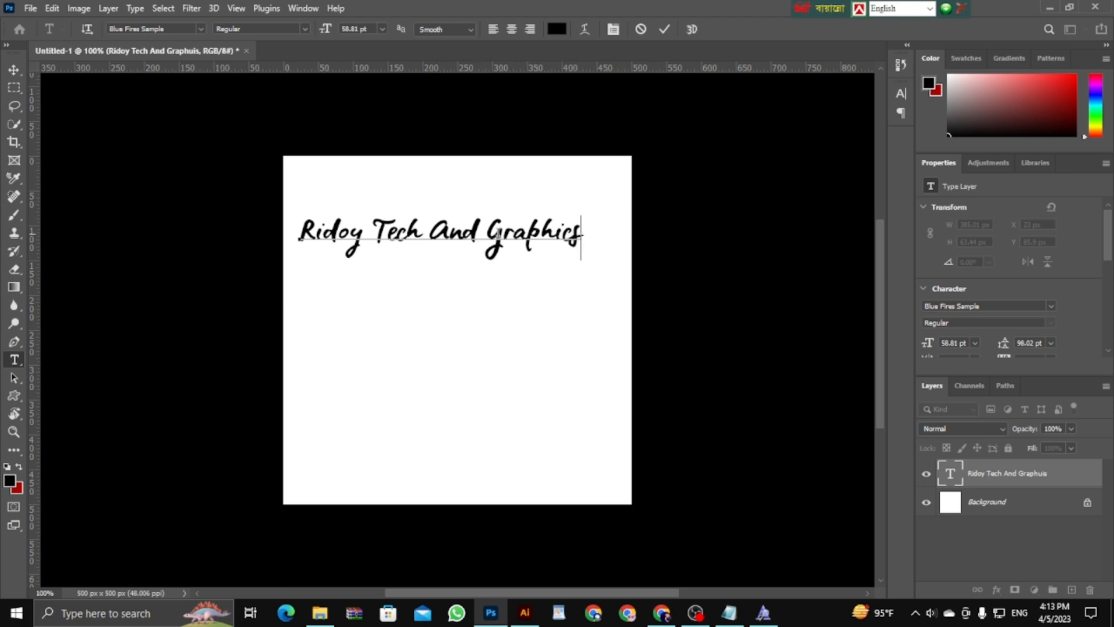
triple_click(400, 232)
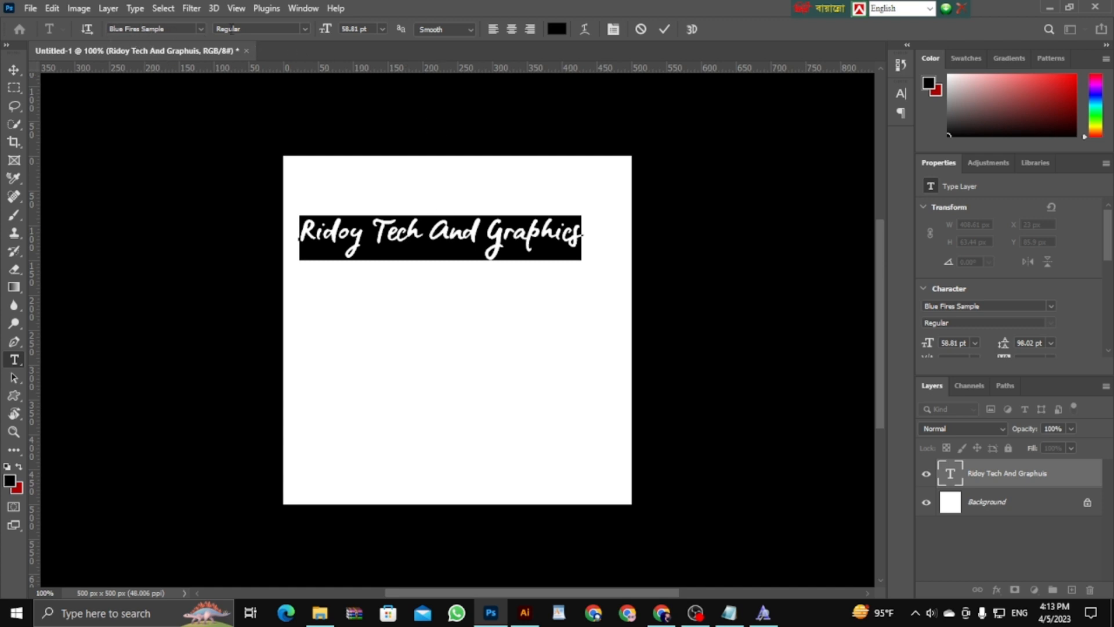
- Search the Photoshop font list for Easter Meadow using the name copied from Notepad
click(200, 29)
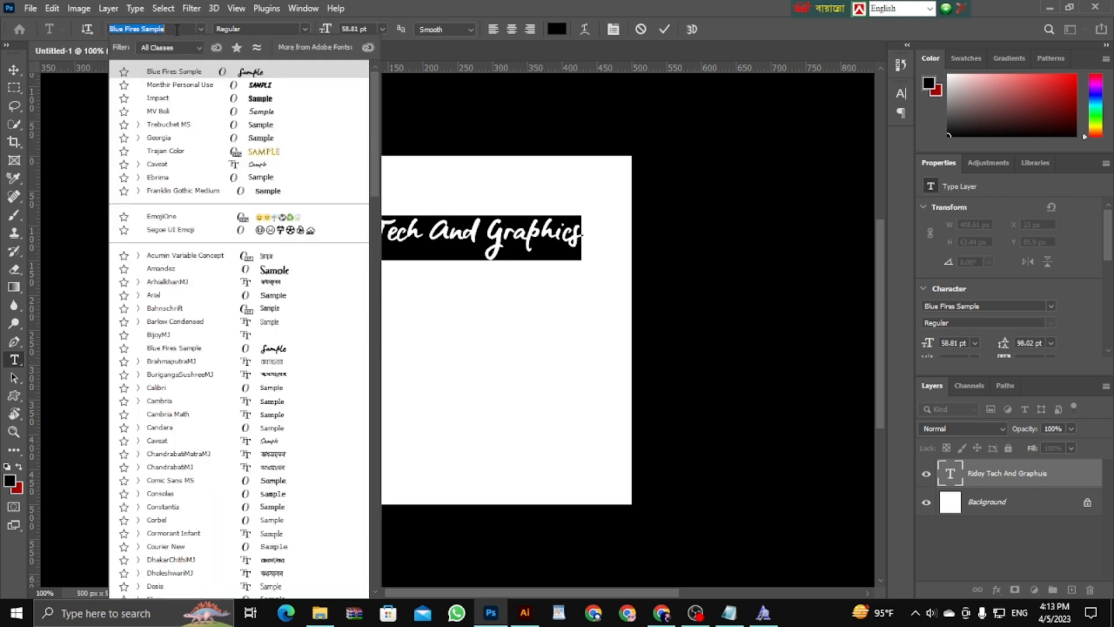
click(730, 613)
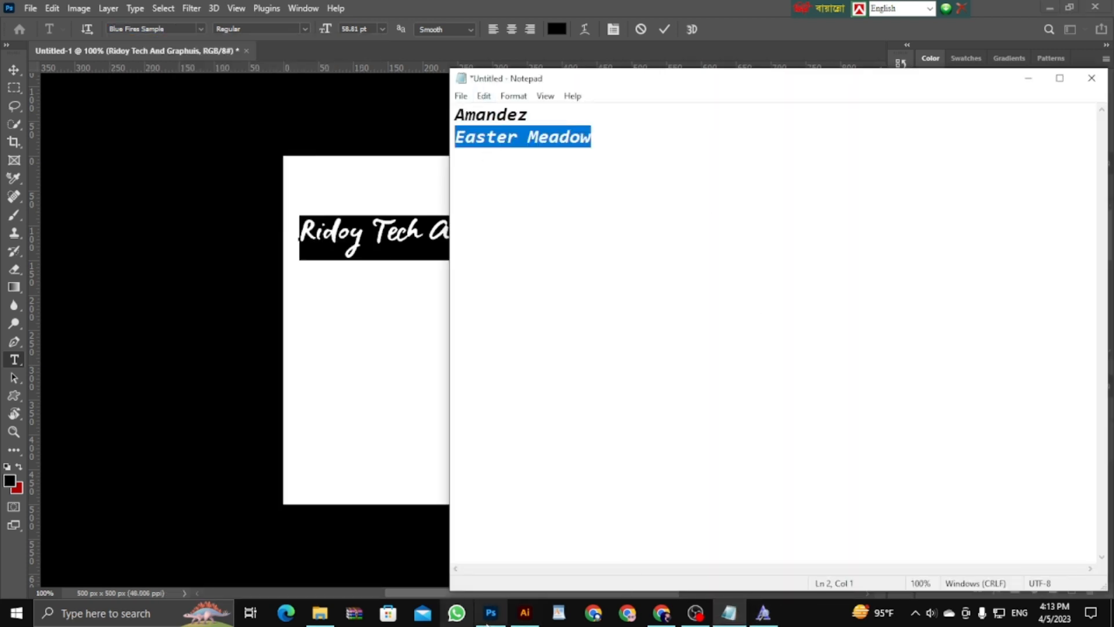
click(200, 27)
key(ctrl+v)
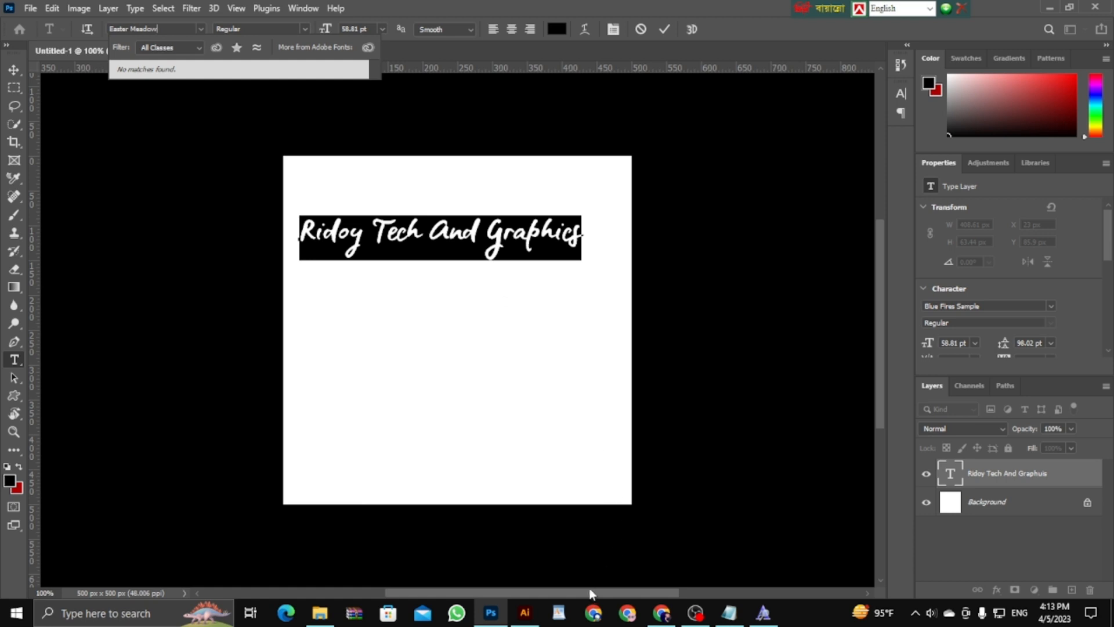
- Return to the Easter Meadow font preview, install the font and close the preview
click(763, 616)
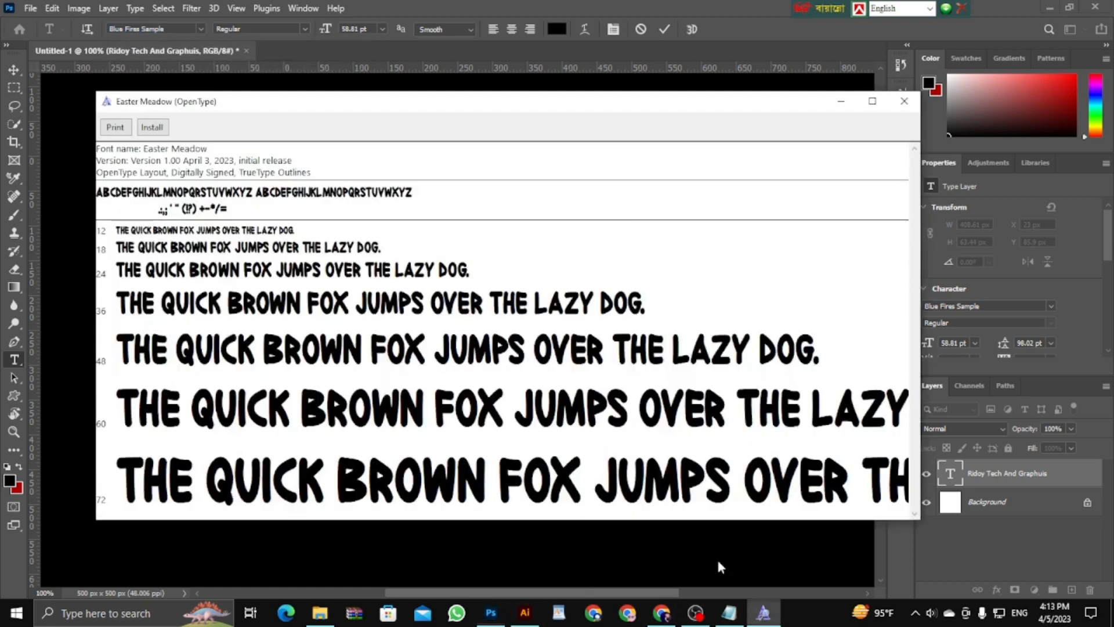
click(153, 128)
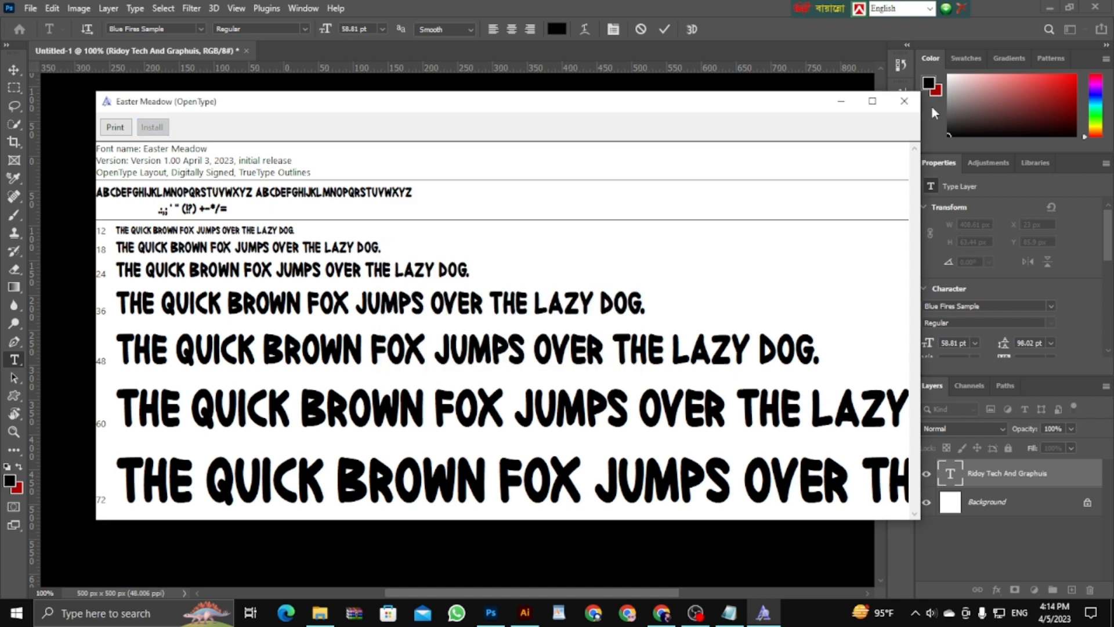
click(904, 101)
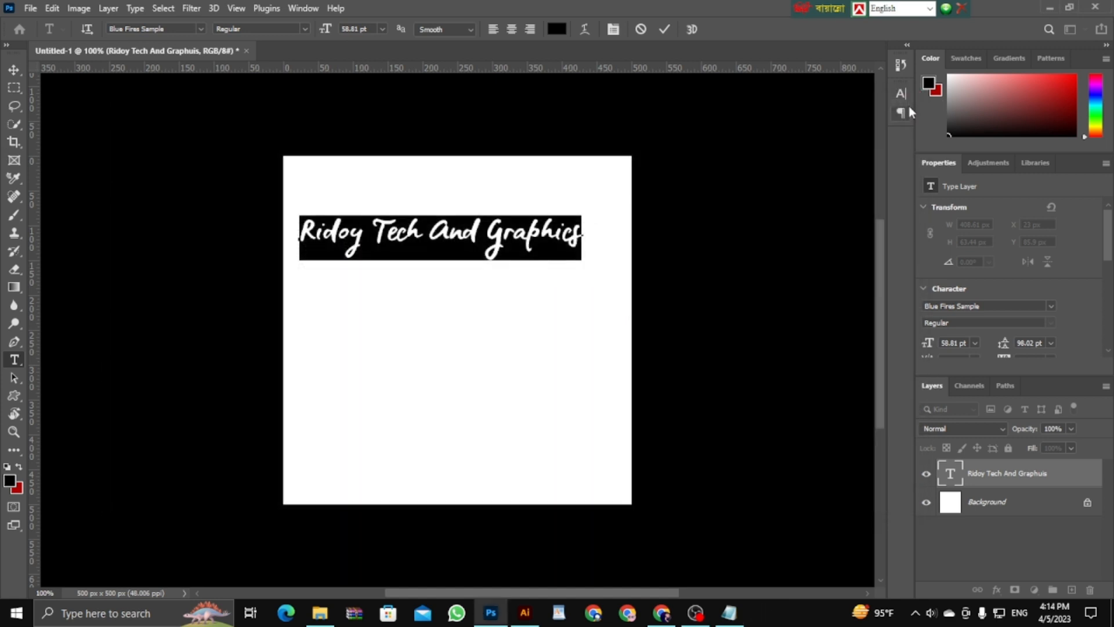
- Apply the Easter Meadow Regular font to the selected text and scale the text to about 141% so it spans most of the canvas width
click(199, 29)
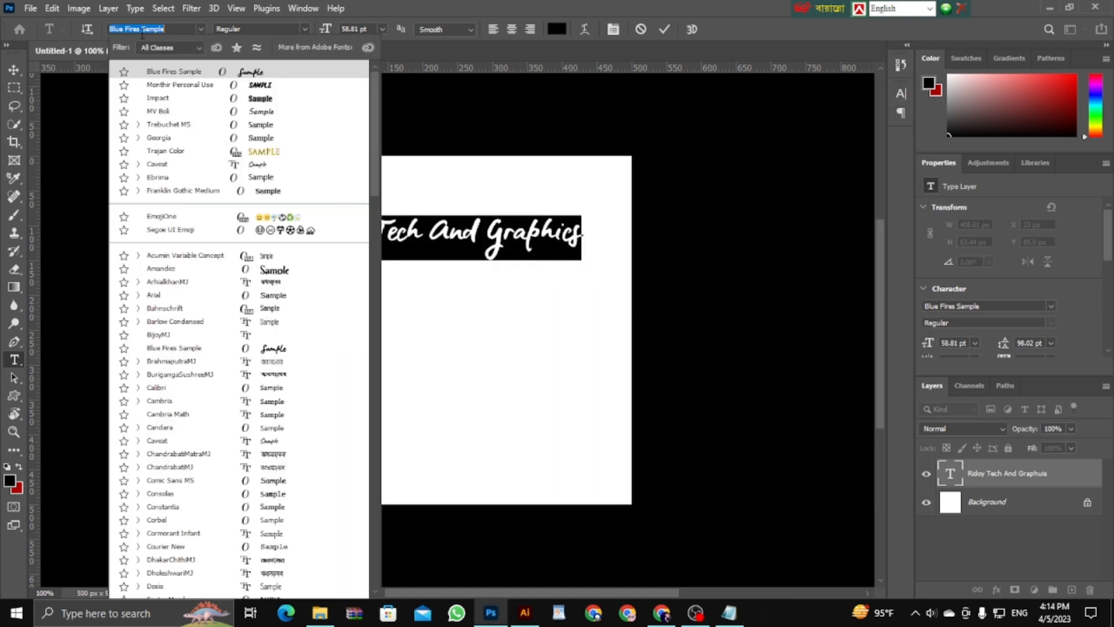
text(Easter Meadow)
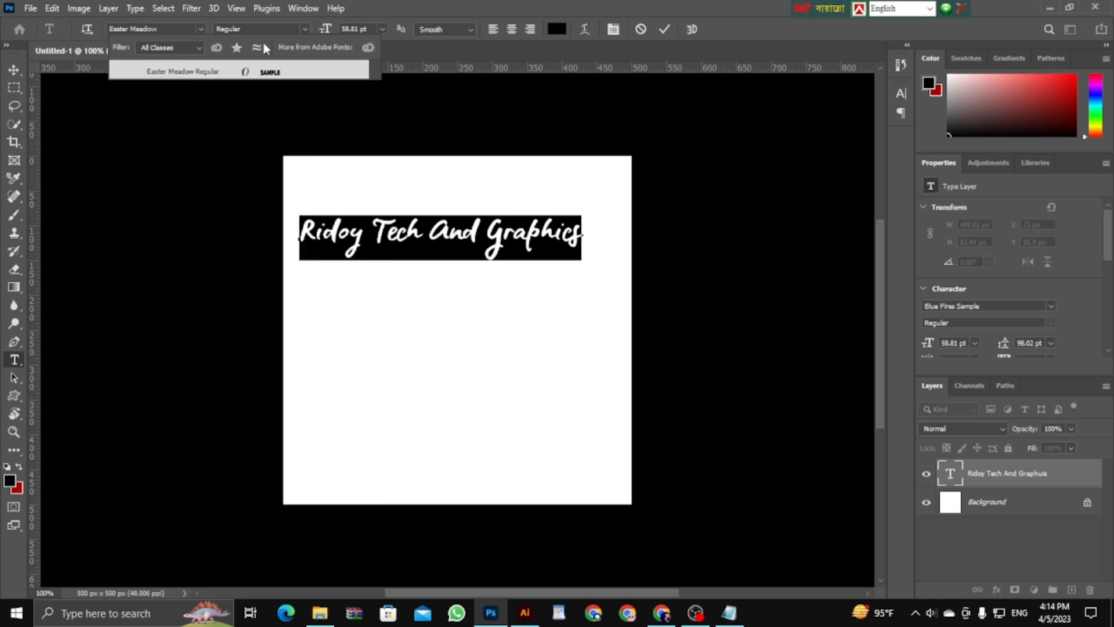
click(270, 72)
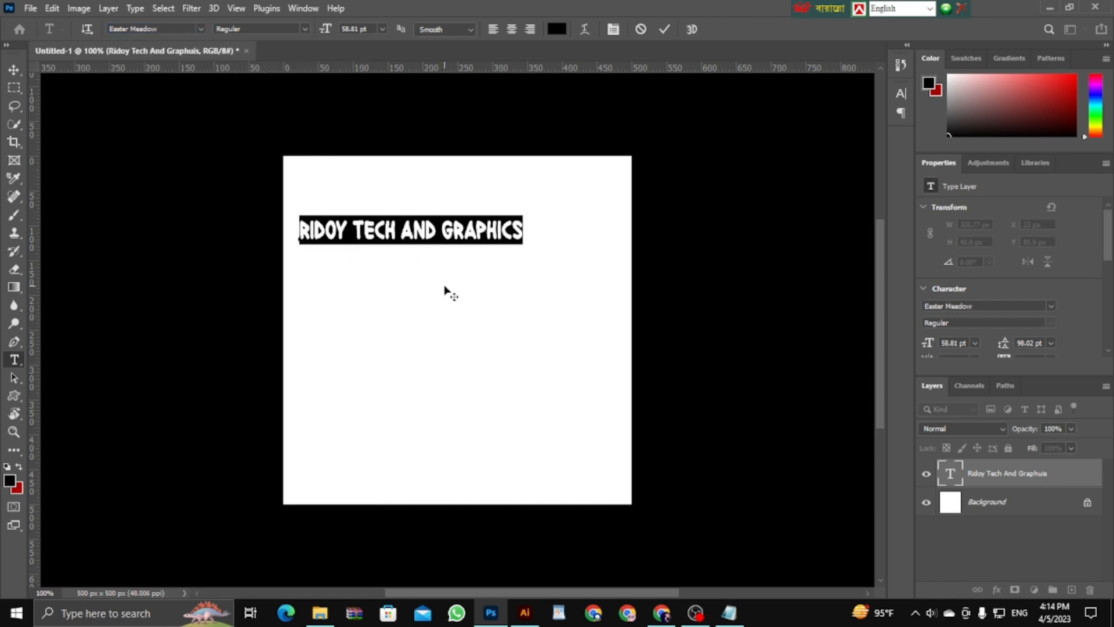
click(660, 34)
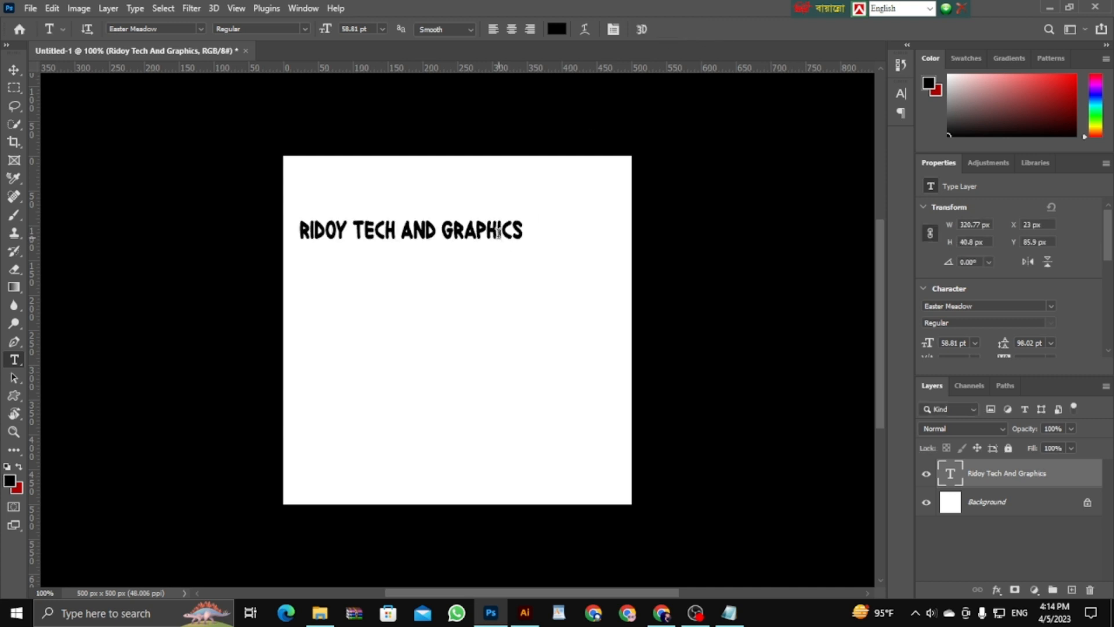
click(16, 70)
drag(523, 240, 504, 266)
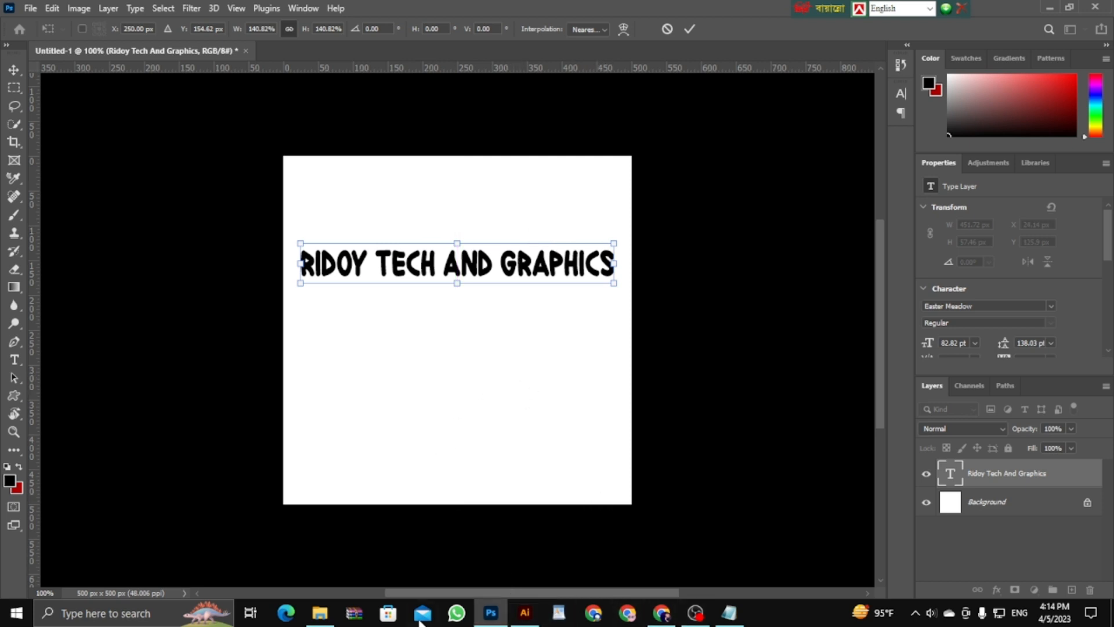
- Switch to File Explorer and go back to the font file folder
click(320, 613)
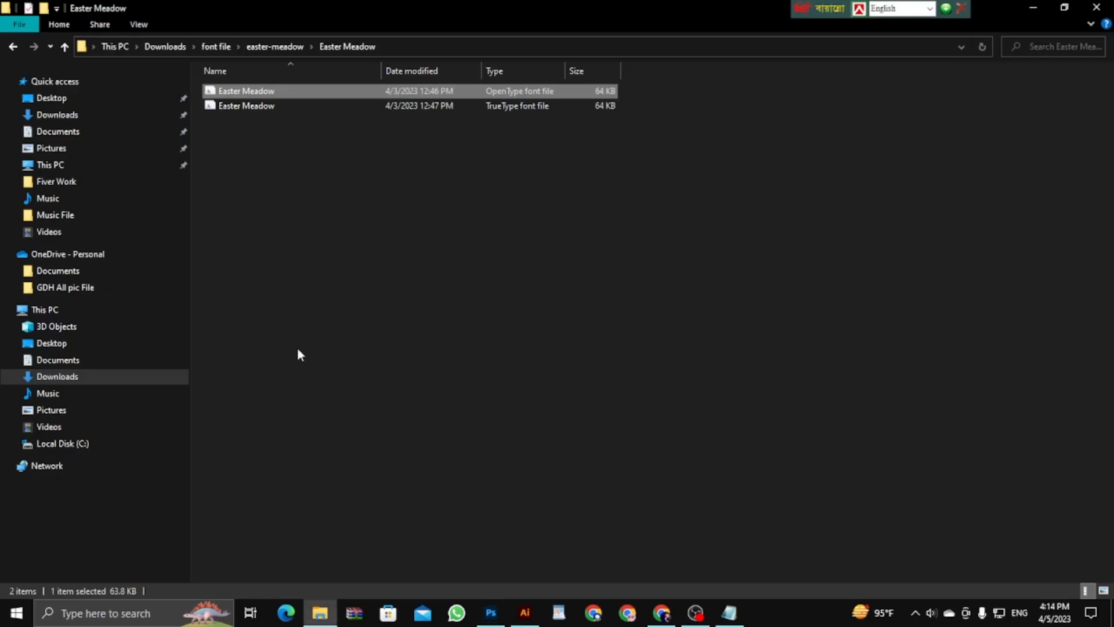
click(13, 46)
click(13, 46)
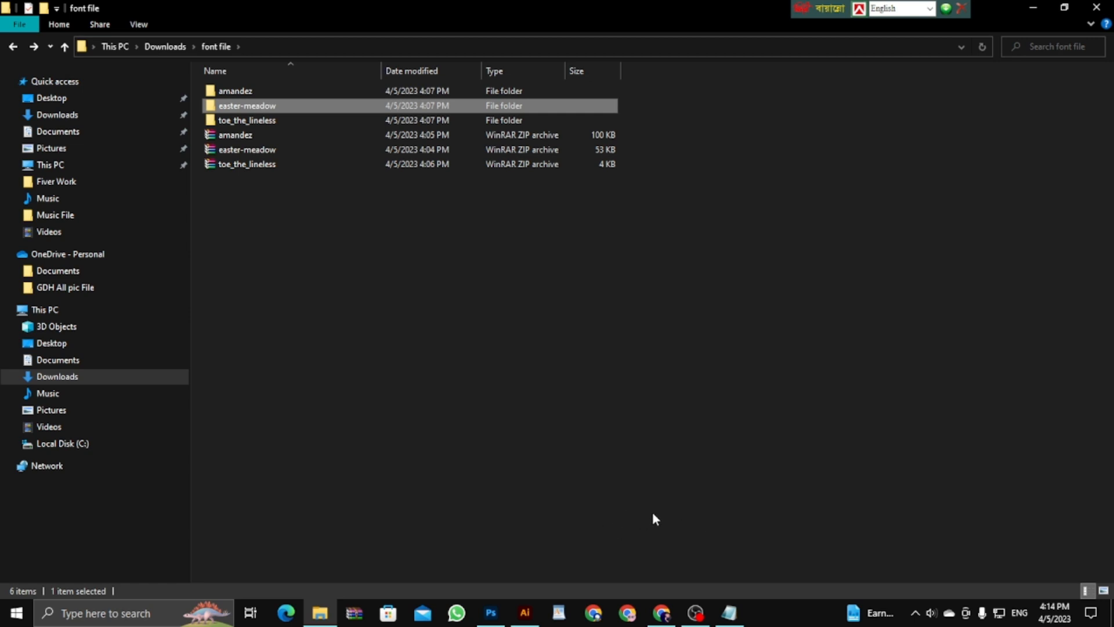
- Switch to Chrome, open Canva in a new tab and search its templates for business card
click(661, 612)
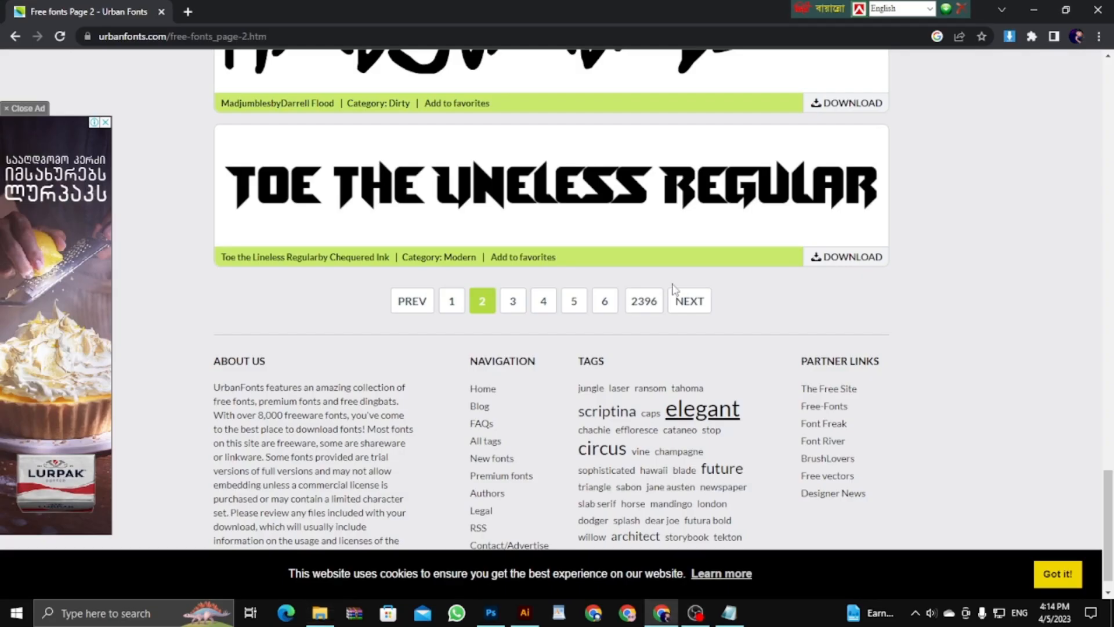
click(188, 11)
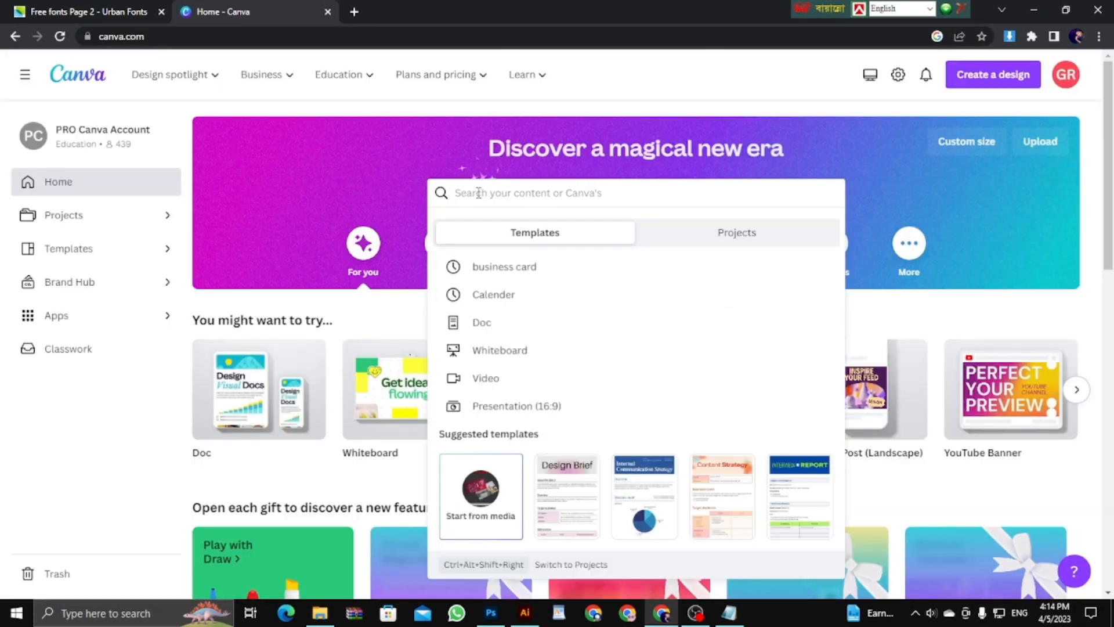
click(506, 267)
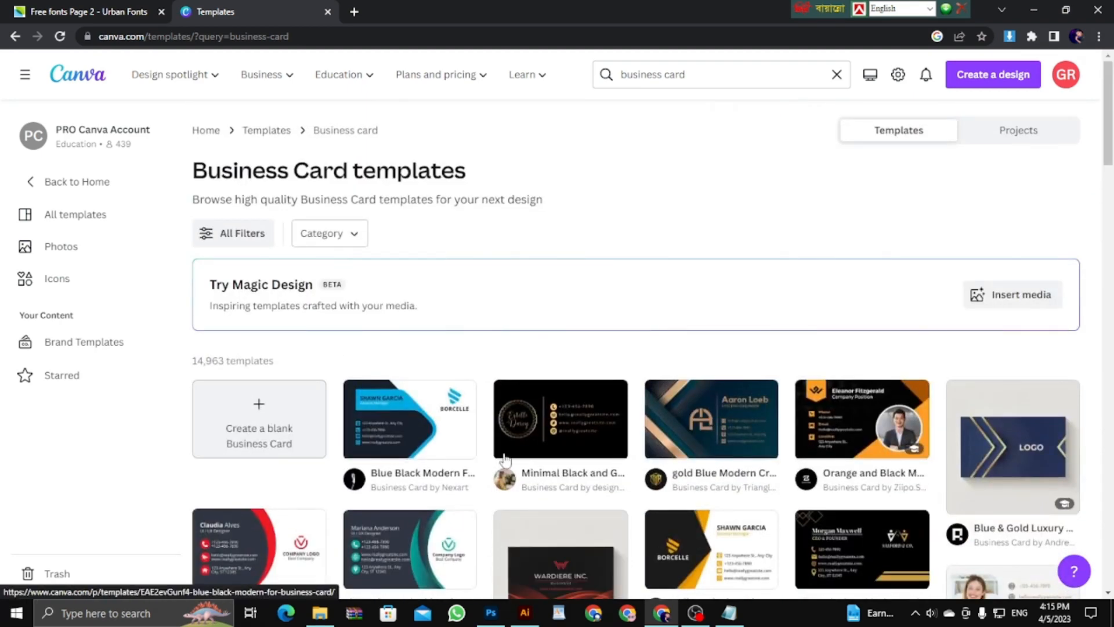
- Preview and close the Blue Black Modern template, and open the Black Gold Diamonds Luxury Business Card template for customizing
click(429, 423)
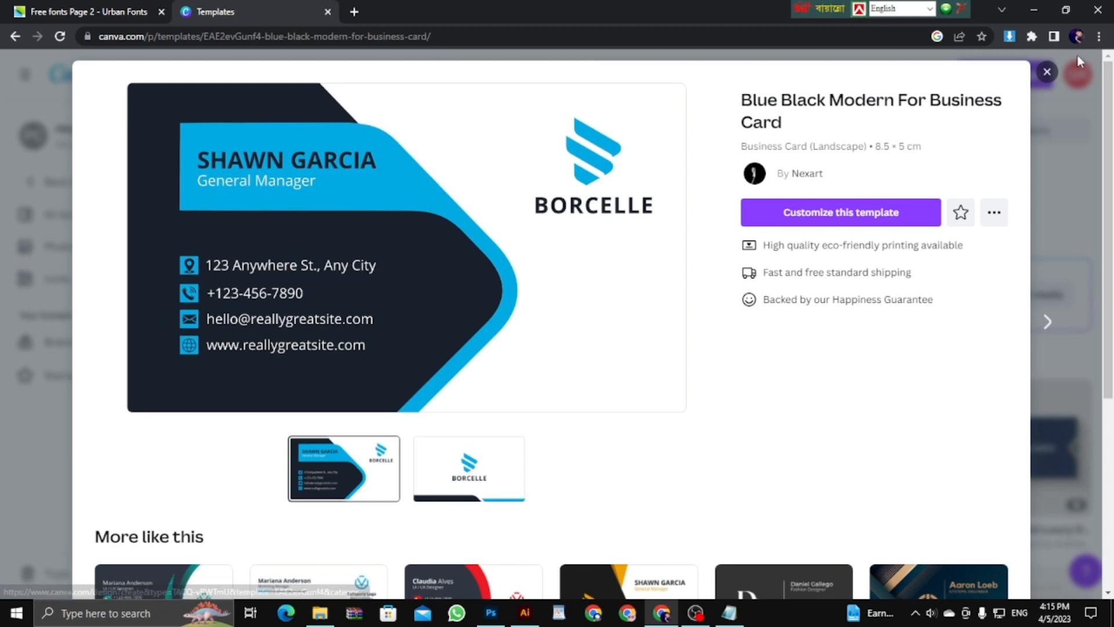
click(1046, 71)
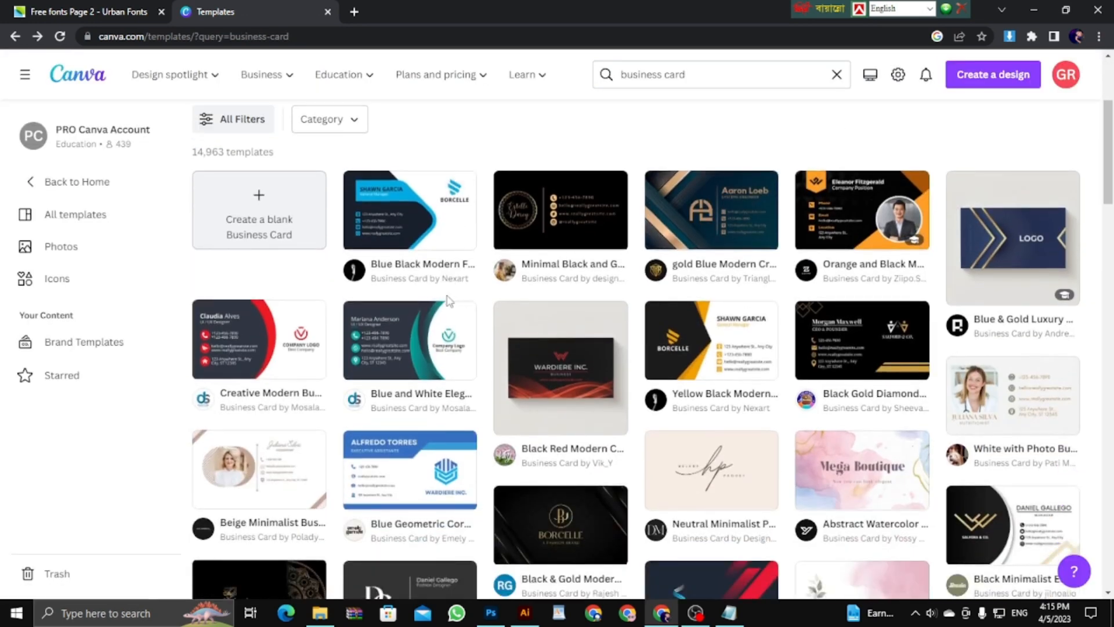
click(847, 332)
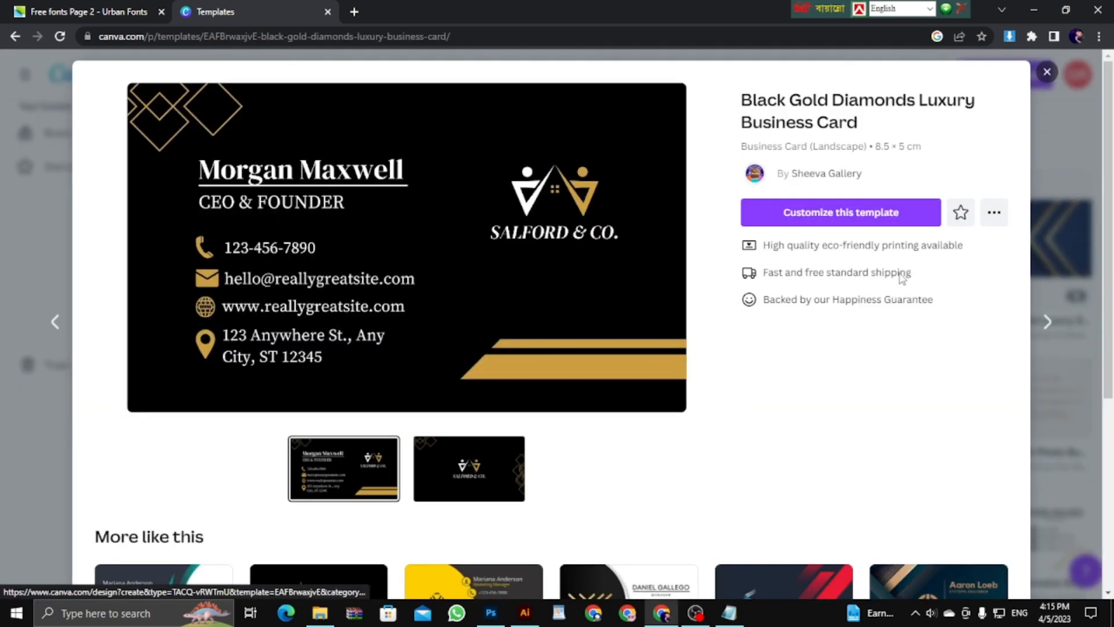
click(840, 212)
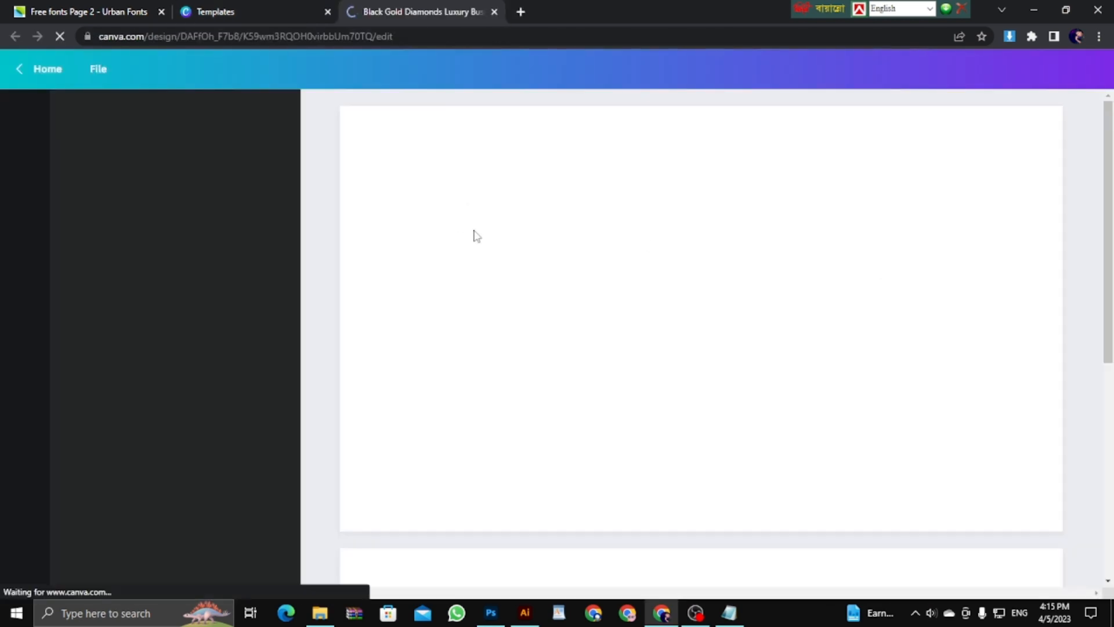
- Delete the business card's second page and download the remaining design as PDF Print
scroll(589, 267, down, 6)
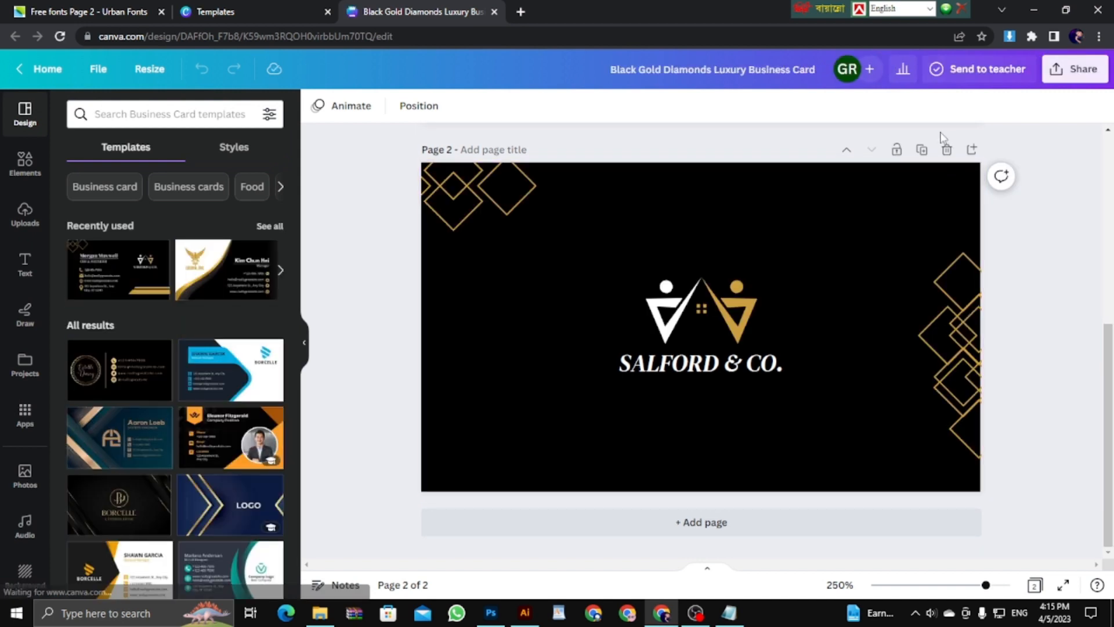
click(946, 149)
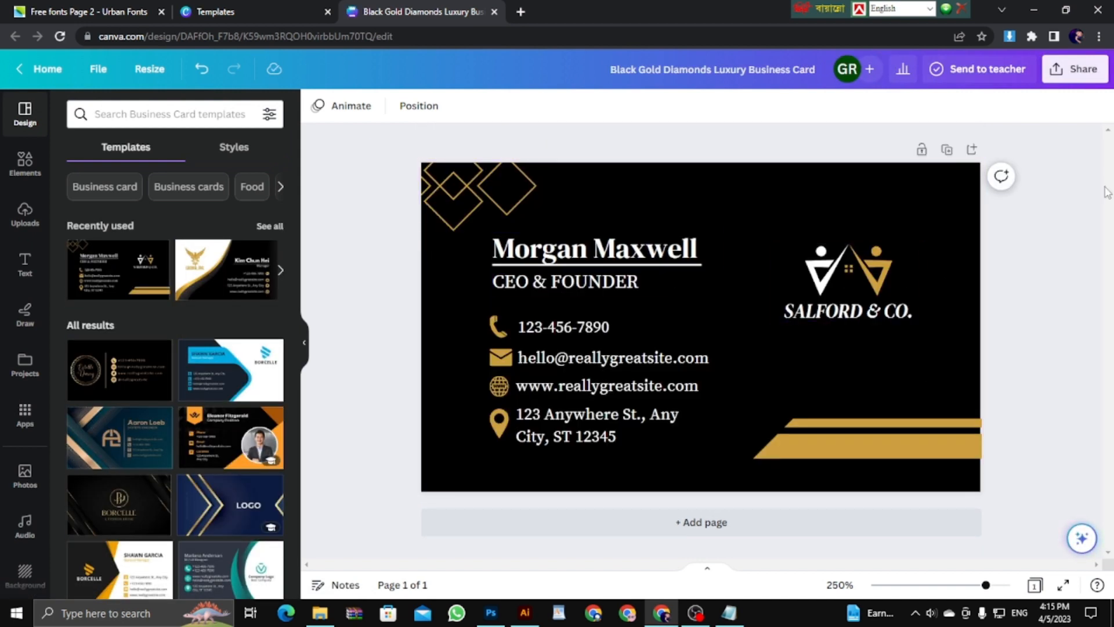
click(1074, 68)
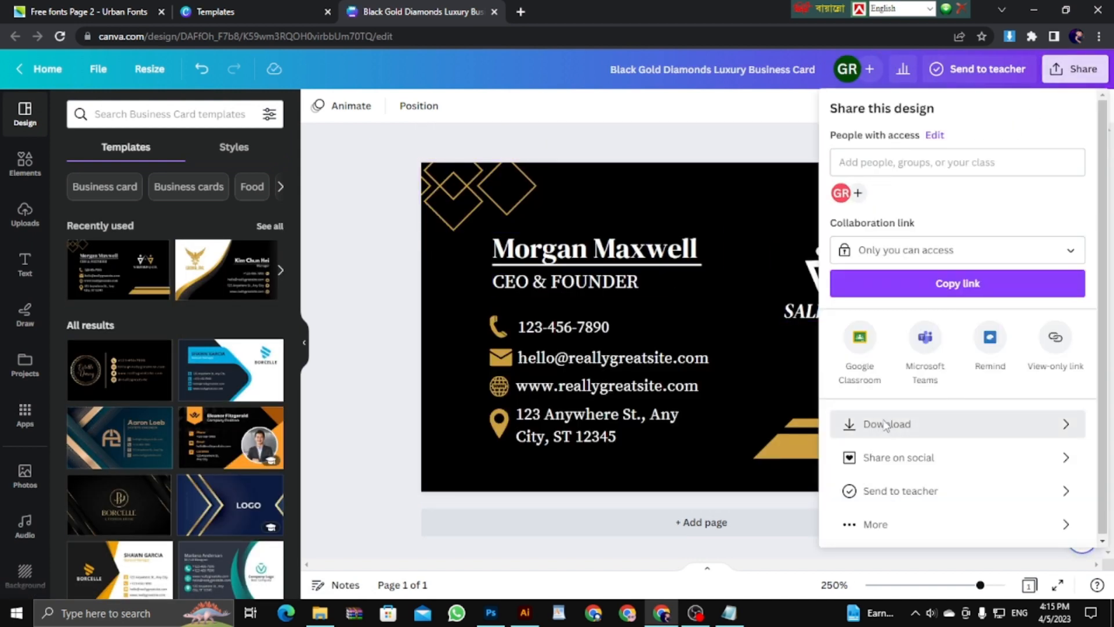
click(848, 424)
click(954, 171)
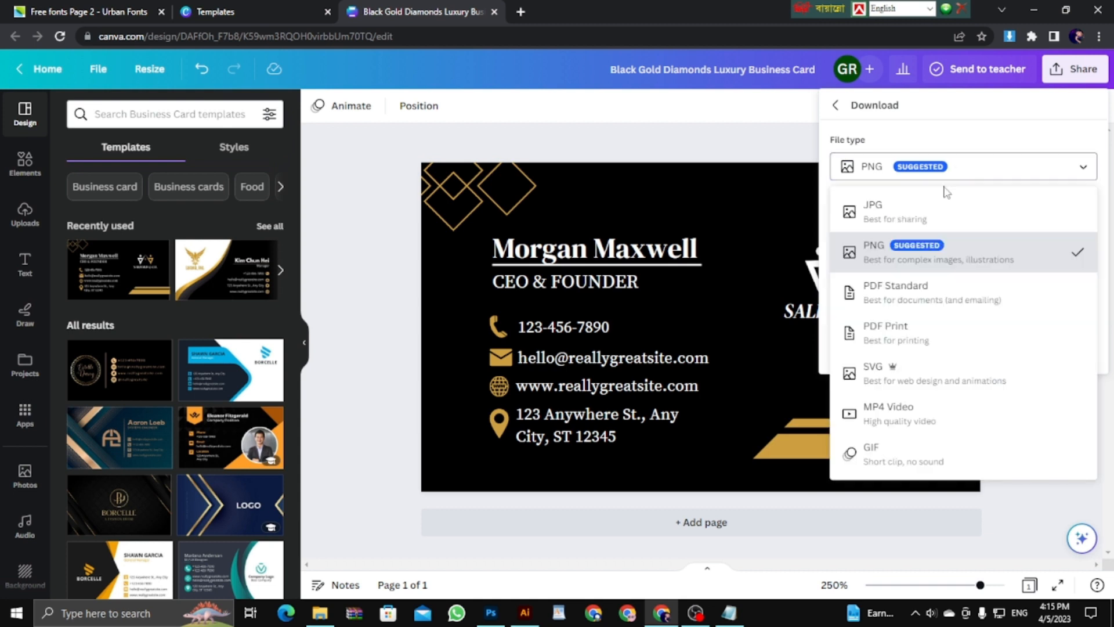
click(899, 341)
click(908, 350)
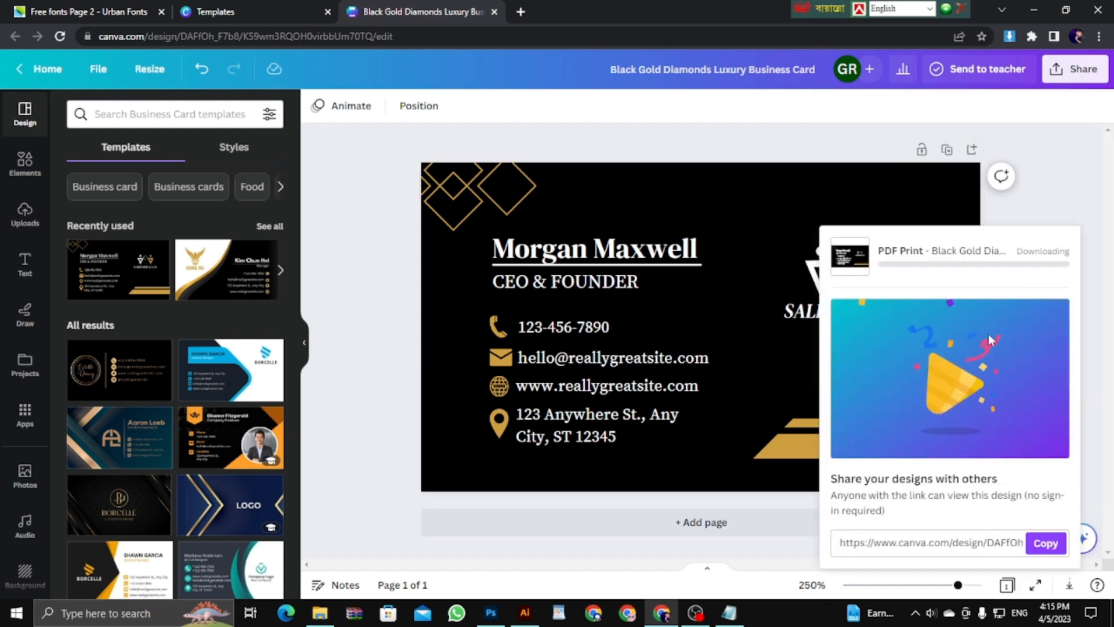
- Switch to File Explorer and look for the downloaded business card PDF in the Downloads folder
click(319, 612)
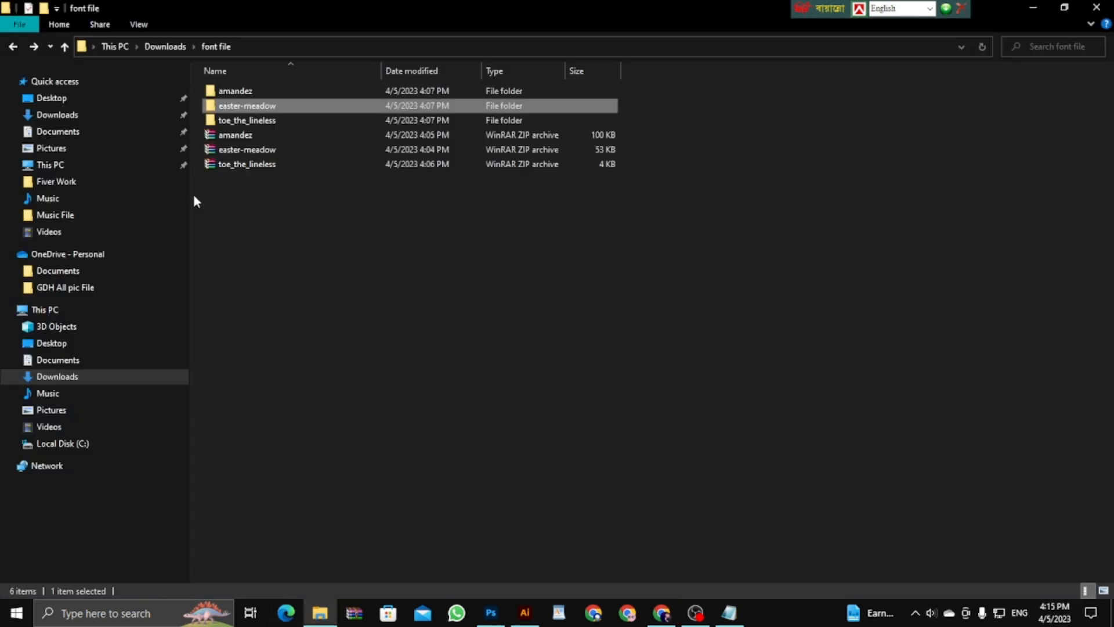
click(10, 46)
drag(234, 440, 267, 452)
- Switch to Photoshop, apply the pending text transform and close the Untitled-1 document without saving
click(491, 612)
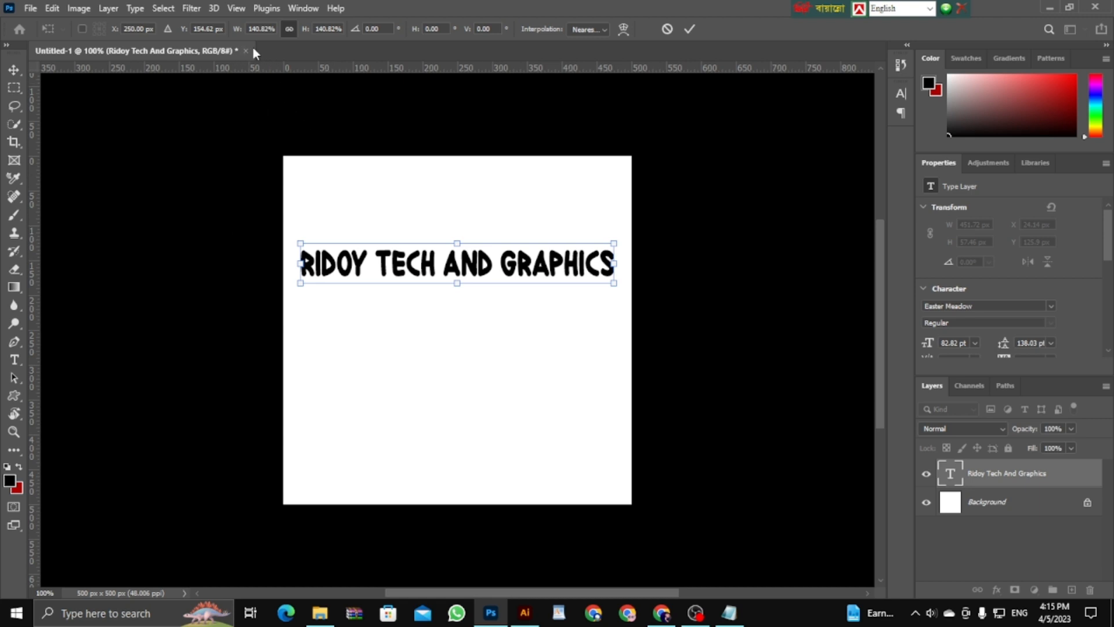
click(688, 30)
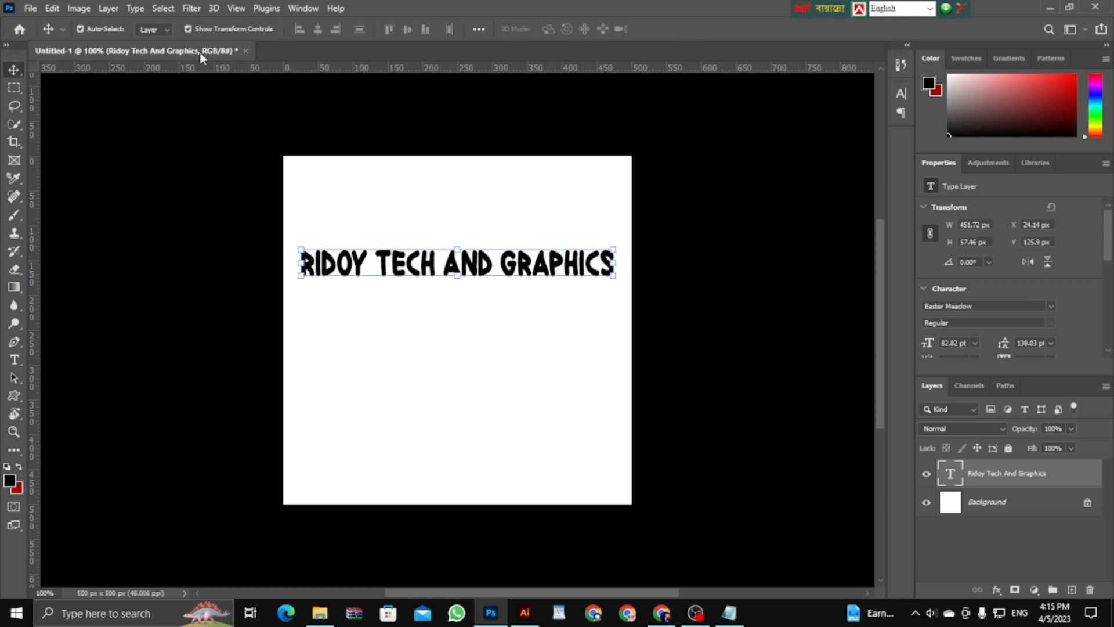
click(245, 51)
click(557, 232)
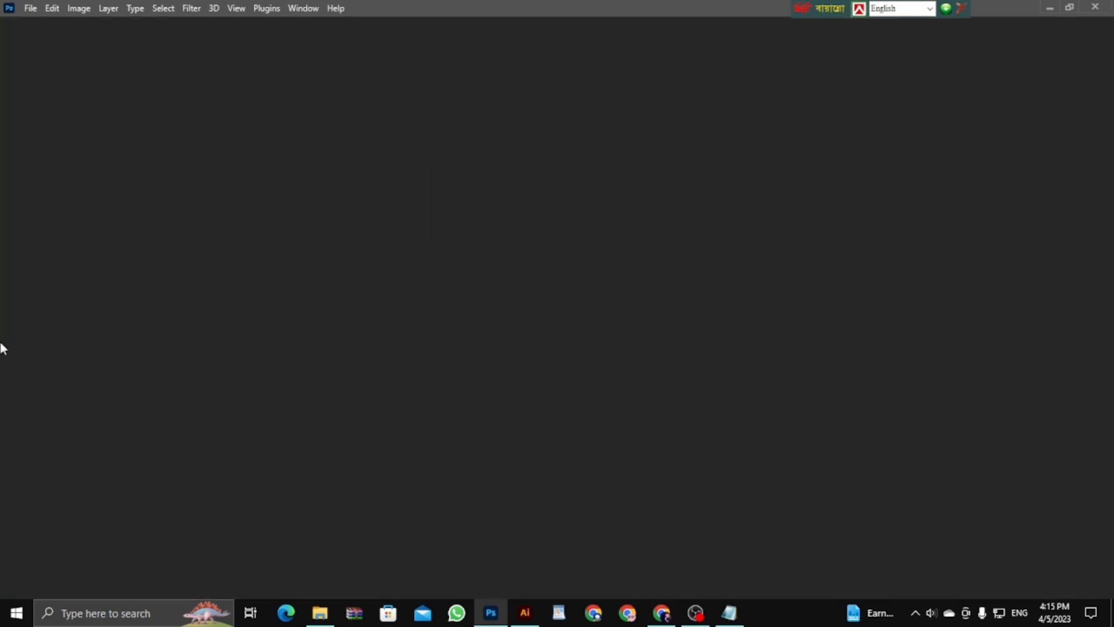
- Open Black Gold Diamonds Luxury Business Card.pdf from Downloads in Photoshop and compare it with the Canva design
click(39, 184)
scroll(235, 285, down, 10)
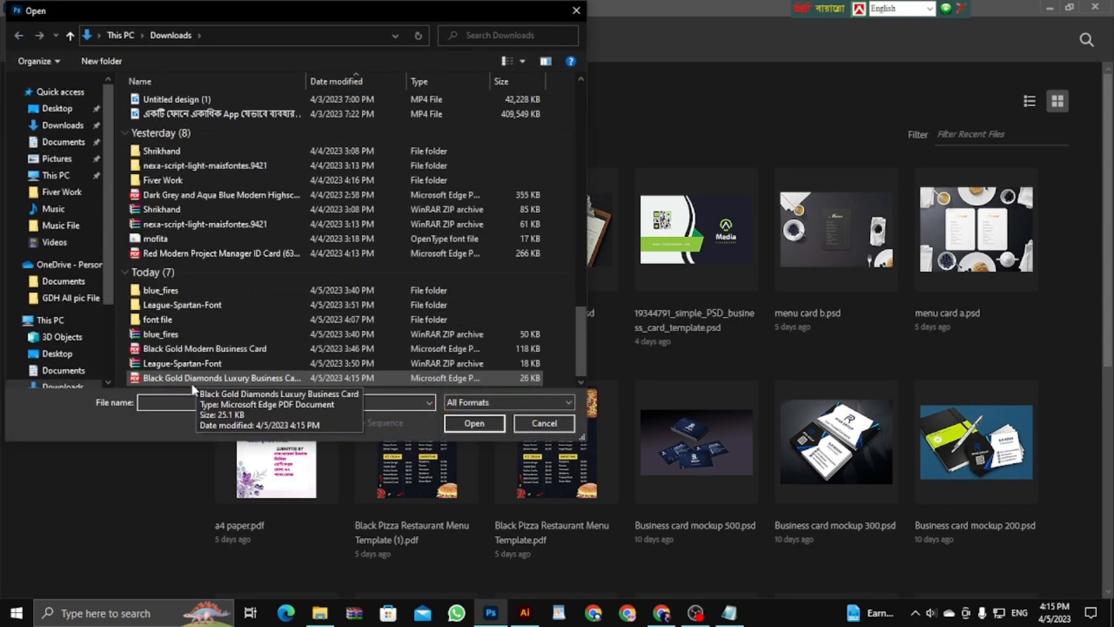
click(194, 378)
click(474, 423)
key(Return)
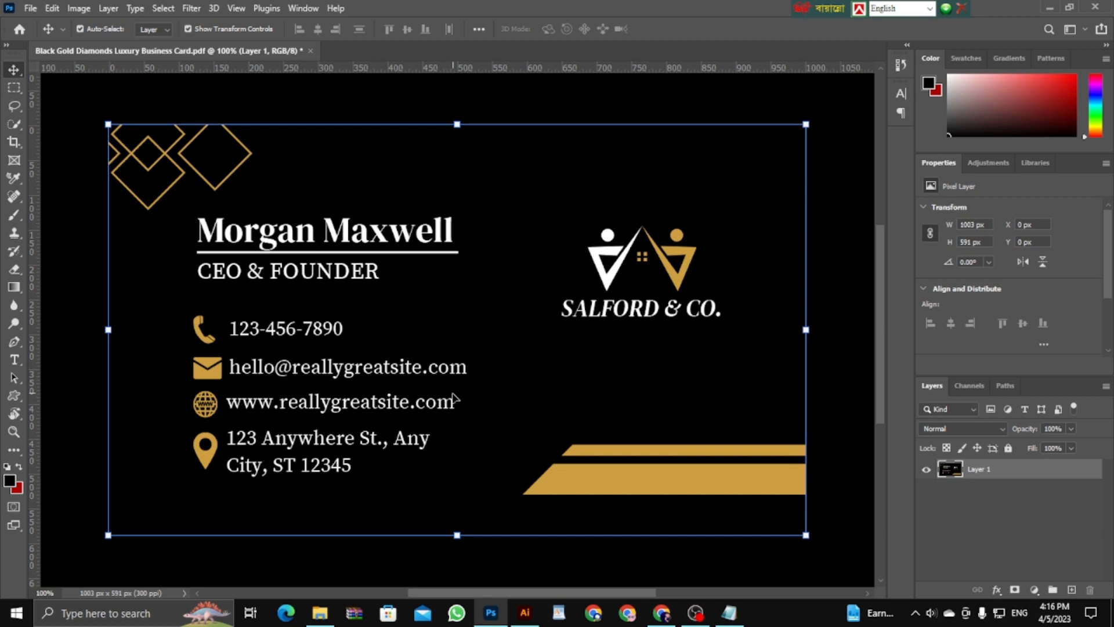
click(661, 613)
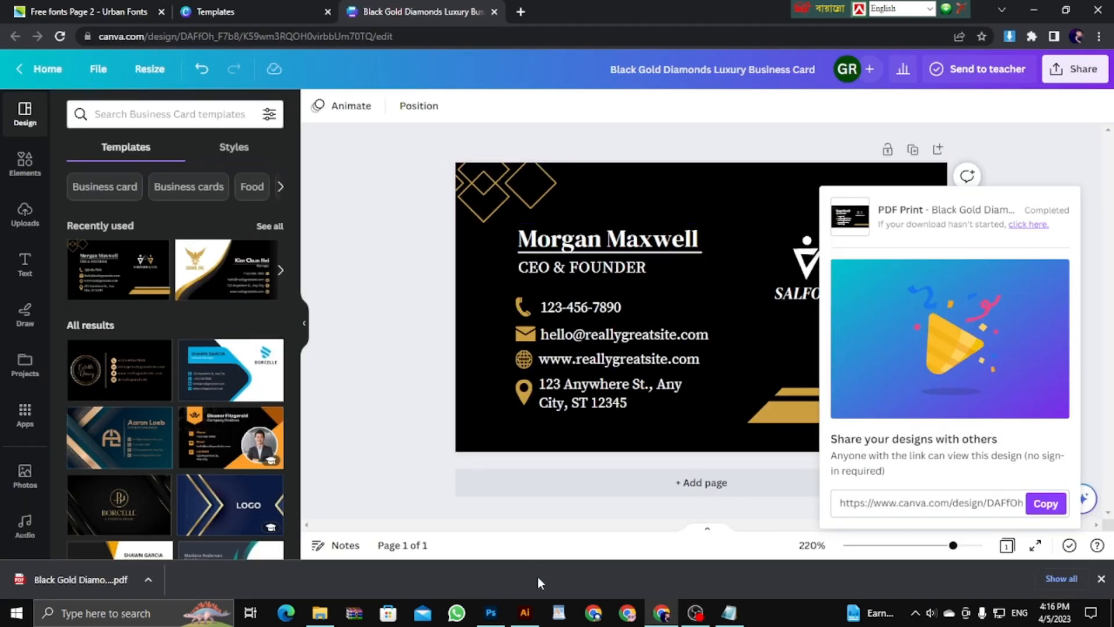
click(492, 614)
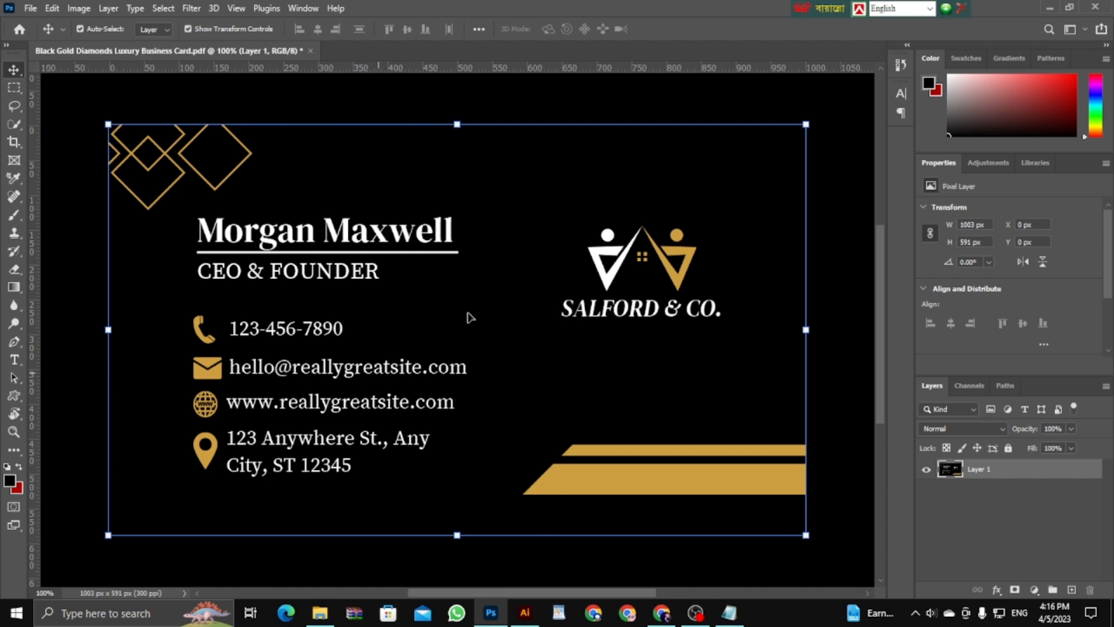
- Switch to Illustrator and close the Untitled-1 document without saving
click(524, 613)
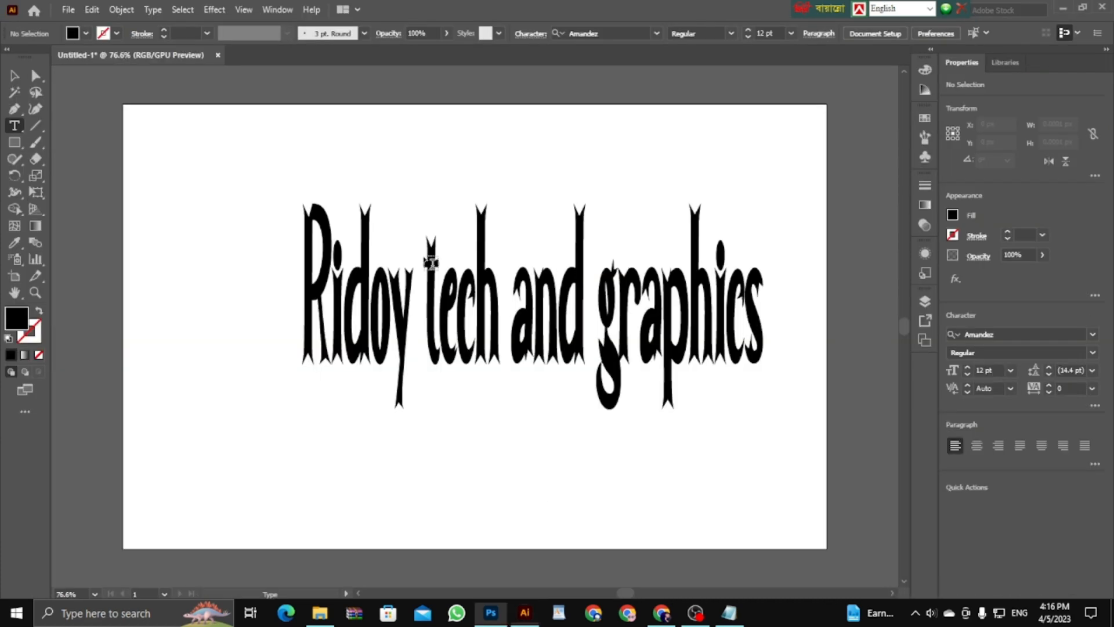
click(218, 56)
click(633, 323)
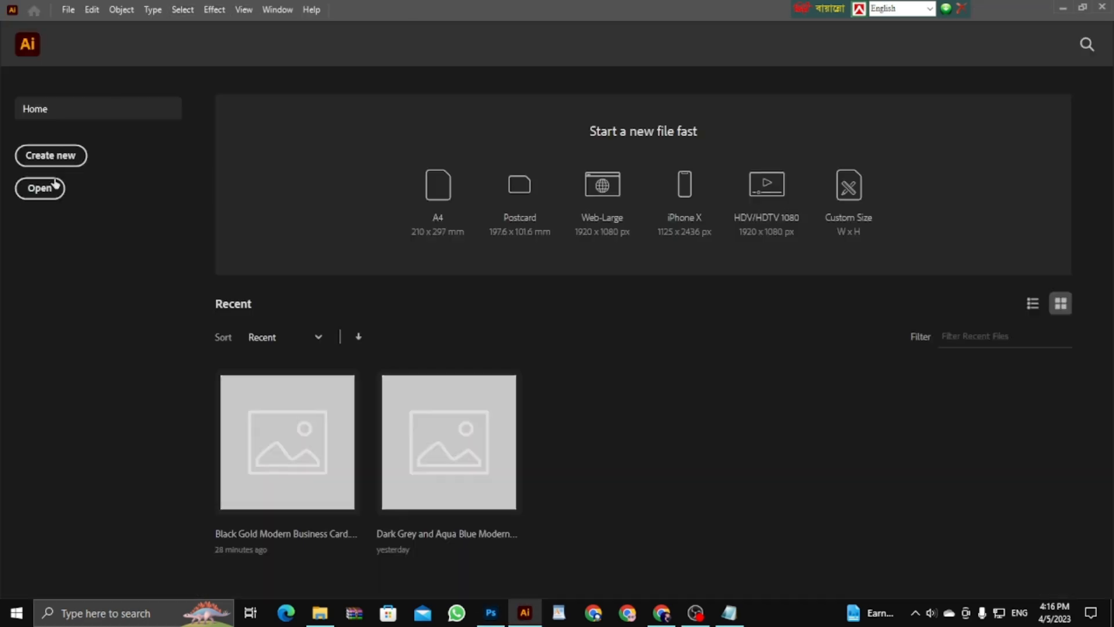
- Open Black Gold Diamonds Luxury Business Card.pdf from the Downloads folder in Illustrator
key(ctrl+o)
scroll(255, 208, down, 10)
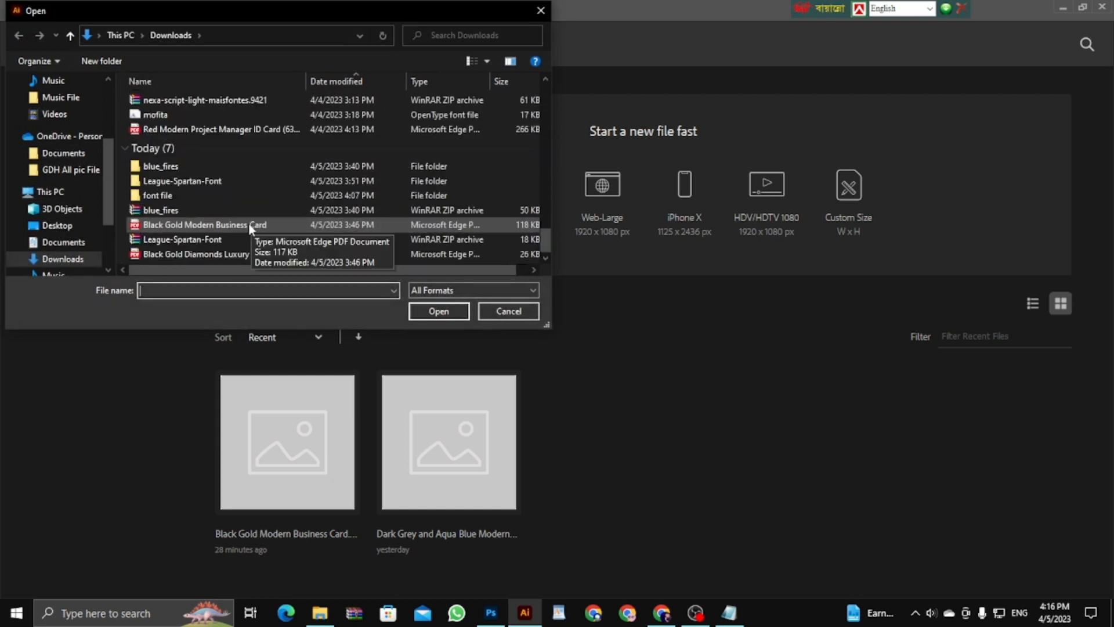
click(254, 254)
click(438, 309)
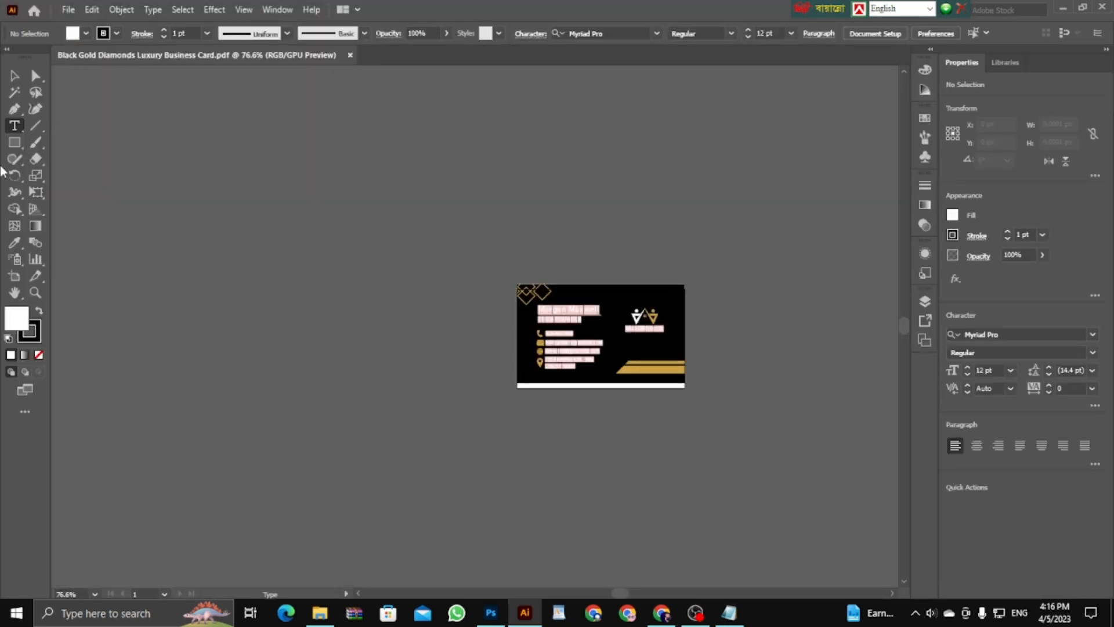
- Examine the highlighted text on the card in Illustrator and compare its fonts with the original design in Canva
click(39, 295)
drag(638, 400, 754, 499)
drag(522, 156, 617, 242)
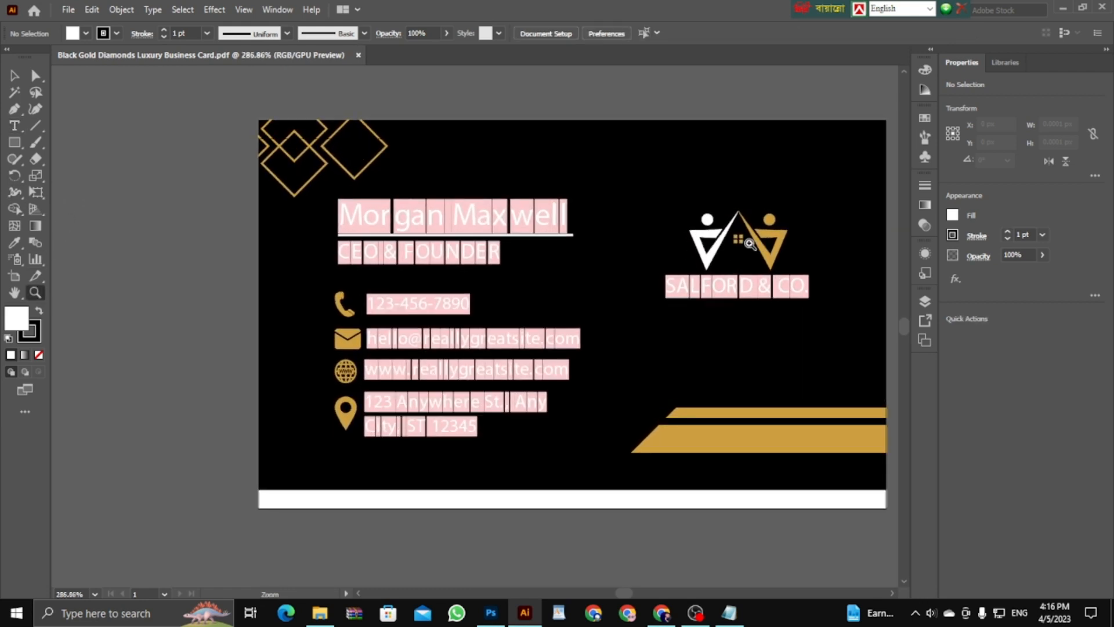
drag(747, 241, 789, 272)
click(661, 613)
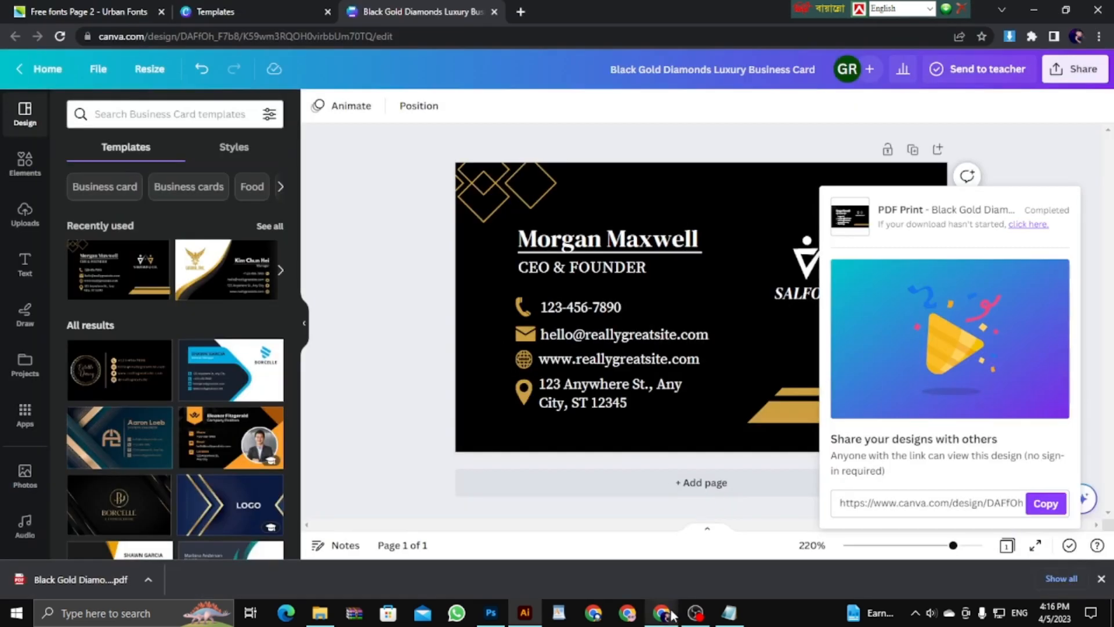
click(524, 612)
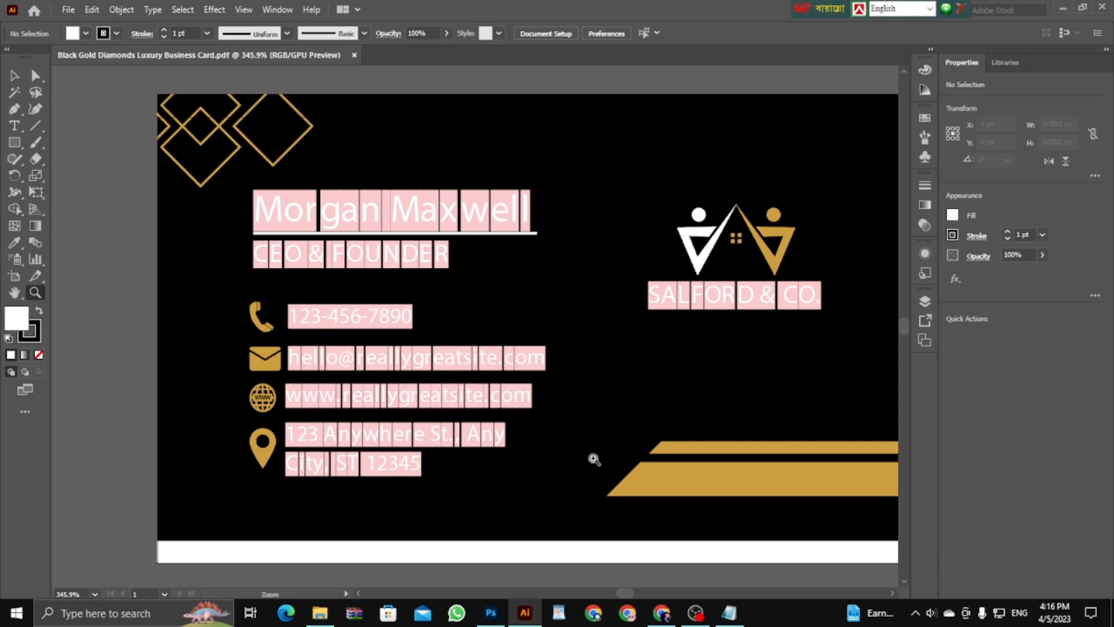
click(668, 621)
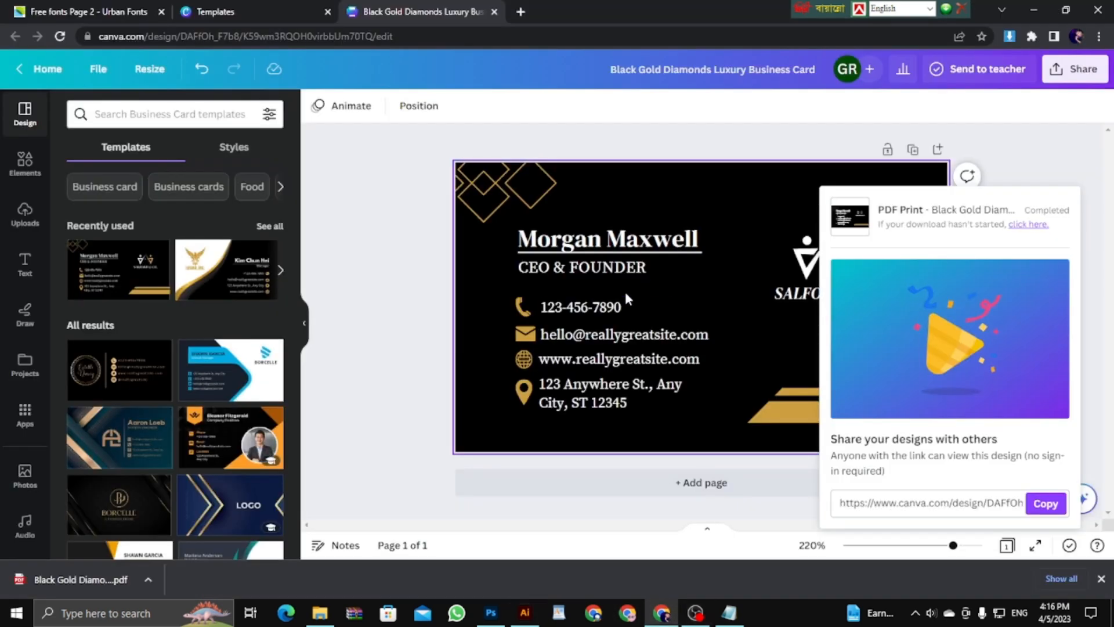
click(526, 615)
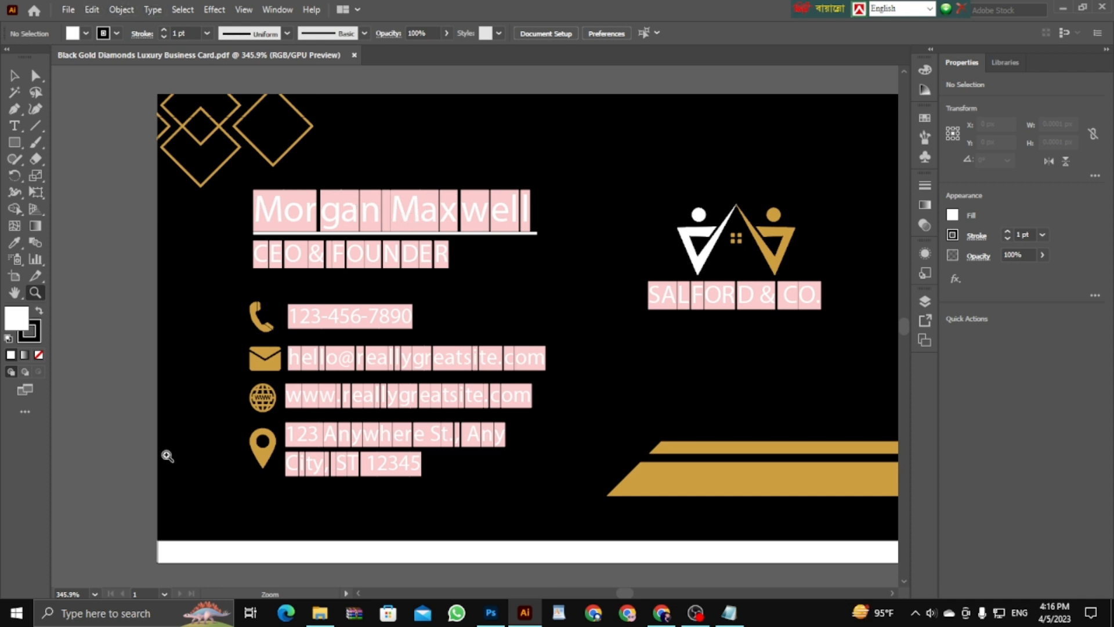
click(668, 613)
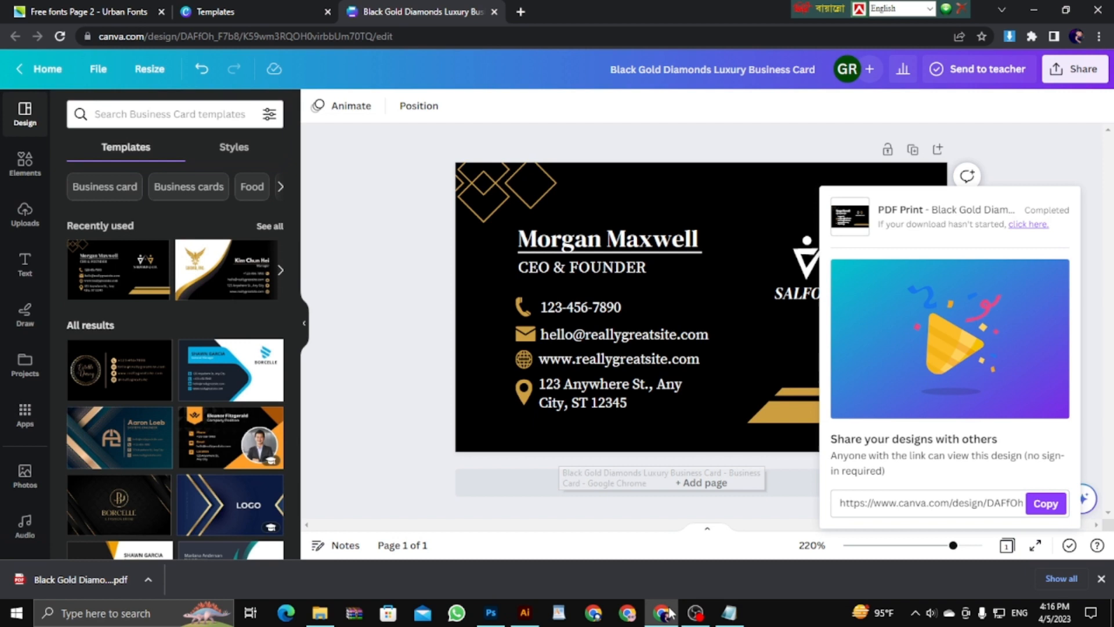
click(415, 281)
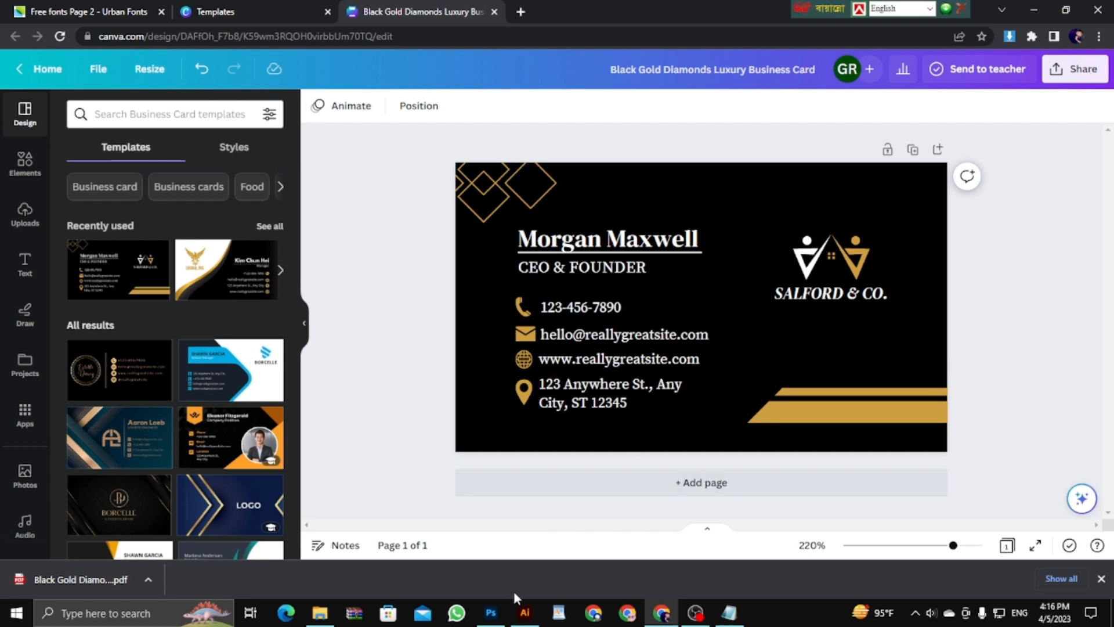
click(524, 612)
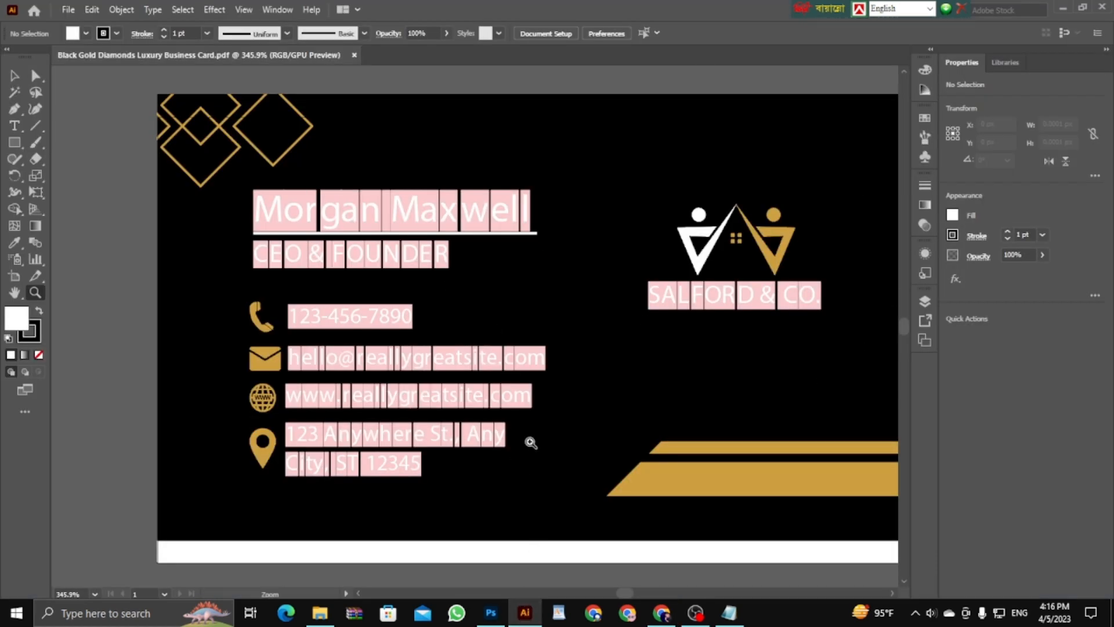
- Switch to Canva in Chrome and select the SALFORD & CO. text under the logo to read its font name
click(662, 613)
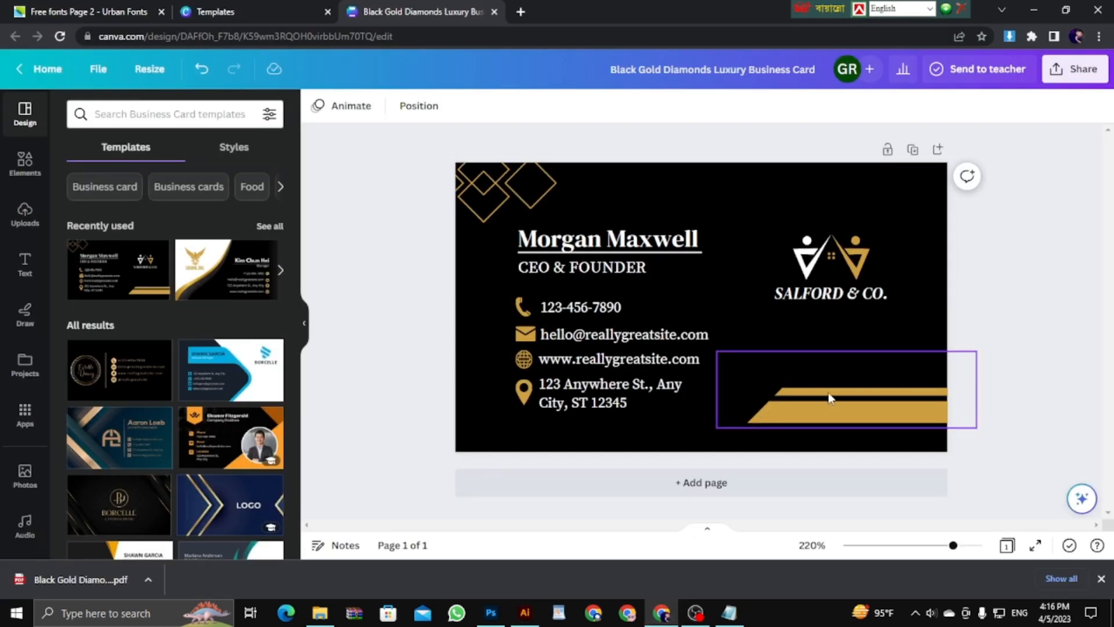
click(817, 300)
click(819, 232)
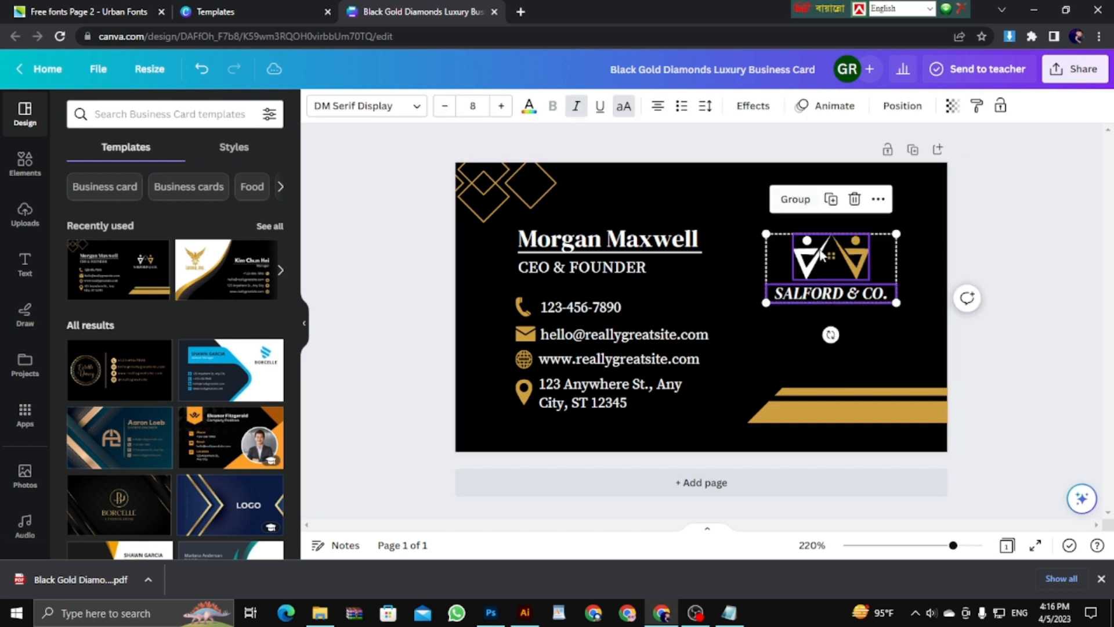
click(995, 367)
drag(952, 546, 965, 545)
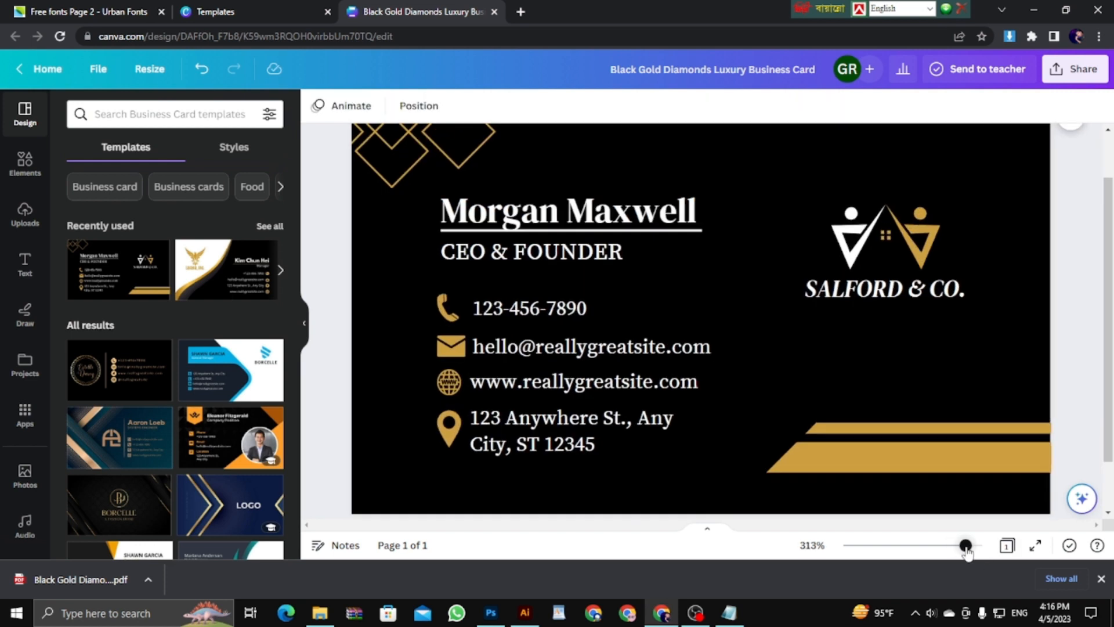
click(1101, 579)
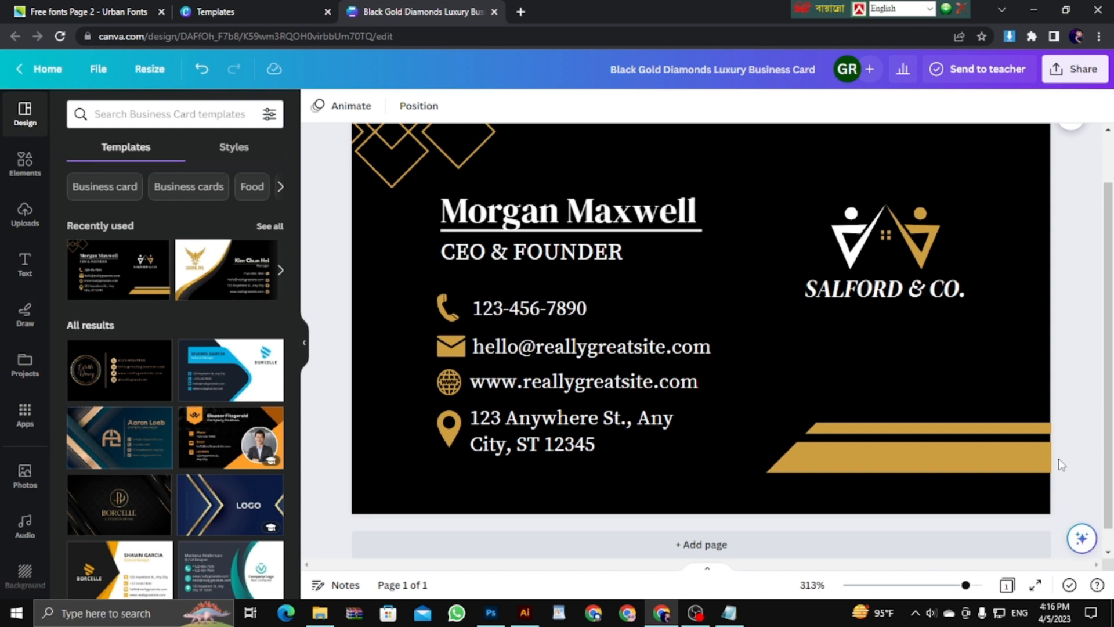
click(848, 298)
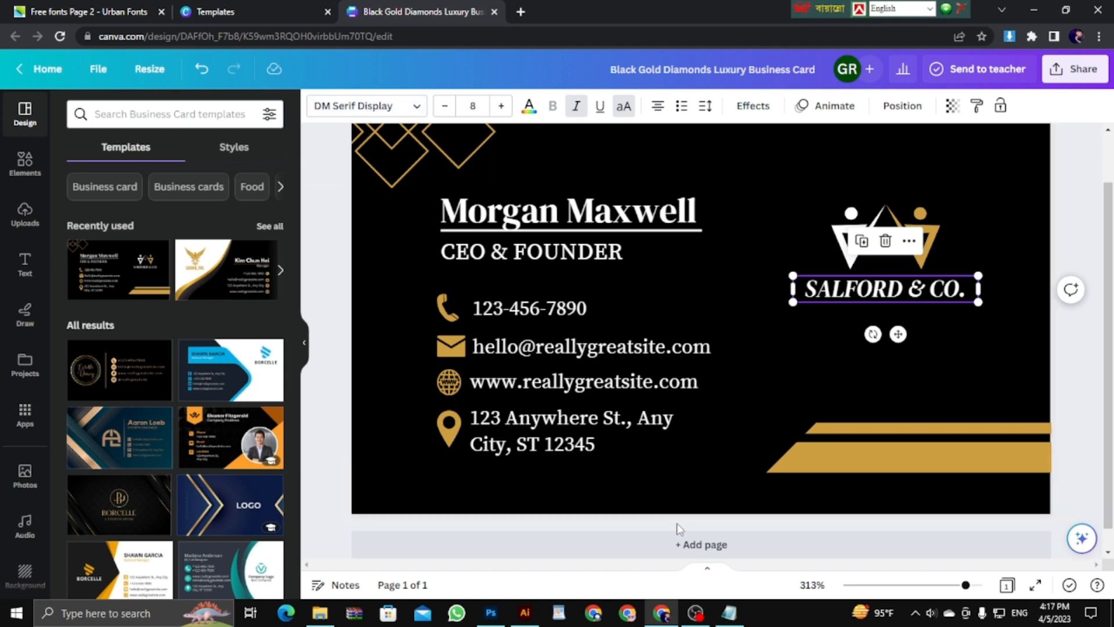
- Switch to Notepad, add DM Serif Display on the third line of the font list and copy that name
click(729, 613)
click(621, 157)
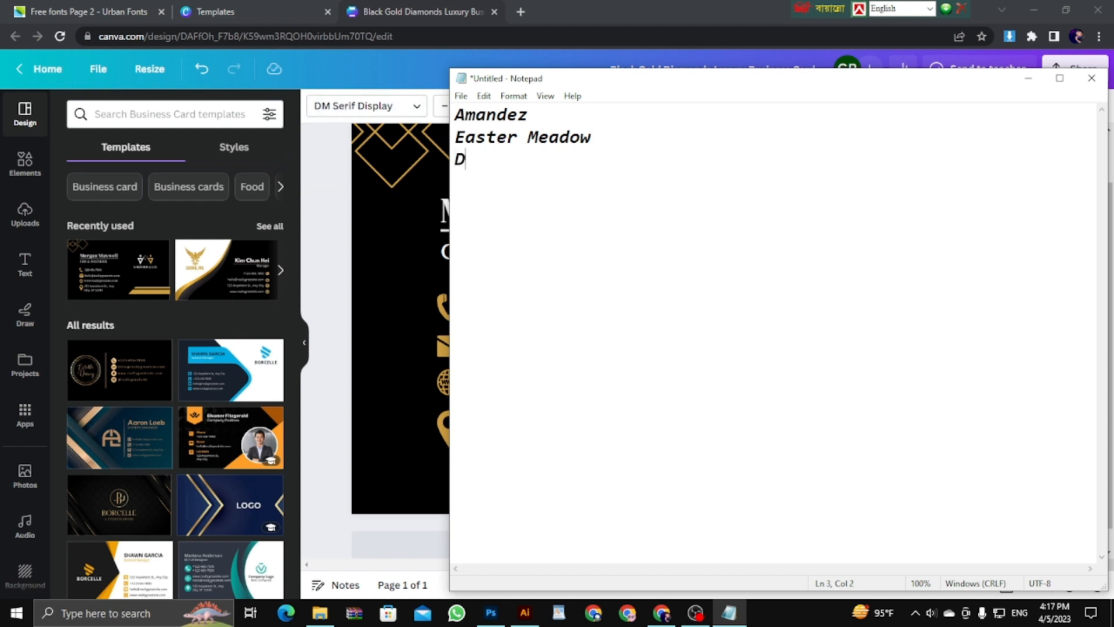
text(Serif Display)
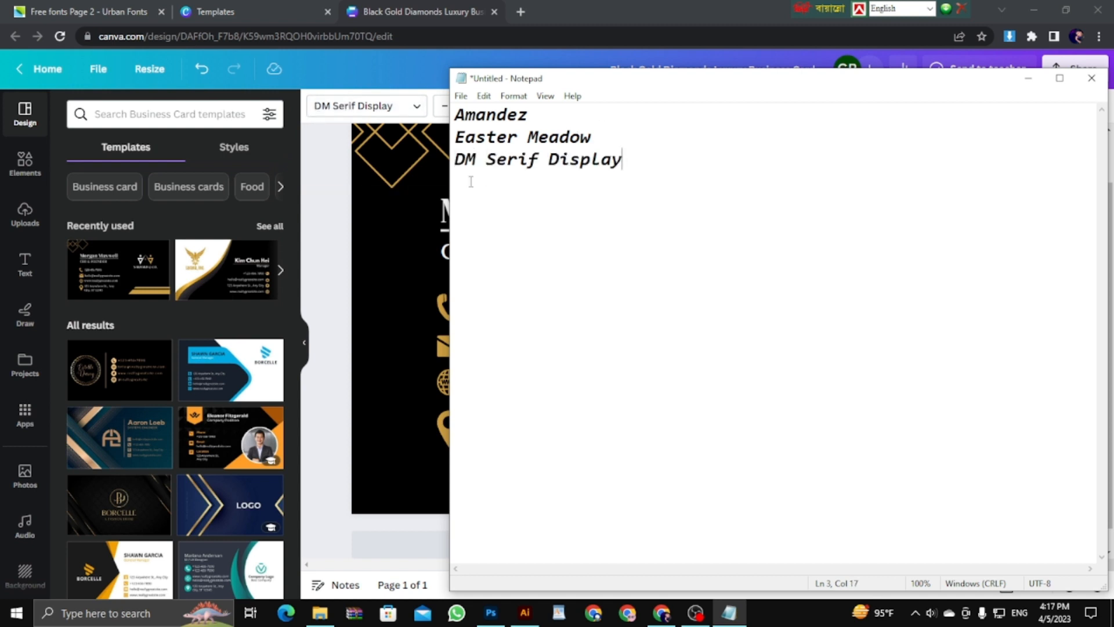
drag(634, 171, 453, 154)
key(ctrl+c)
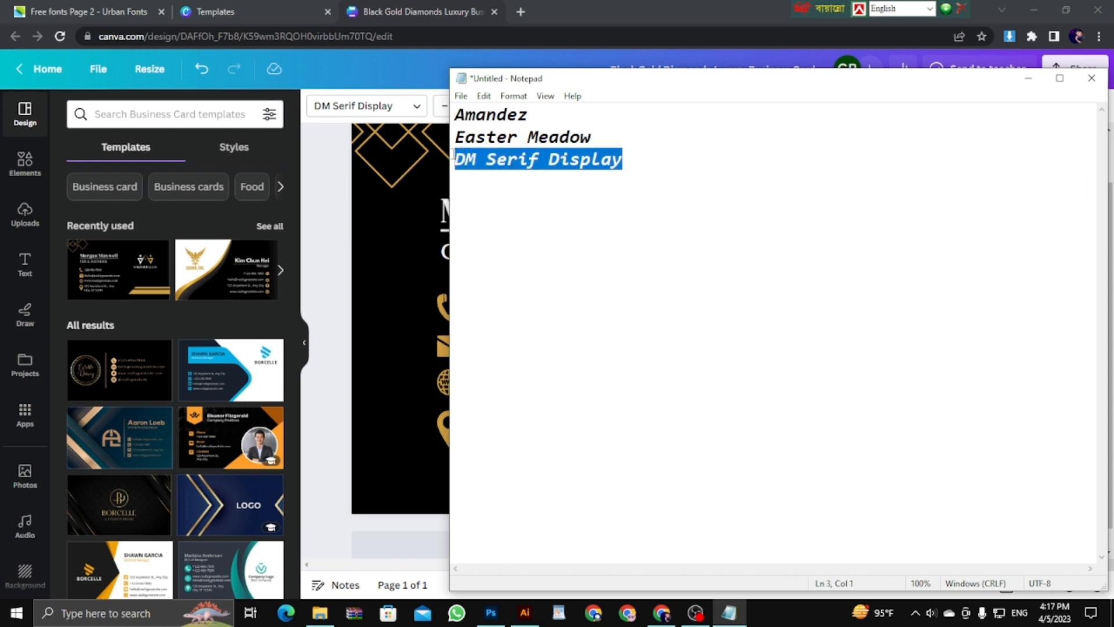
- Search Google in a new Chrome tab for "DM Serif Display free font download"
click(527, 10)
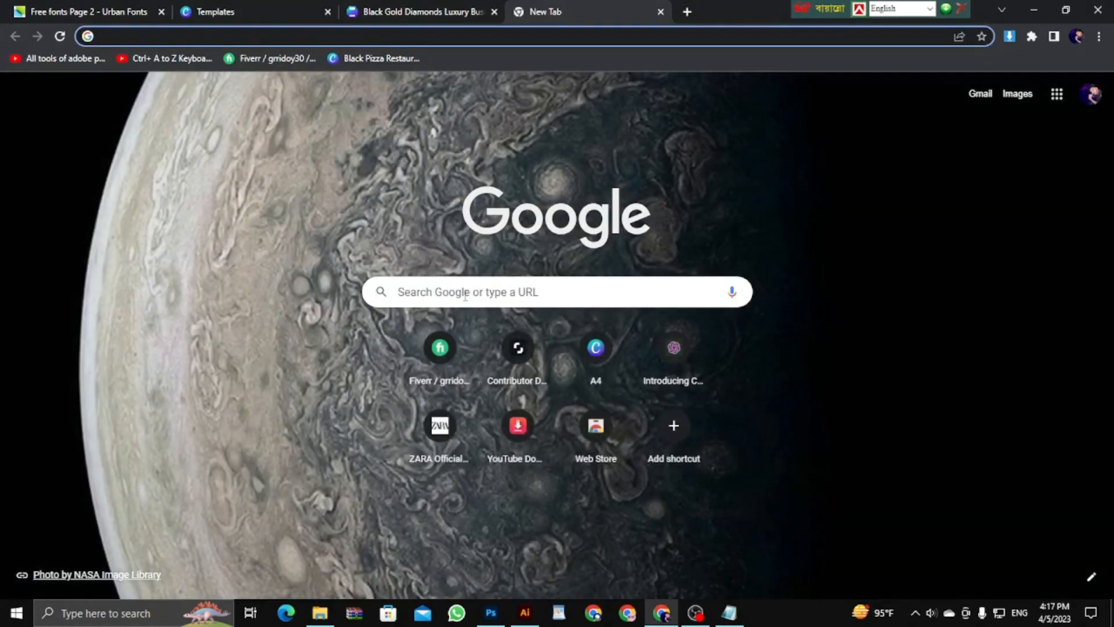
click(465, 295)
key(ctrl+v)
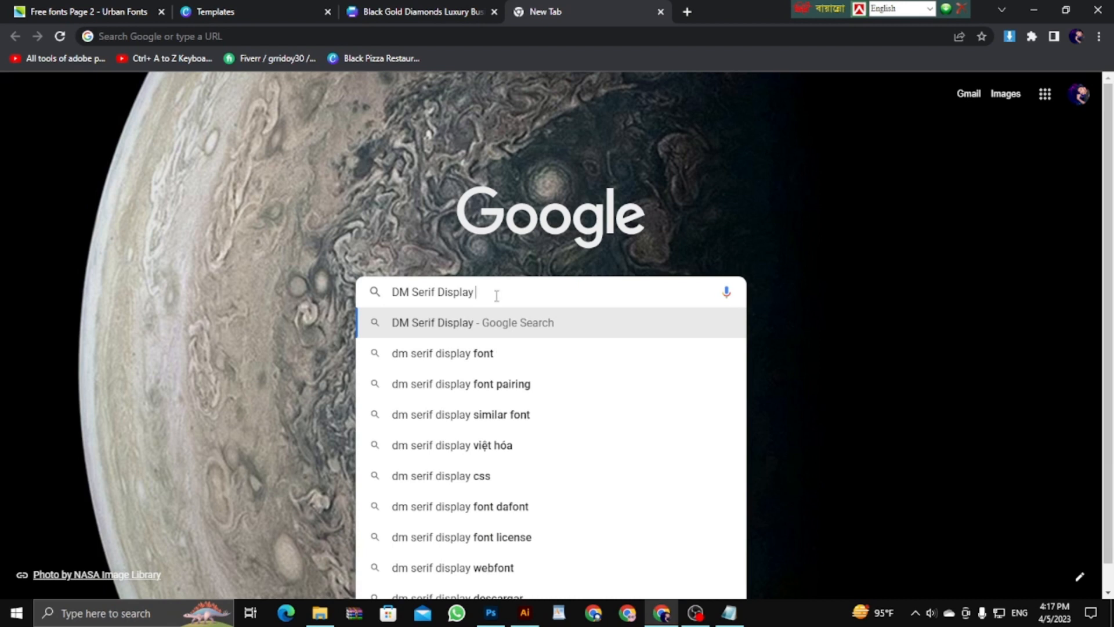
text(free font download)
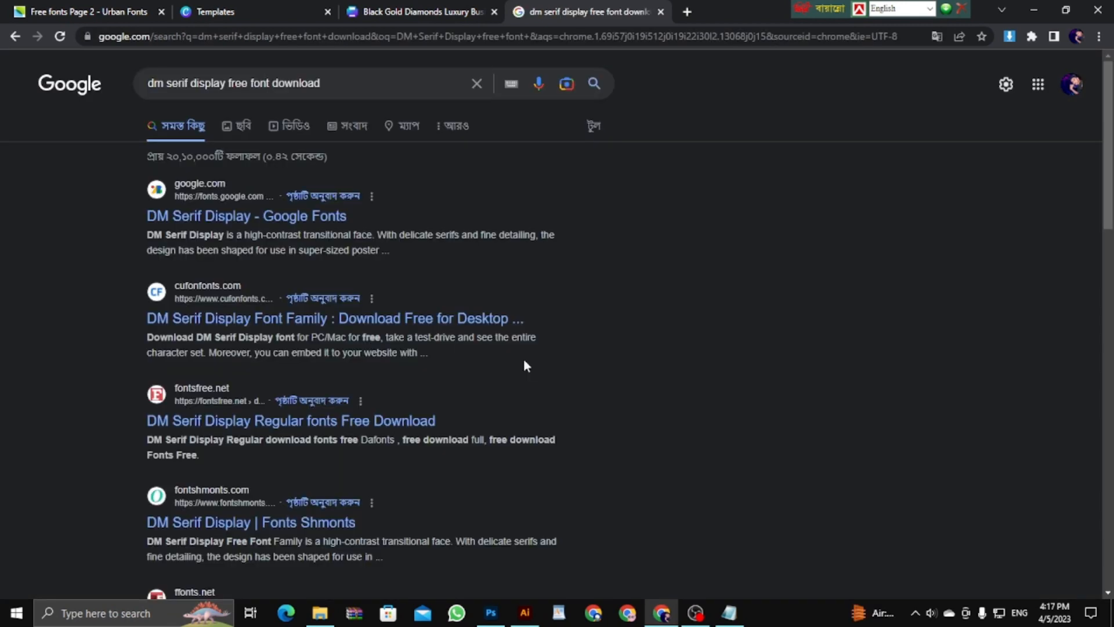
- Look through the search results and open the DM Serif Display Regular download page on fontsfree.net
scroll(522, 357, down, 3)
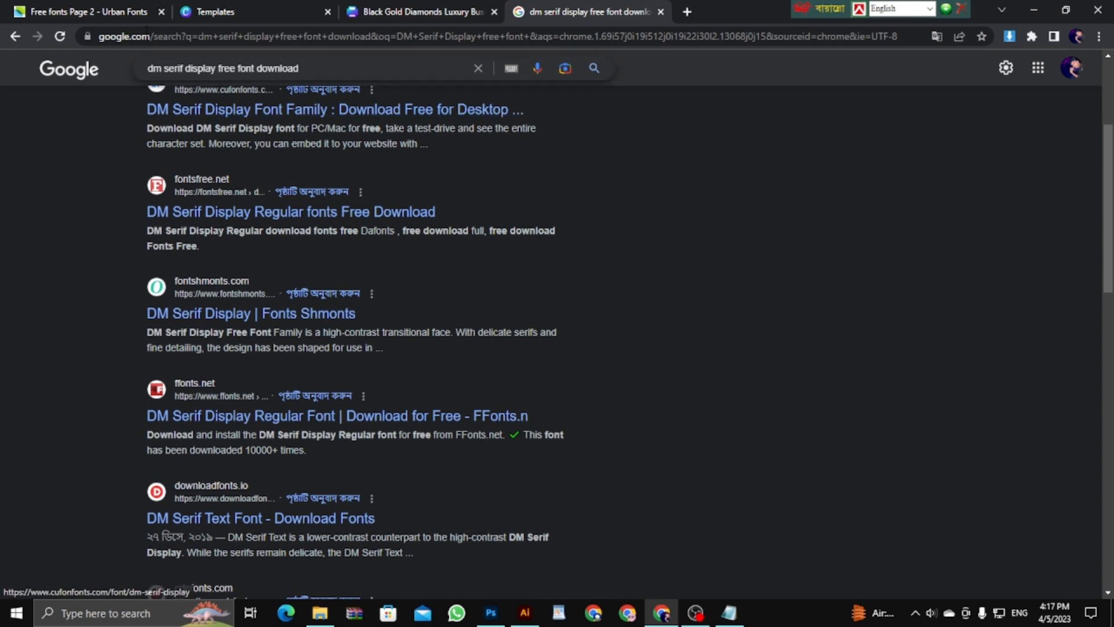
scroll(280, 306, down, 4)
scroll(348, 383, up, 8)
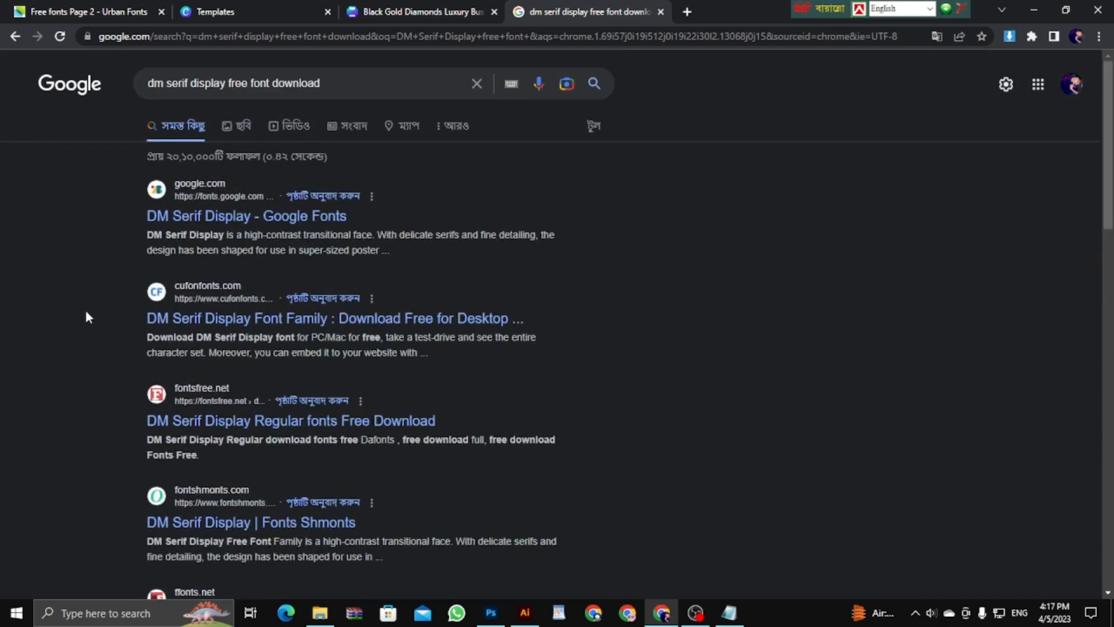
scroll(209, 232, down, 3)
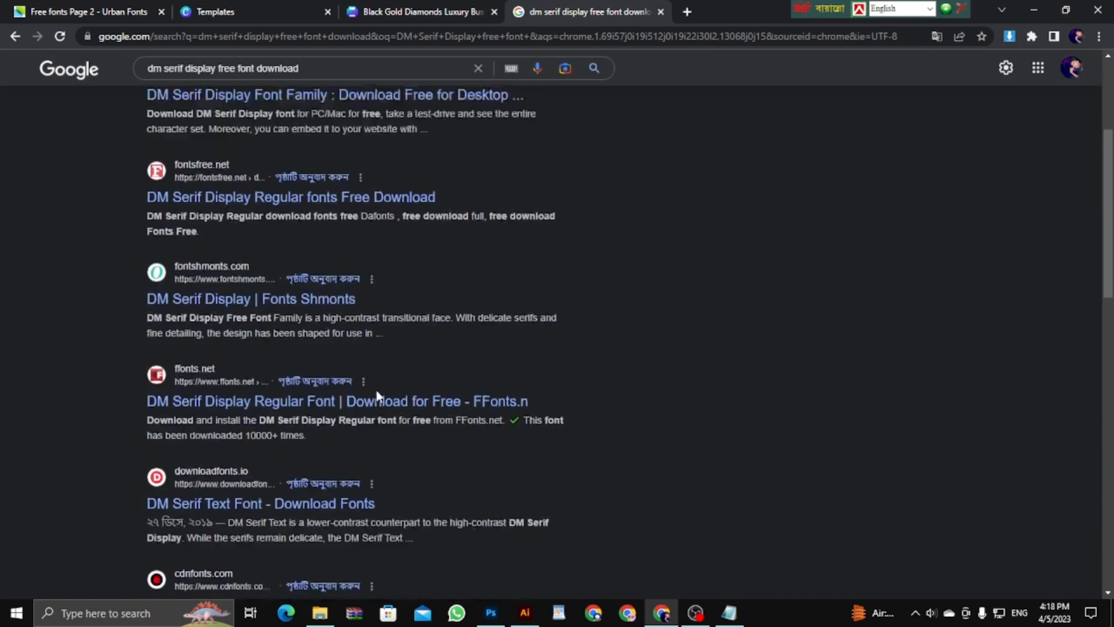
scroll(348, 406, up, 3)
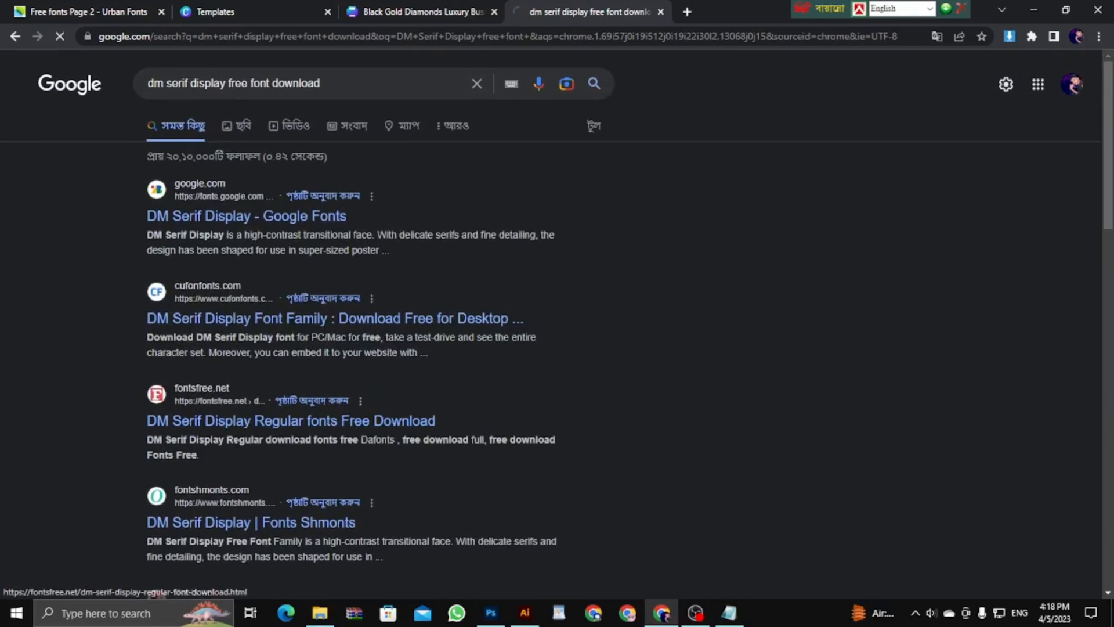
click(247, 422)
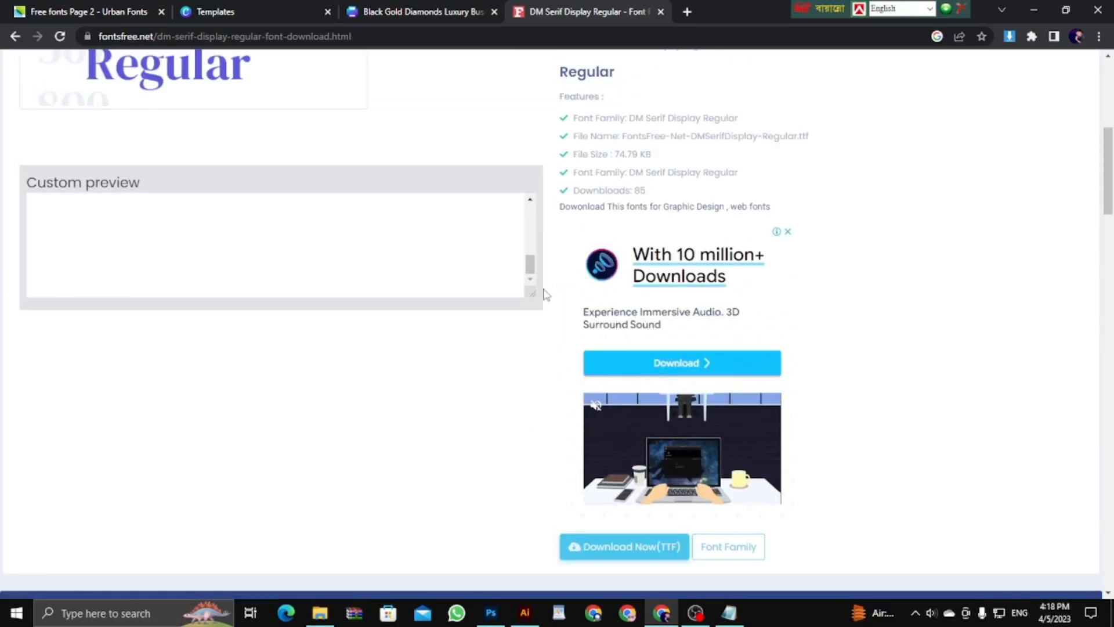
- Compare the DM Serif Display Regular custom preview on fontsfree.net with the SALFORD & CO. text in the Canva design
drag(530, 268, 525, 212)
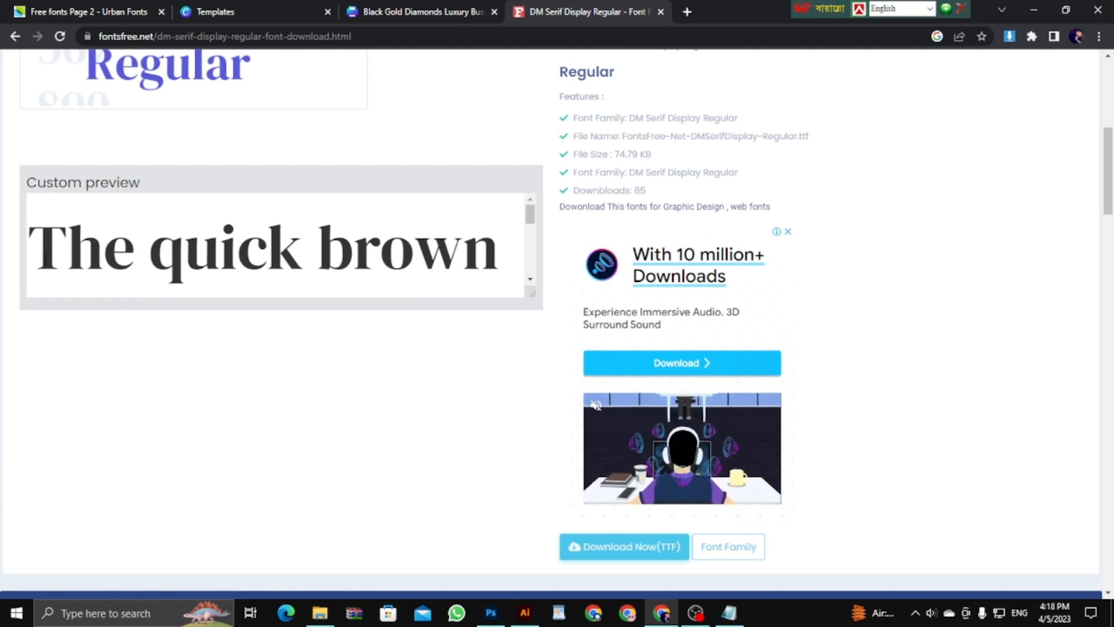
drag(68, 247, 380, 247)
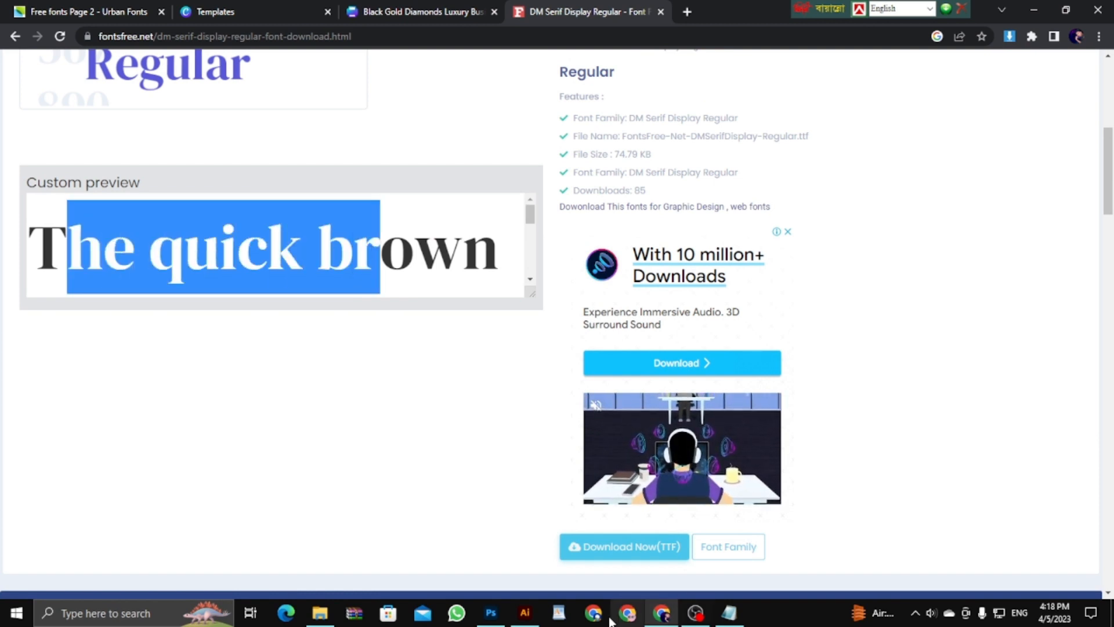
click(406, 13)
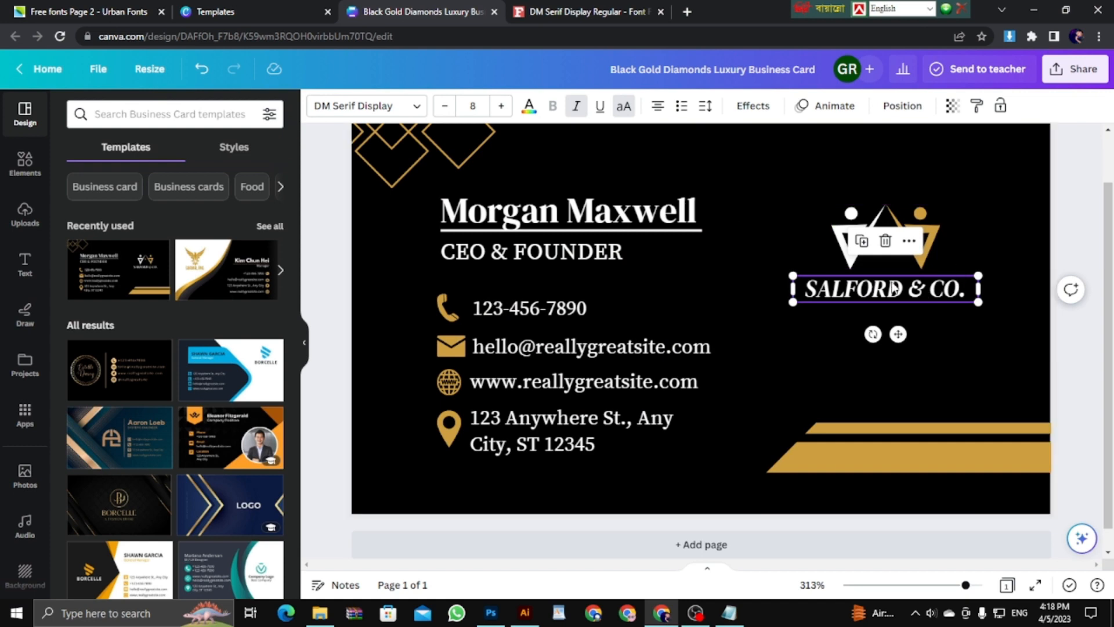
click(580, 12)
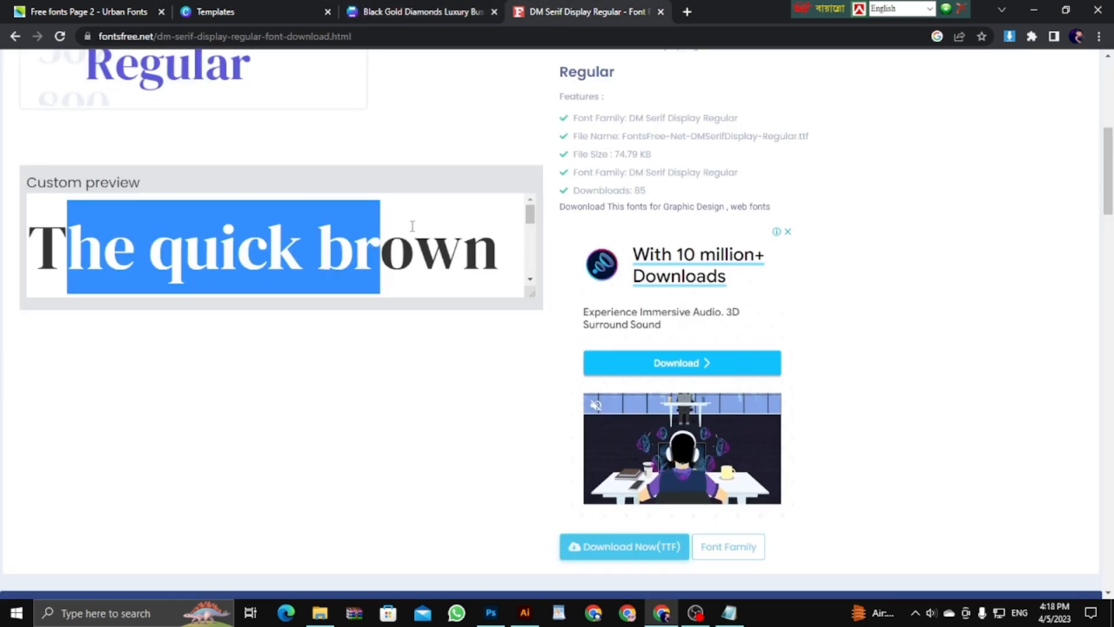
click(420, 13)
click(538, 8)
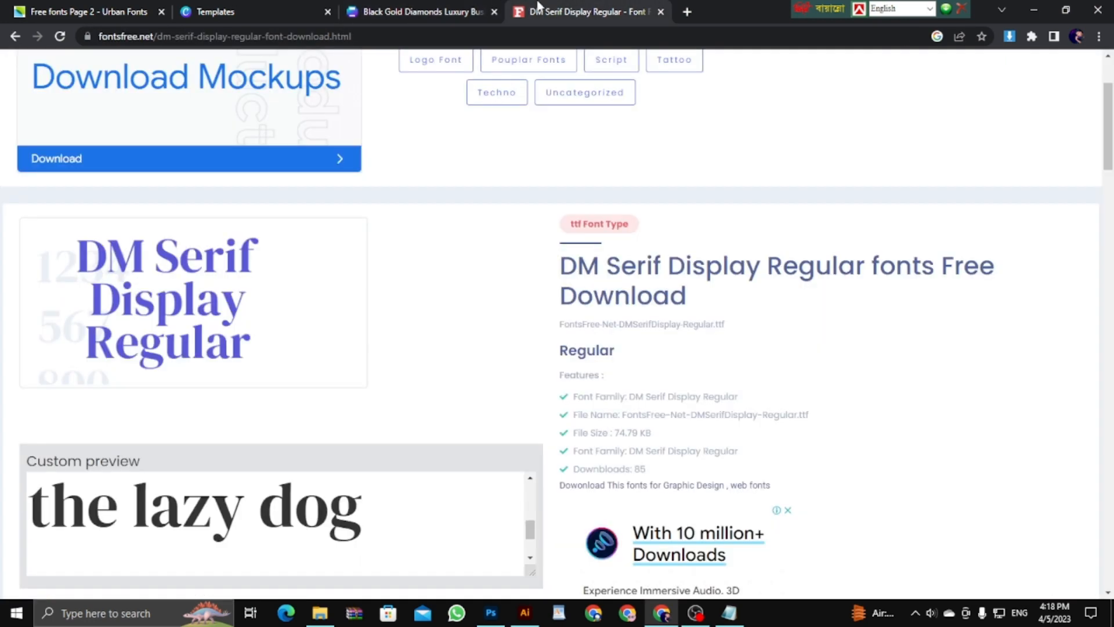
scroll(110, 331, down, 5)
click(418, 11)
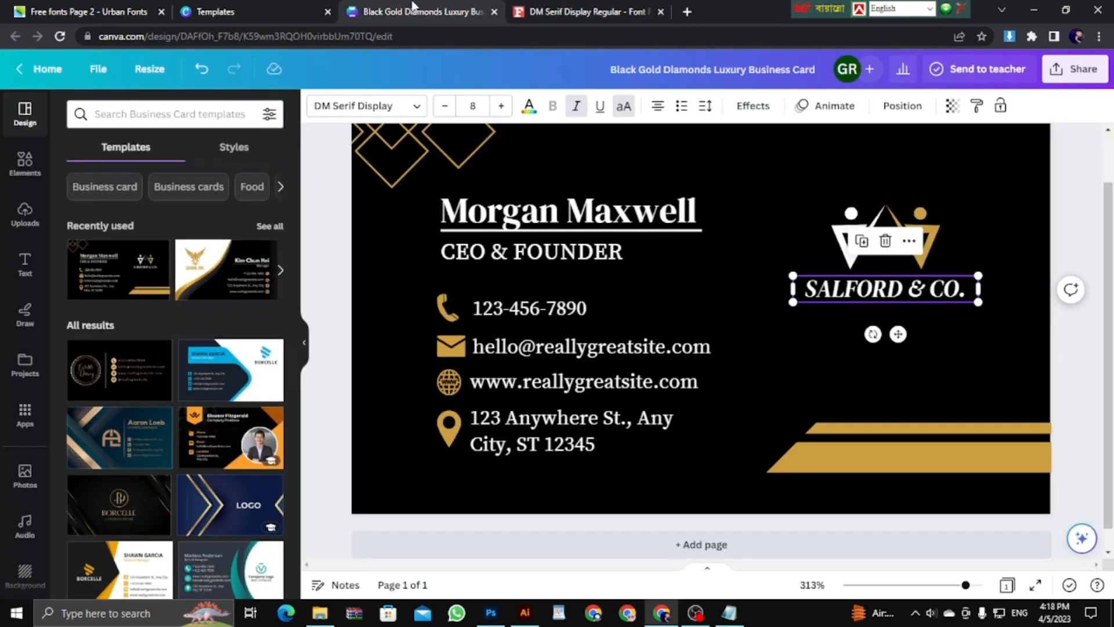
click(580, 11)
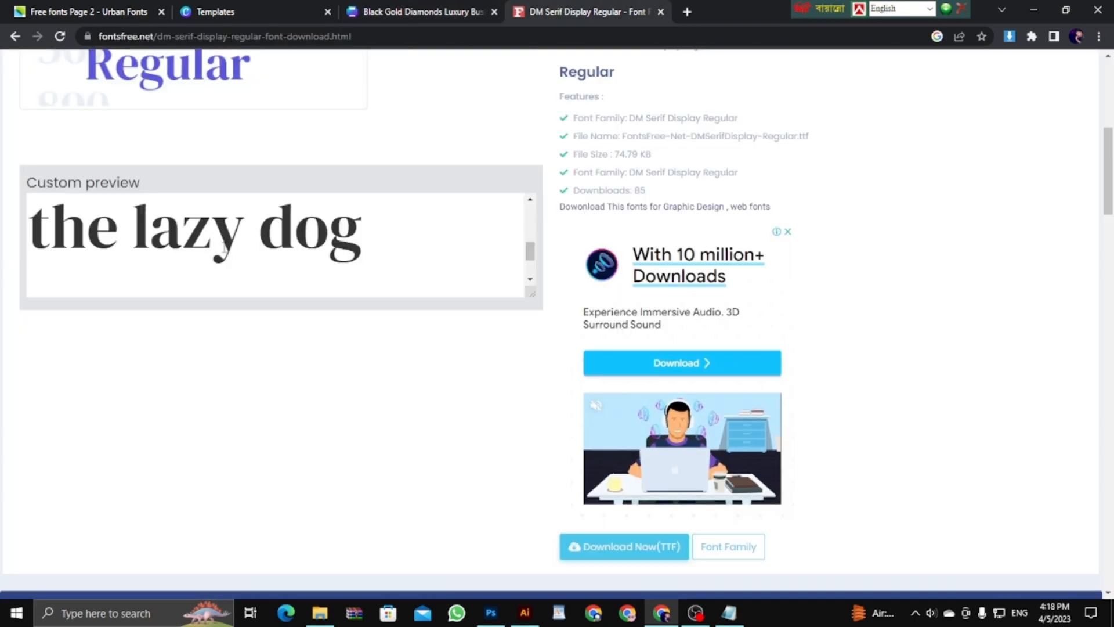
- Download the DM Serif Display Regular font as a TTF file from the fontsfree.net page
scroll(221, 261, up, 10)
scroll(76, 296, down, 6)
scroll(218, 250, up, 6)
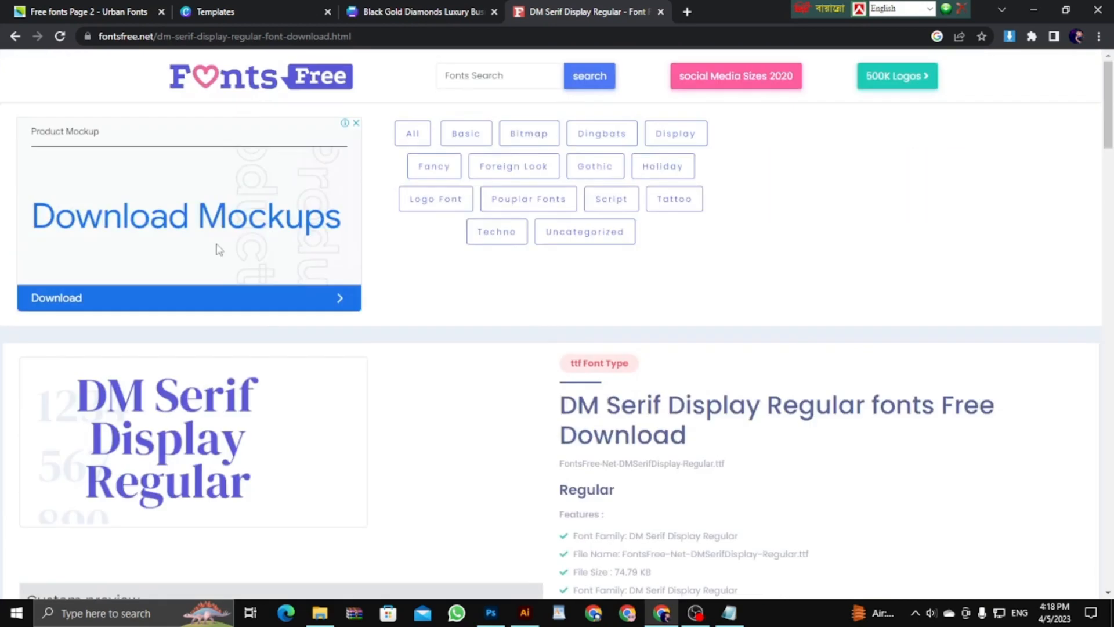
scroll(754, 302, down, 9)
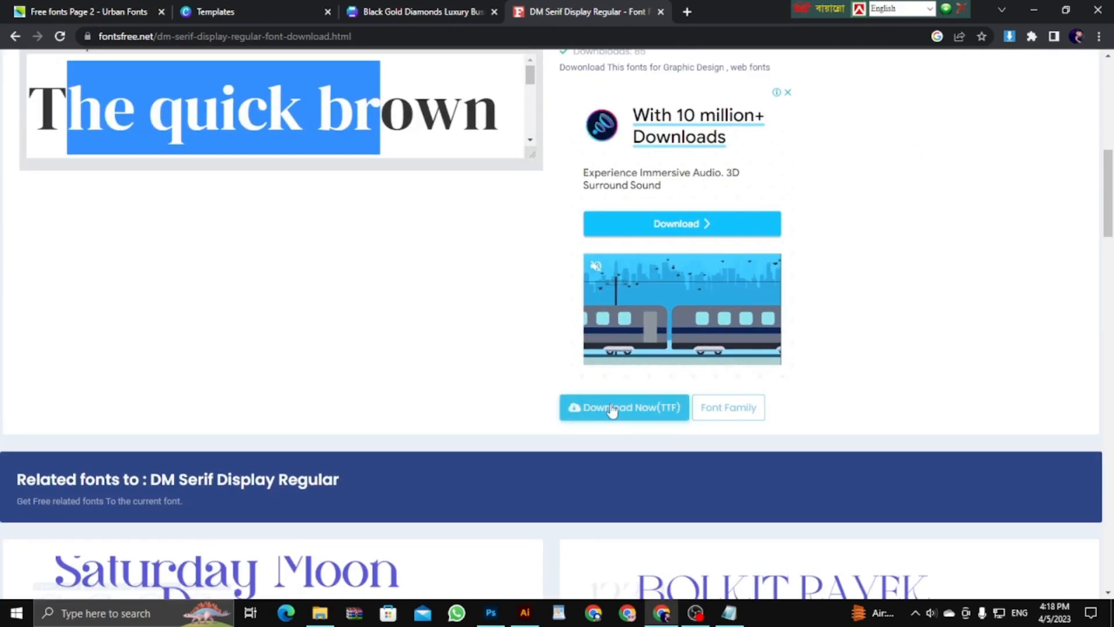
click(590, 409)
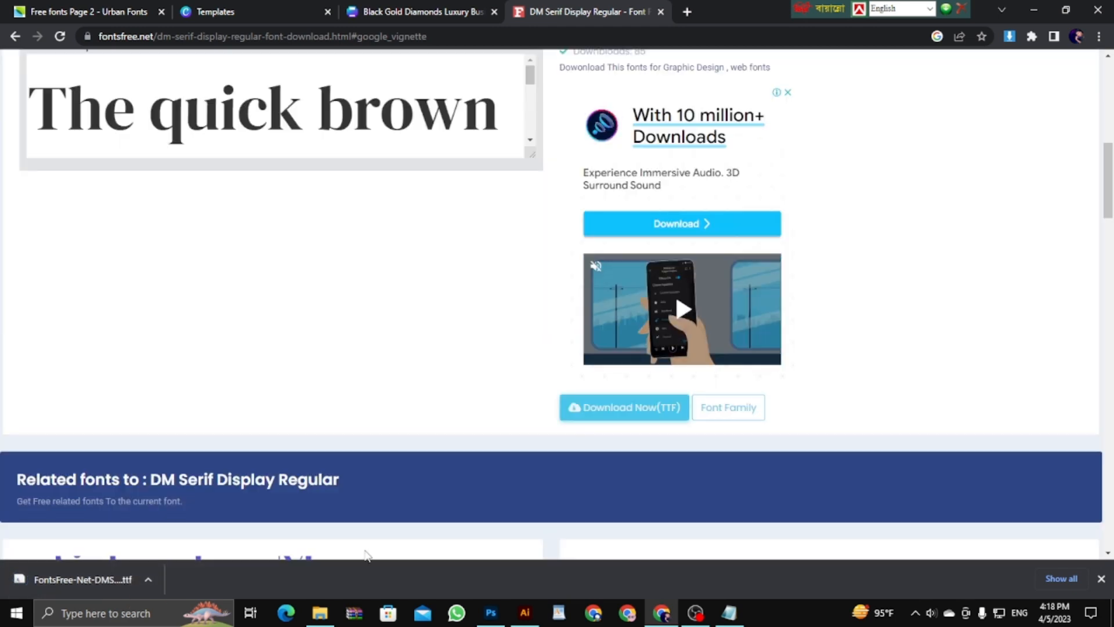
- Install the FontsFree-Net-DMSerifDisplay-Regular font file from the Downloads folder in File Explorer and close its preview
click(320, 613)
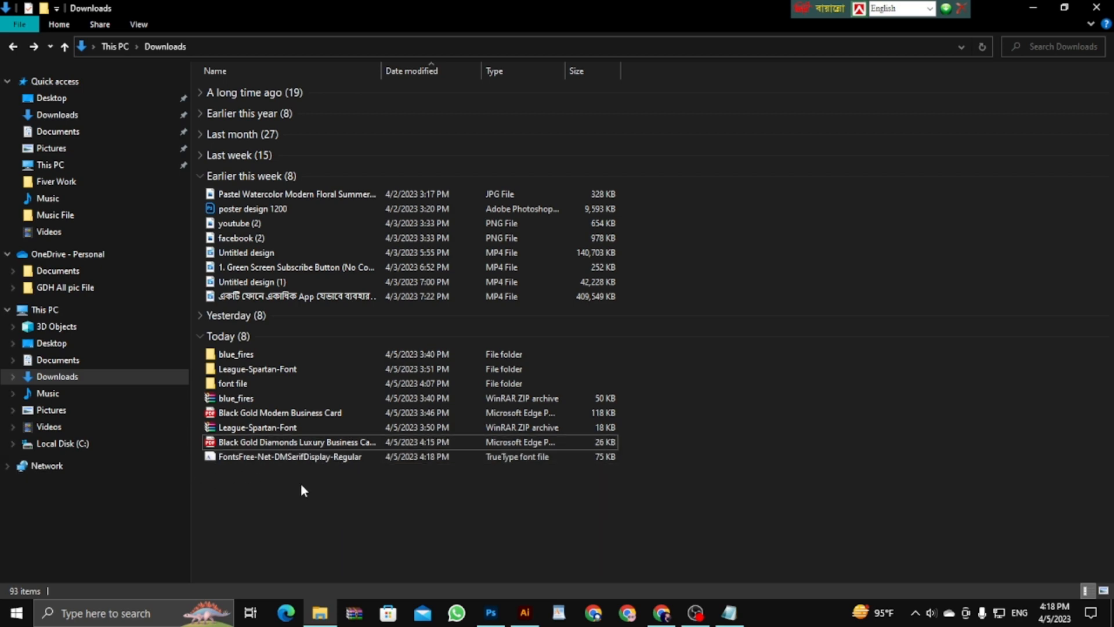
double_click(301, 460)
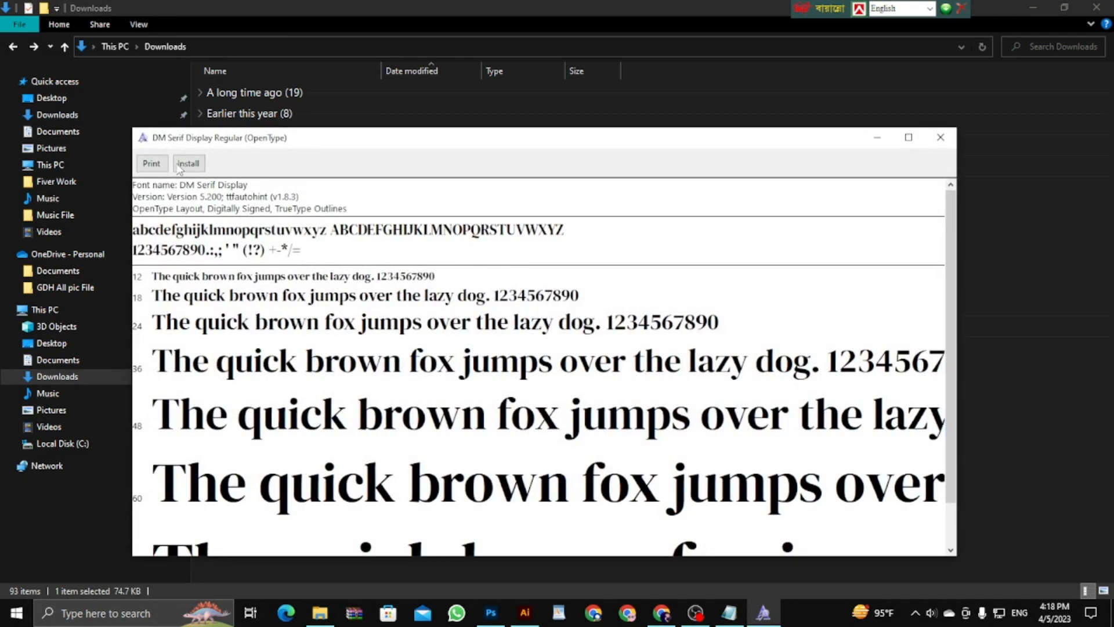
click(188, 163)
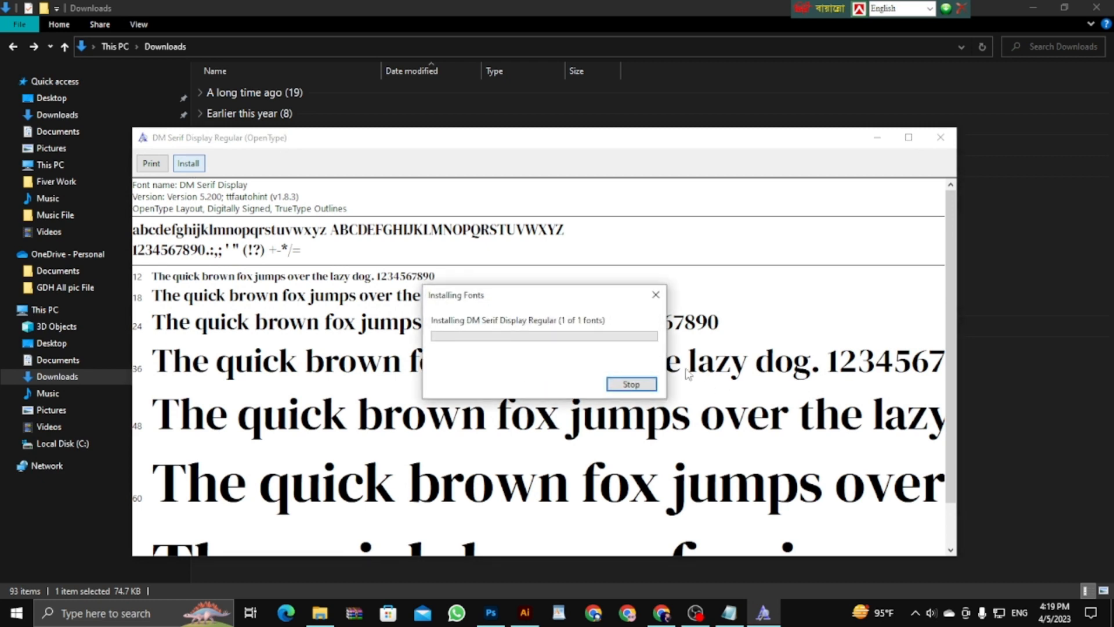
click(941, 137)
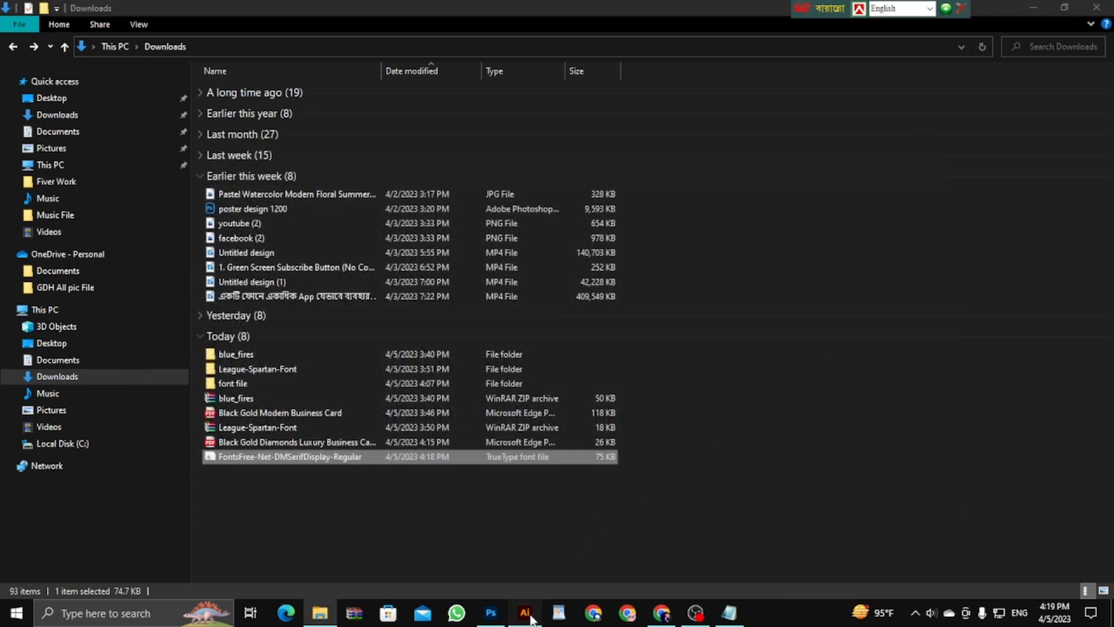
- Compare the card in Illustrator with the Canva original and select Illustrator's SALFORD & CO. text with the Lasso tool
click(529, 617)
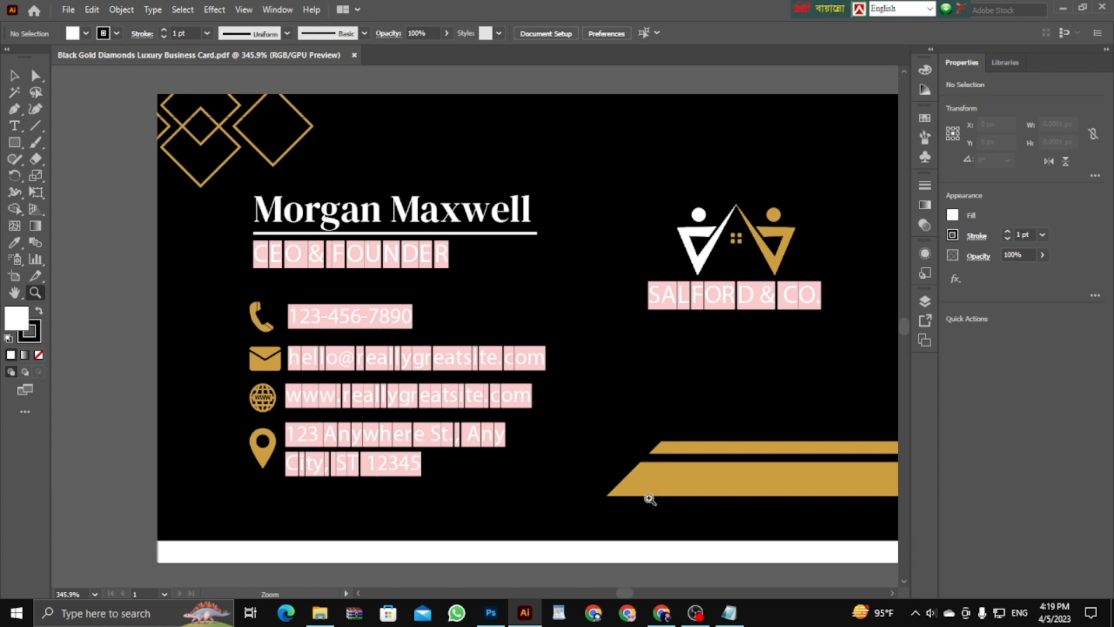
click(661, 613)
click(412, 10)
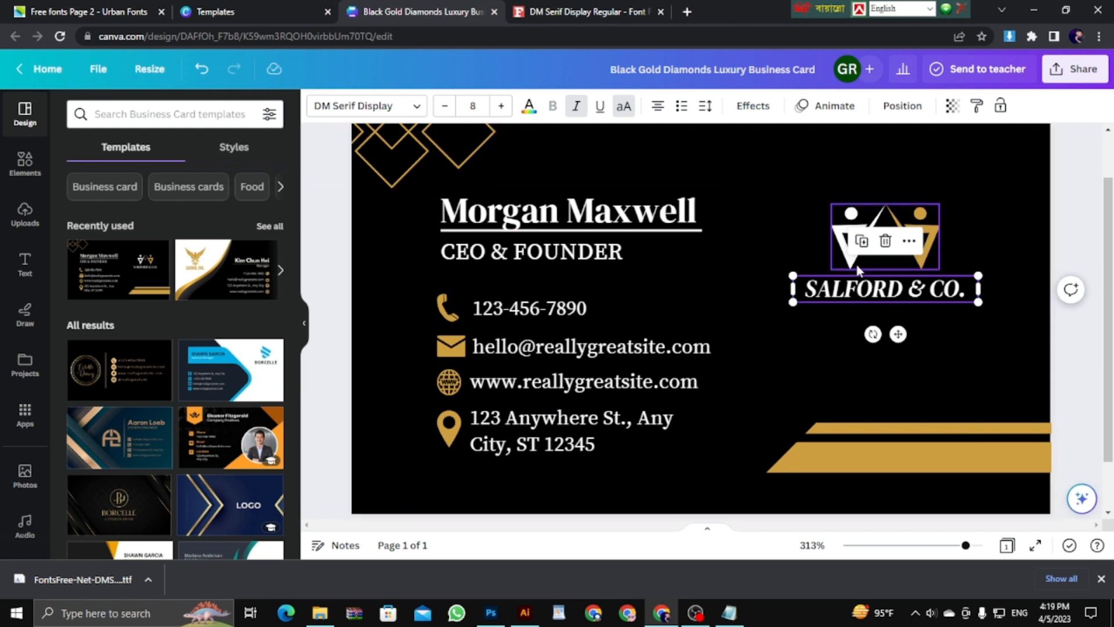
click(524, 612)
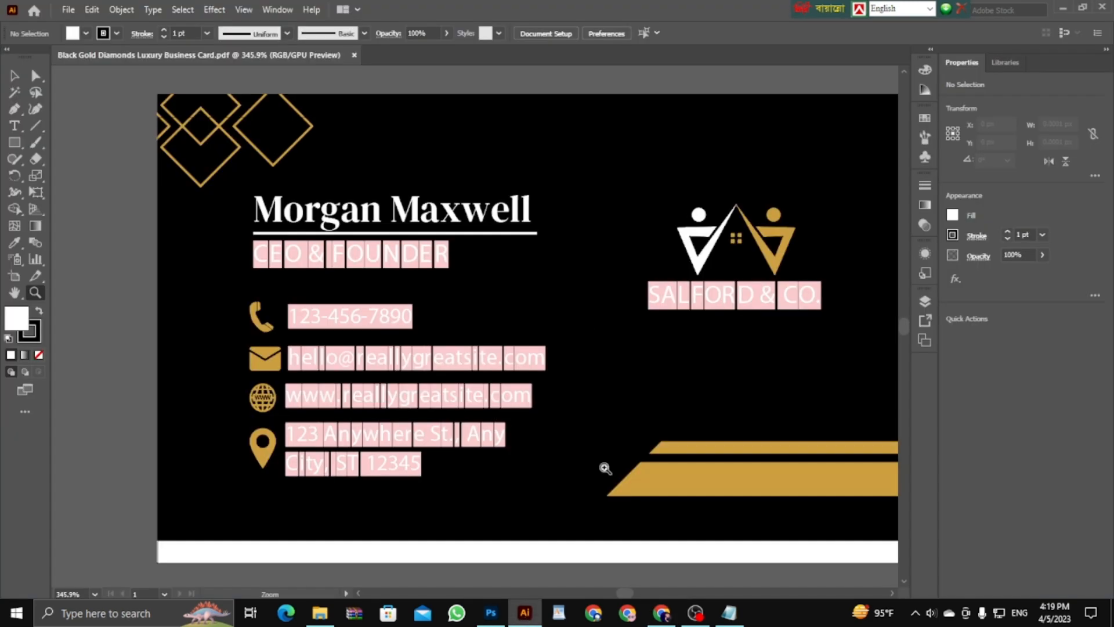
click(36, 95)
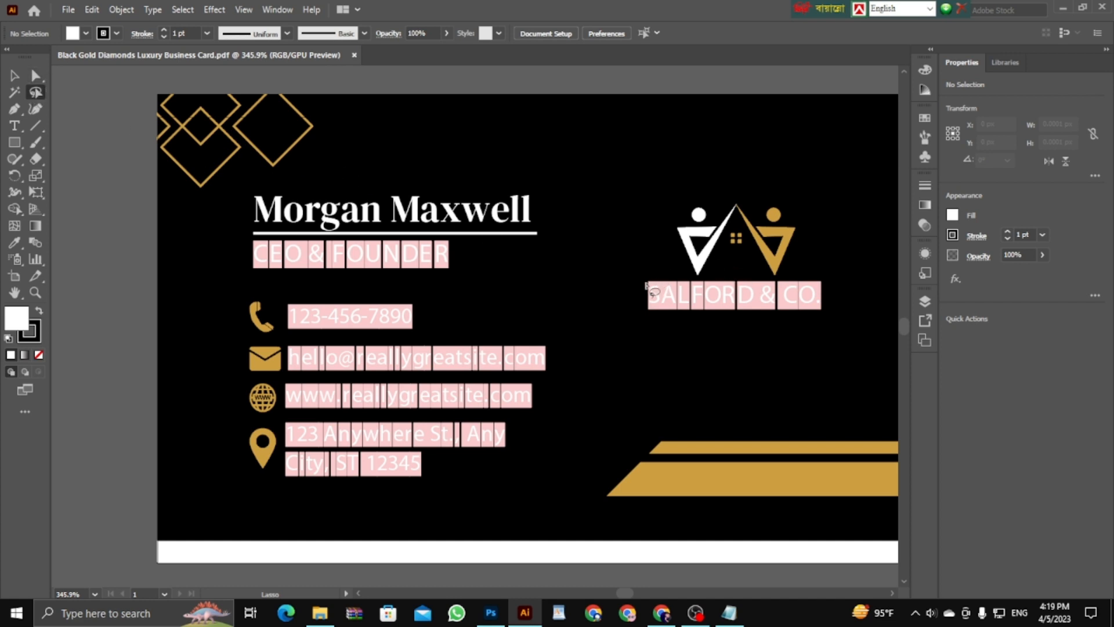
mouse_move(777, 285)
mouse_down()
mouse_move(822, 295)
mouse_move(731, 311)
mouse_move(650, 301)
mouse_move(648, 287)
mouse_move(757, 311)
mouse_up()
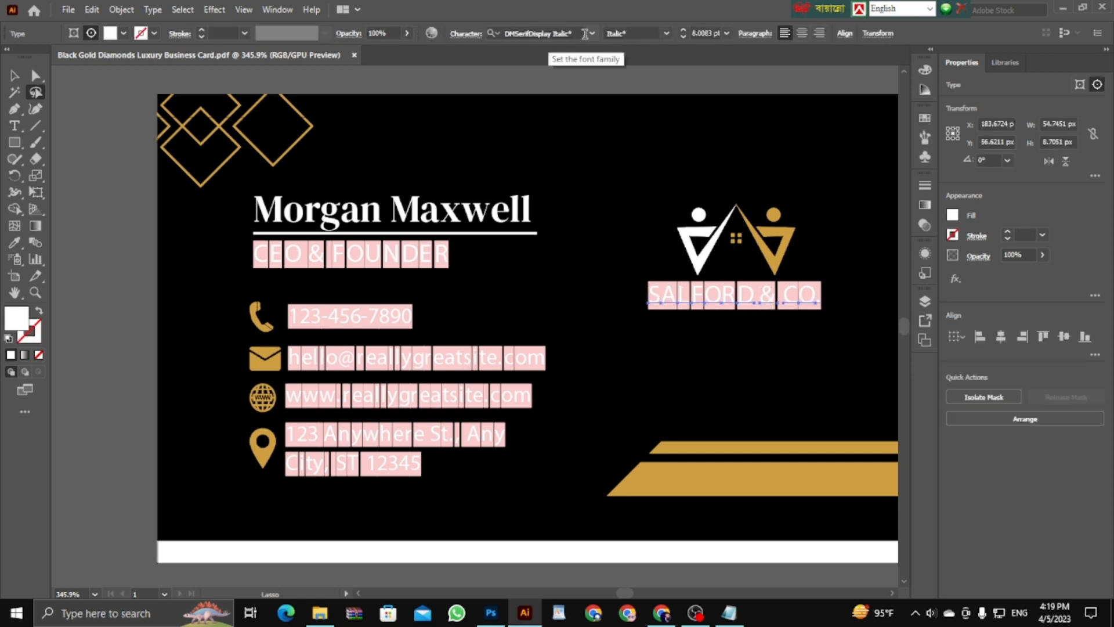
- Set the SALFORD & CO. text's font to DM Serif Display Regular in Illustrator and compare it with the Canva design
click(578, 33)
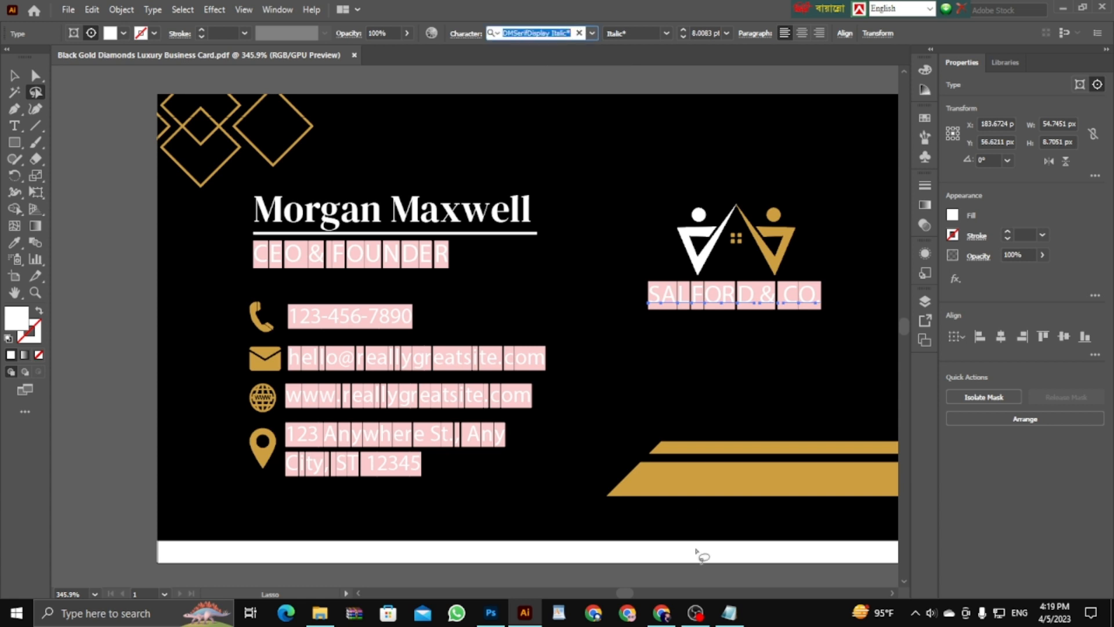
click(730, 612)
click(516, 195)
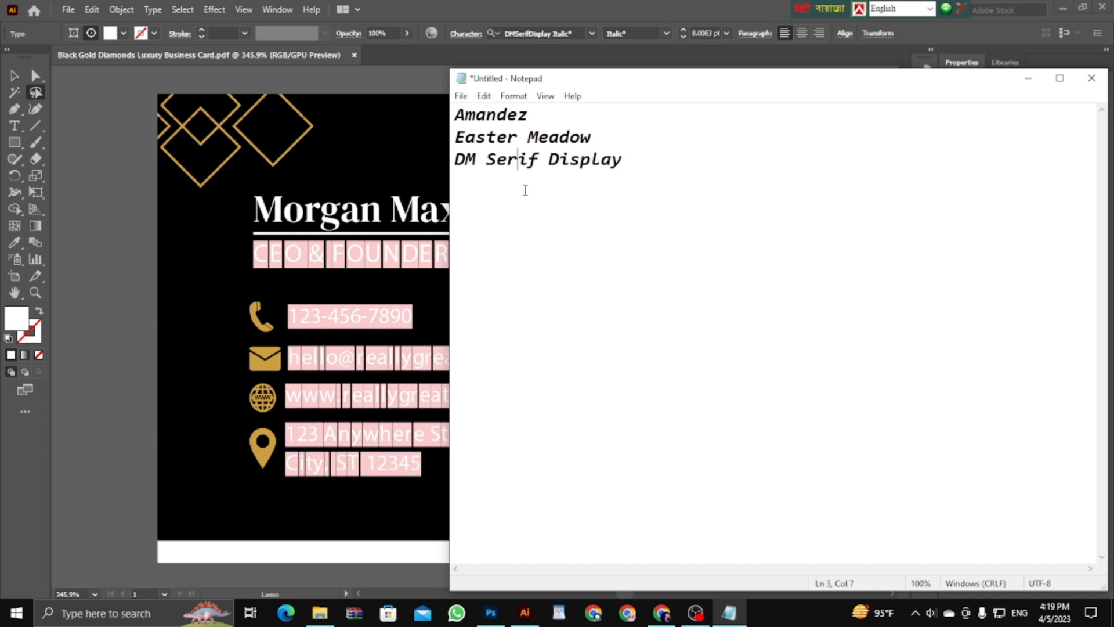
click(524, 612)
text(DM Serif Display)
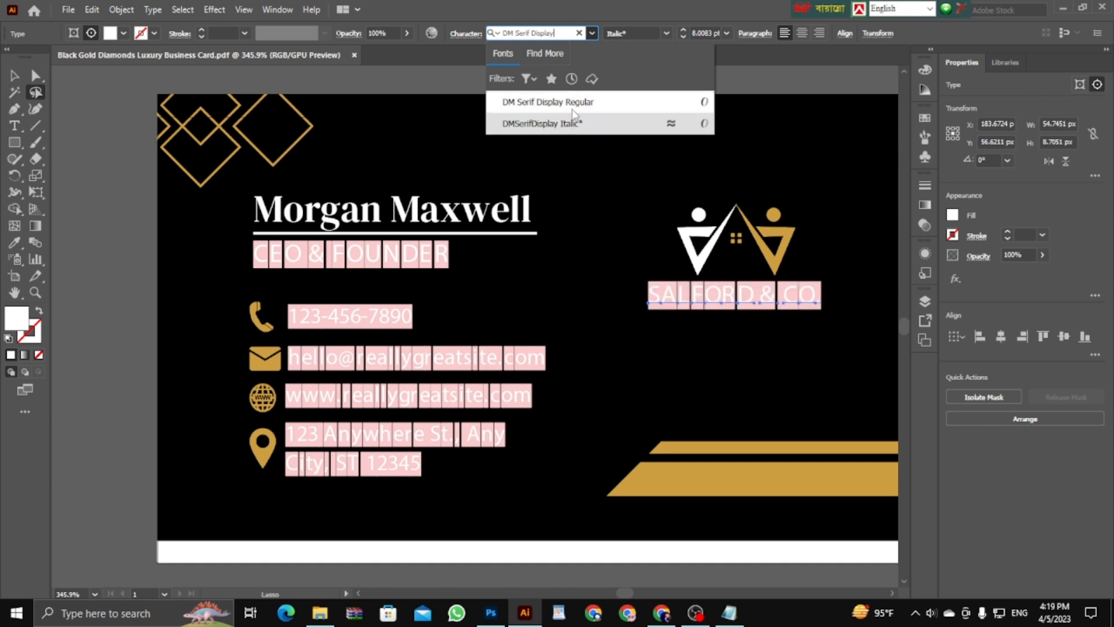
click(573, 102)
click(626, 232)
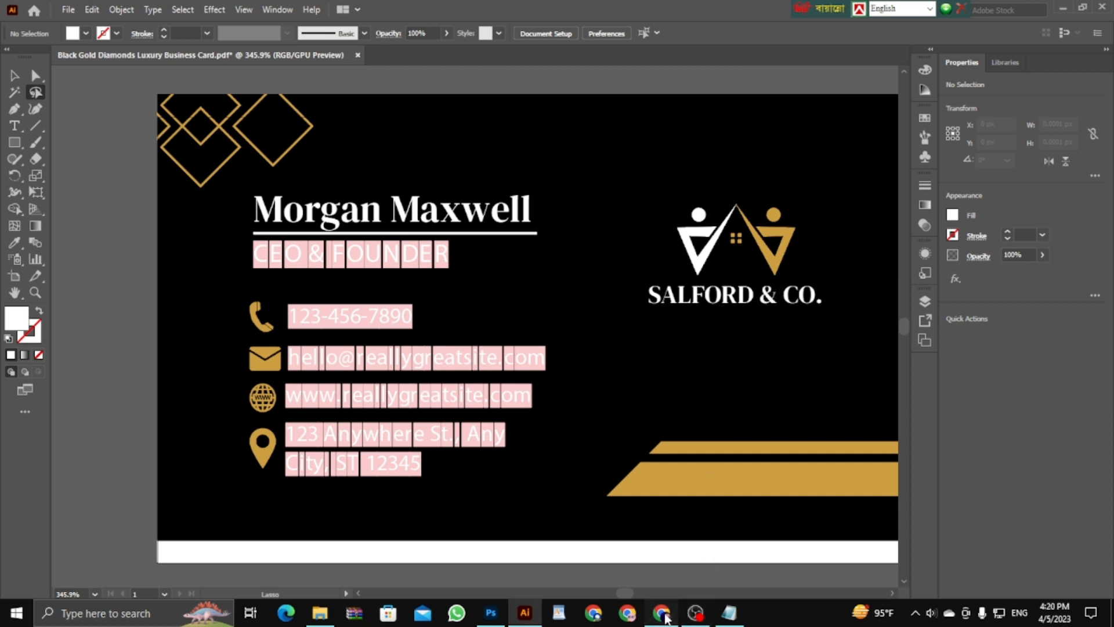
click(663, 613)
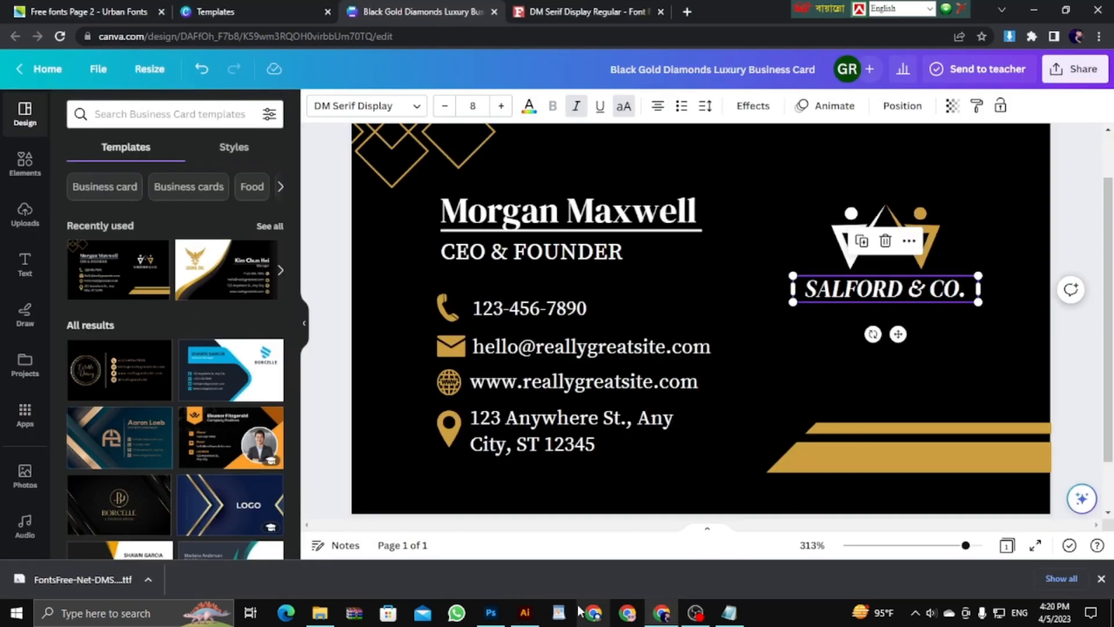
click(525, 612)
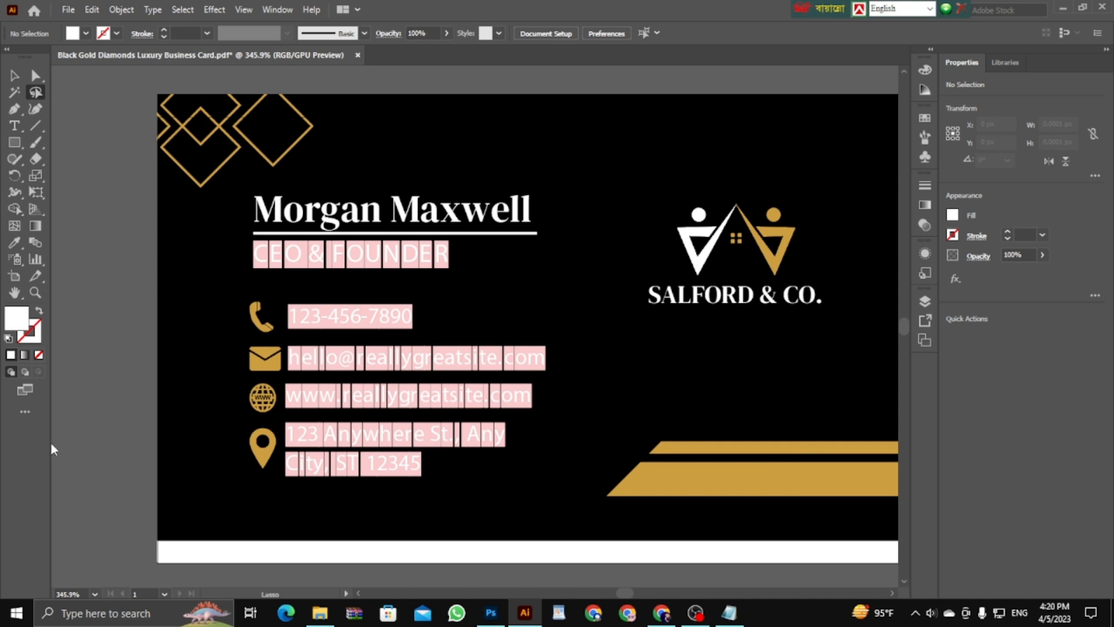
- Check the CEO & FOUNDER text's font in Canva, add "Source Serif pro" to the Notepad font list and copy that name
click(651, 615)
click(521, 254)
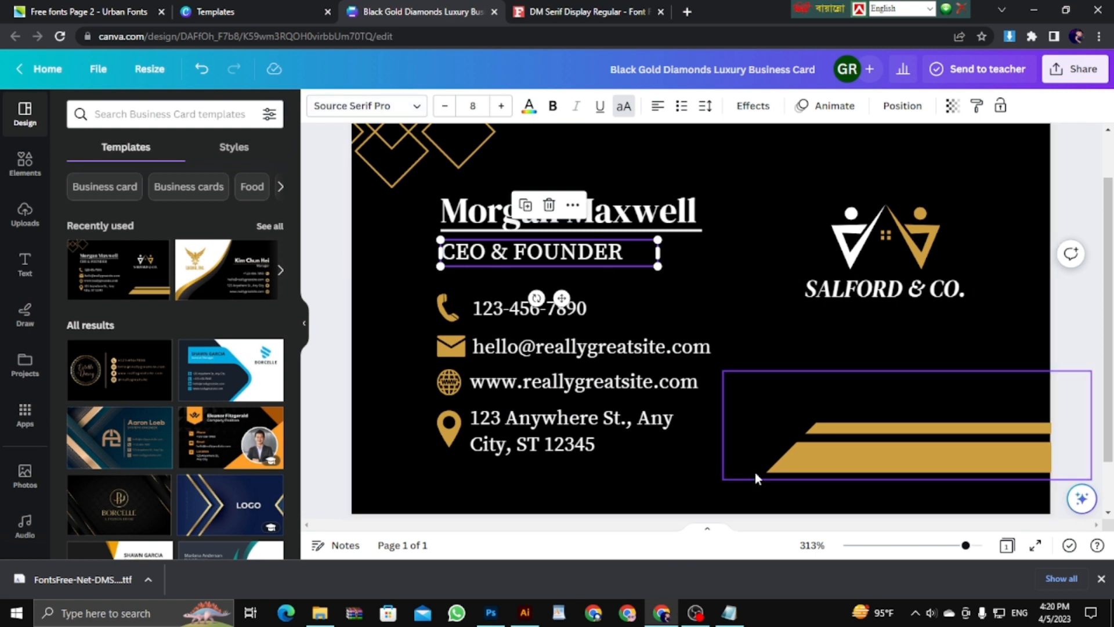
click(726, 616)
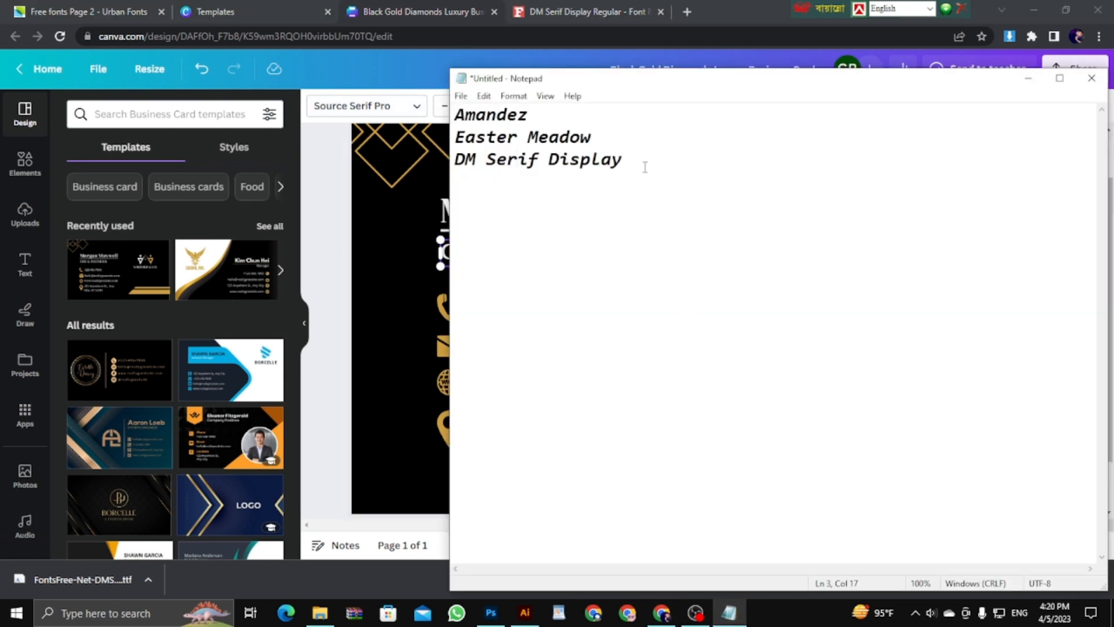
text(Source Serif pro)
drag(661, 175, 453, 186)
key(ctrl+c)
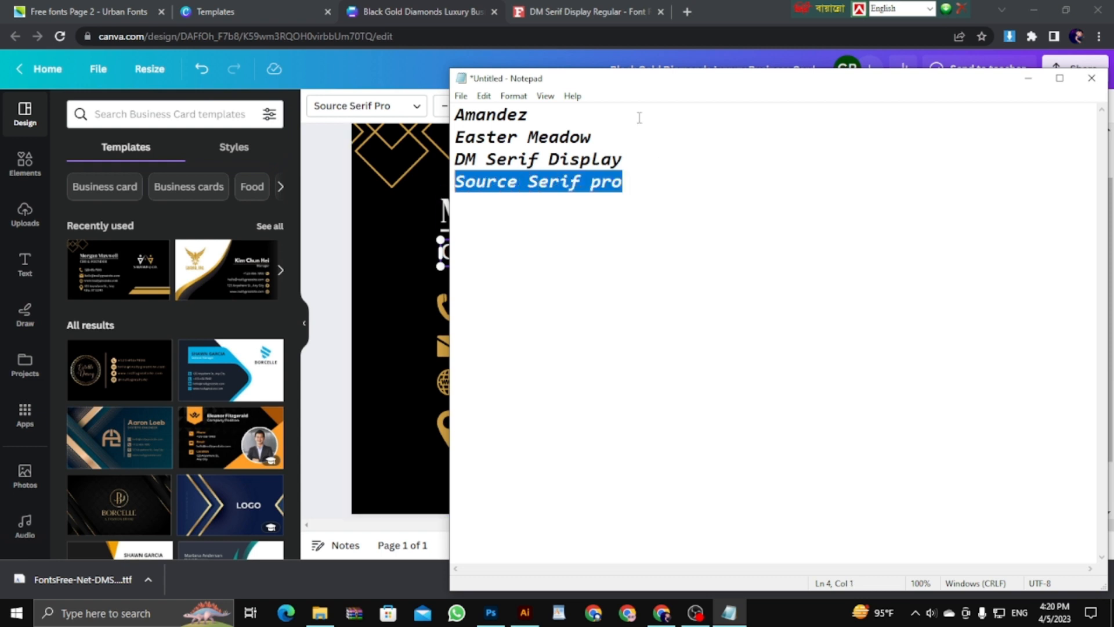
- Close the DM Serif Display page in Chrome and search Google for "source serif pro free download" in a new tab
click(660, 11)
key(ctrl+t)
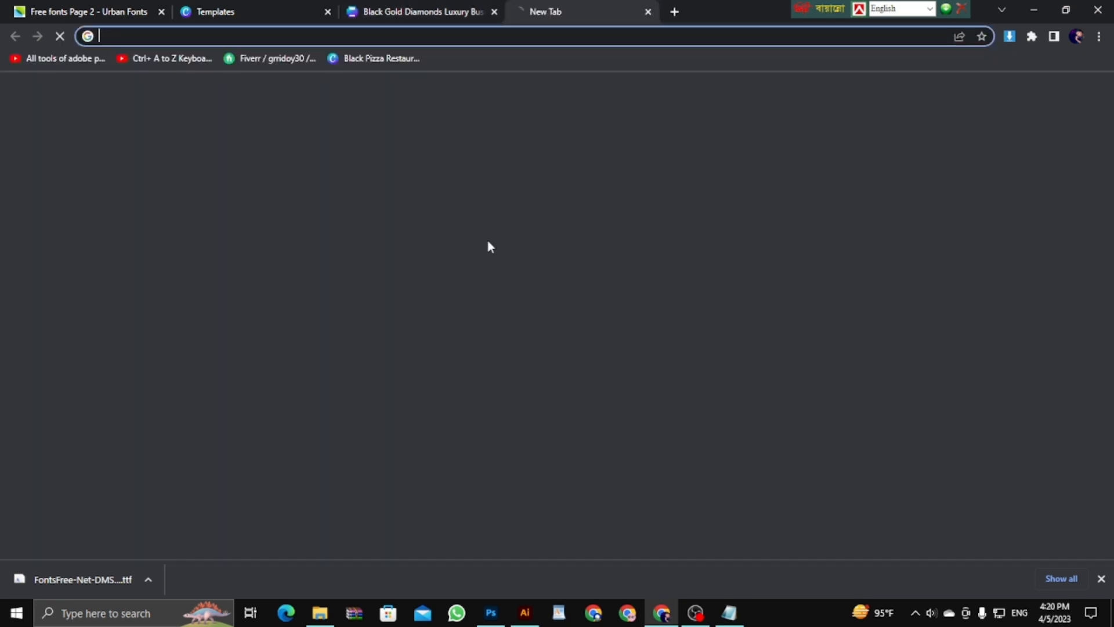
click(471, 296)
key(ctrl+v)
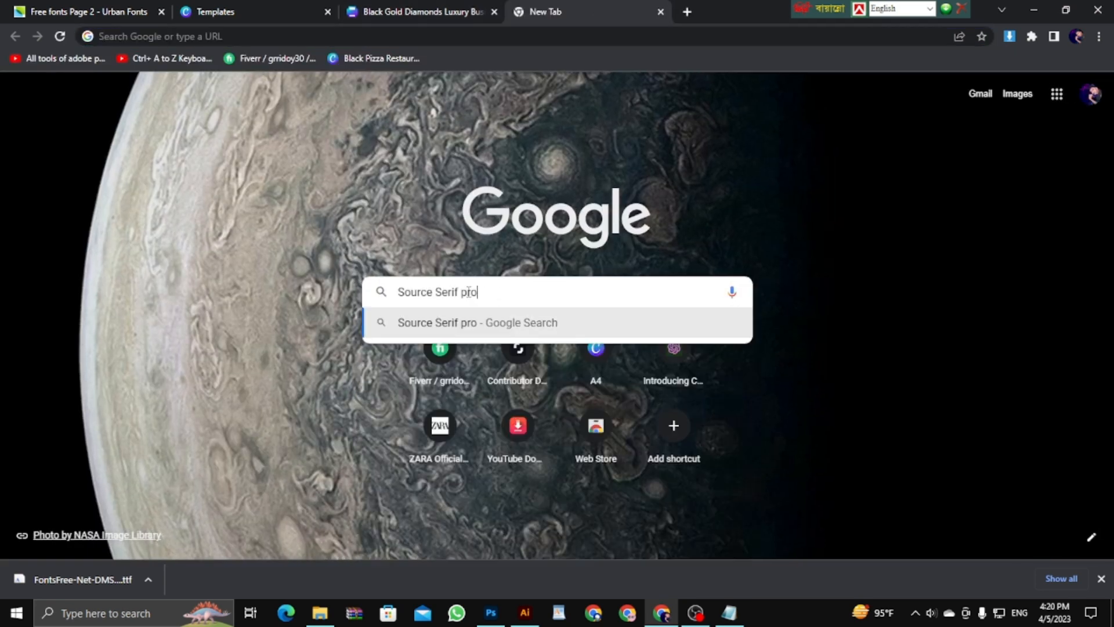
text(free)
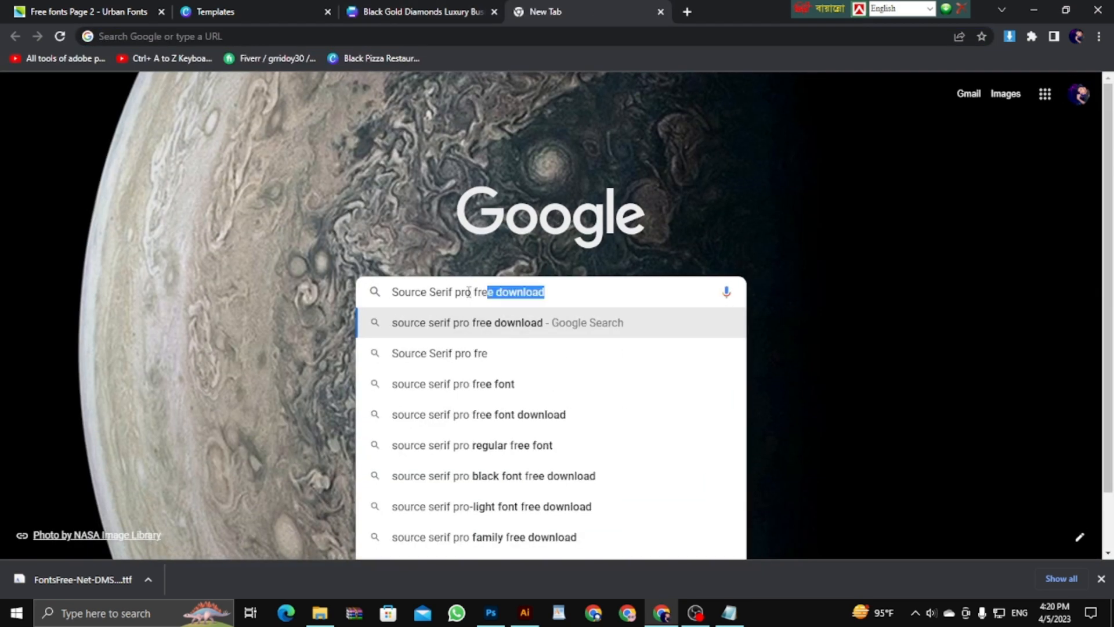
click(492, 323)
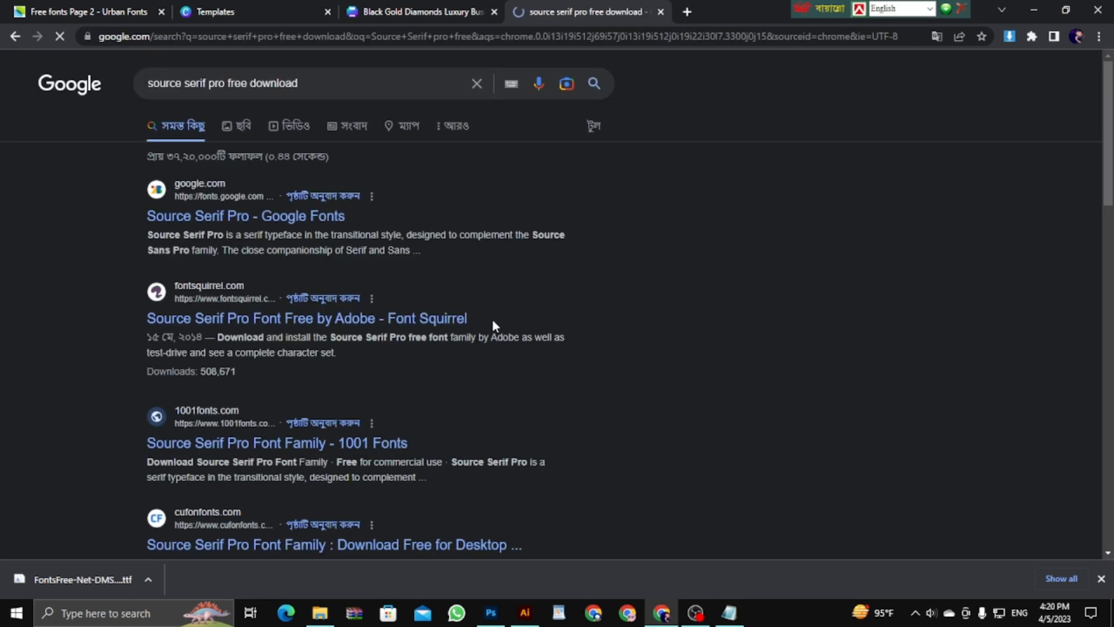
- Look through the search results, dismiss the downloads bar and open the cufonfonts.com Source Serif Pro Font Family page
scroll(371, 395, down, 6)
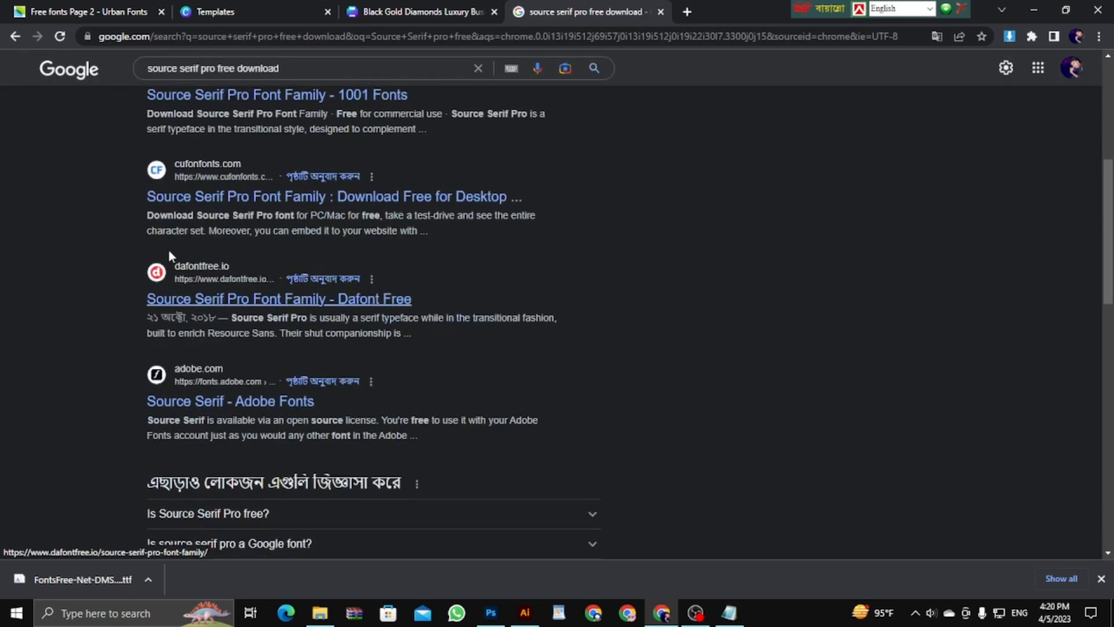
scroll(533, 383, up, 2)
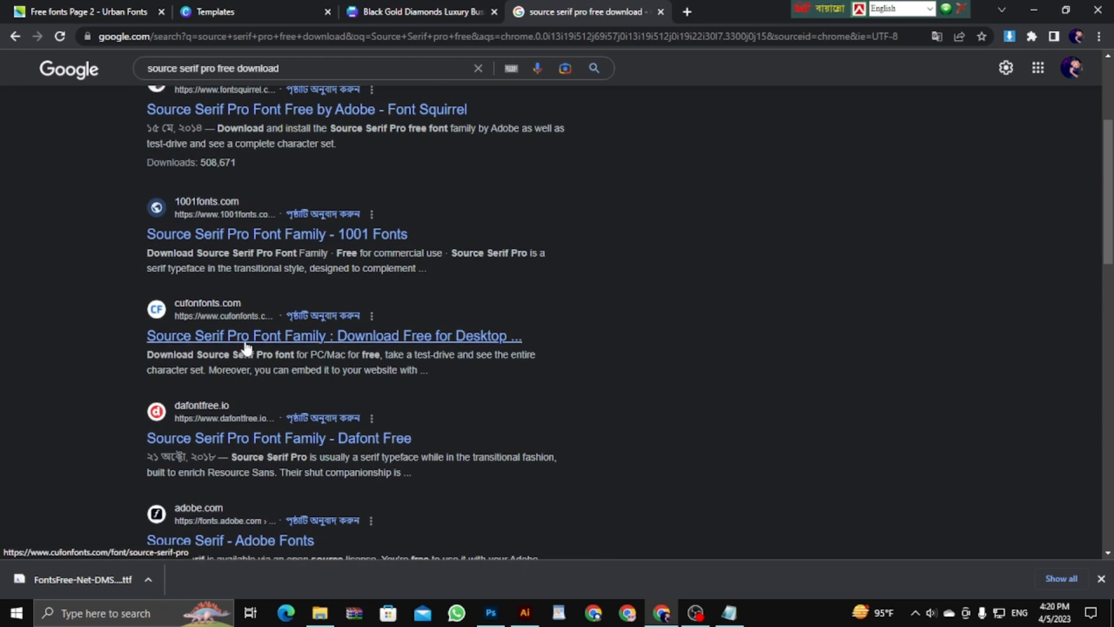
scroll(245, 347, up, 4)
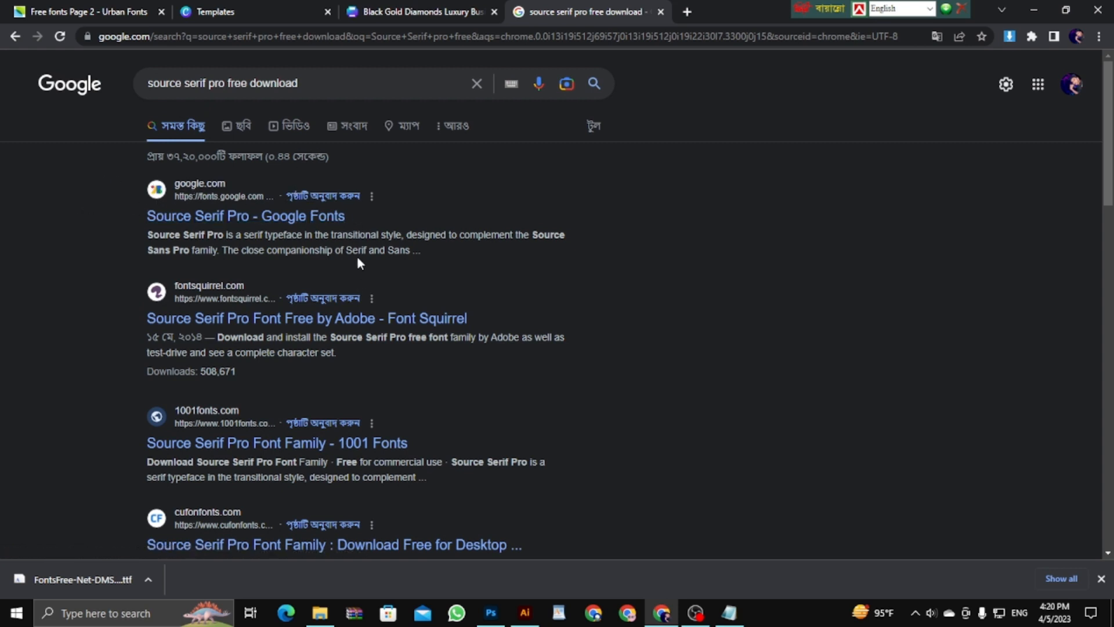
scroll(234, 143, down, 1)
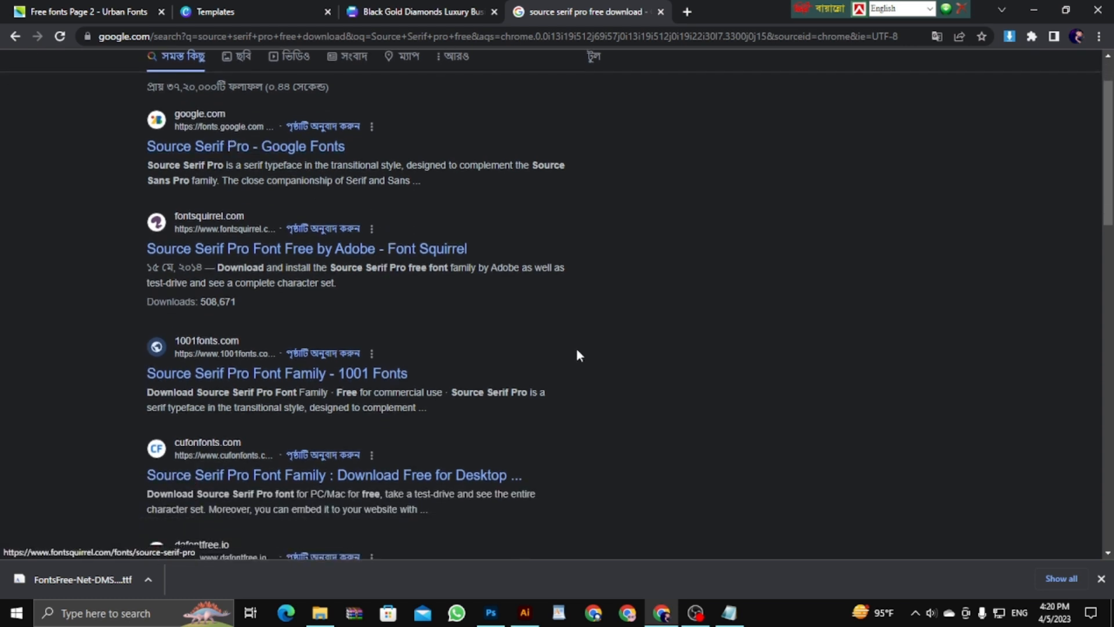
click(1102, 578)
scroll(458, 336, down, 2)
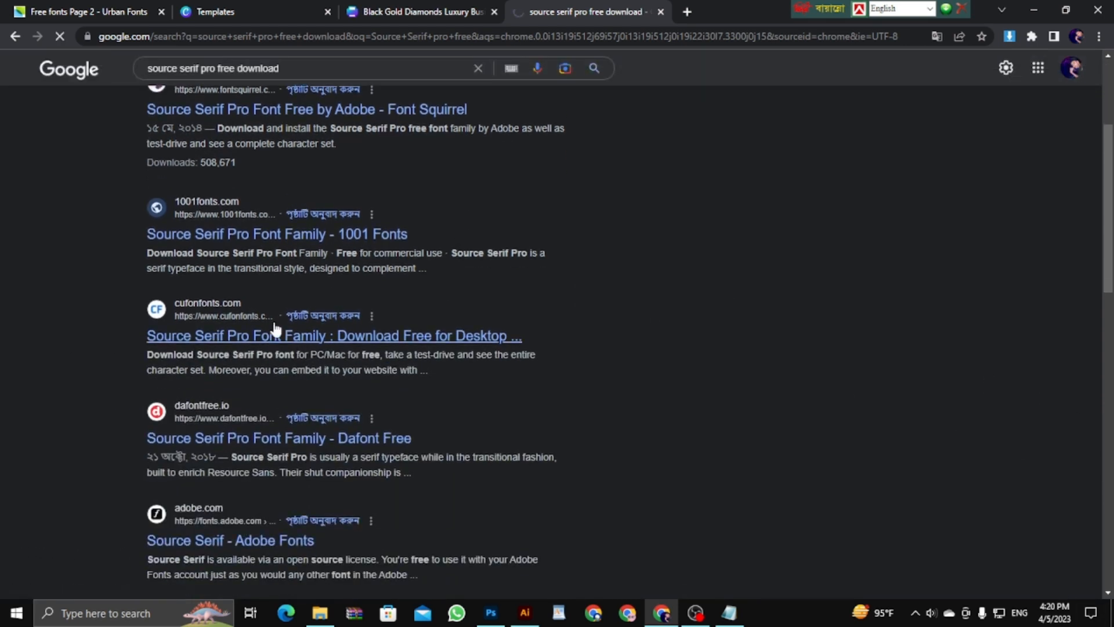
click(149, 336)
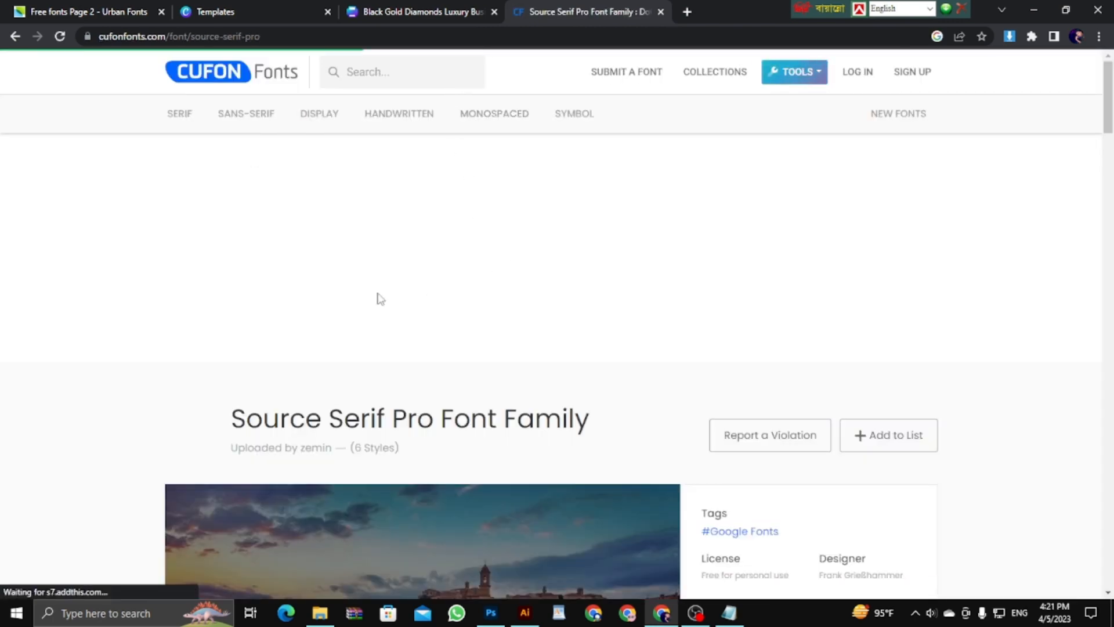
- Download the Source Serif Pro font for PC/Mac from the cufonfonts.com page and dismiss the advertisement
scroll(376, 296, down, 3)
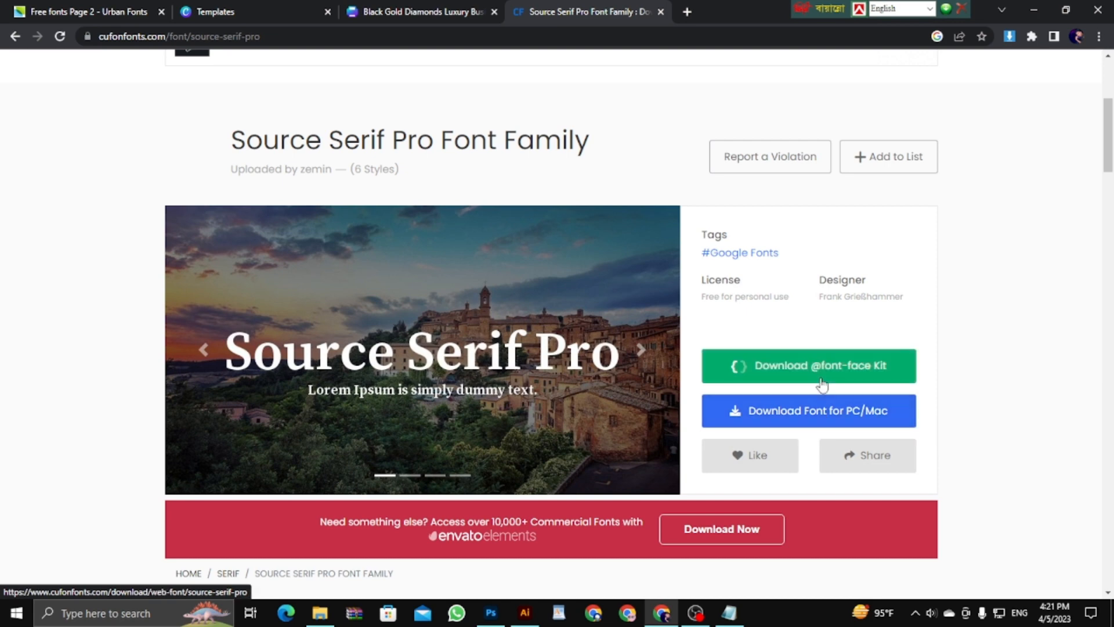
scroll(867, 318, down, 1)
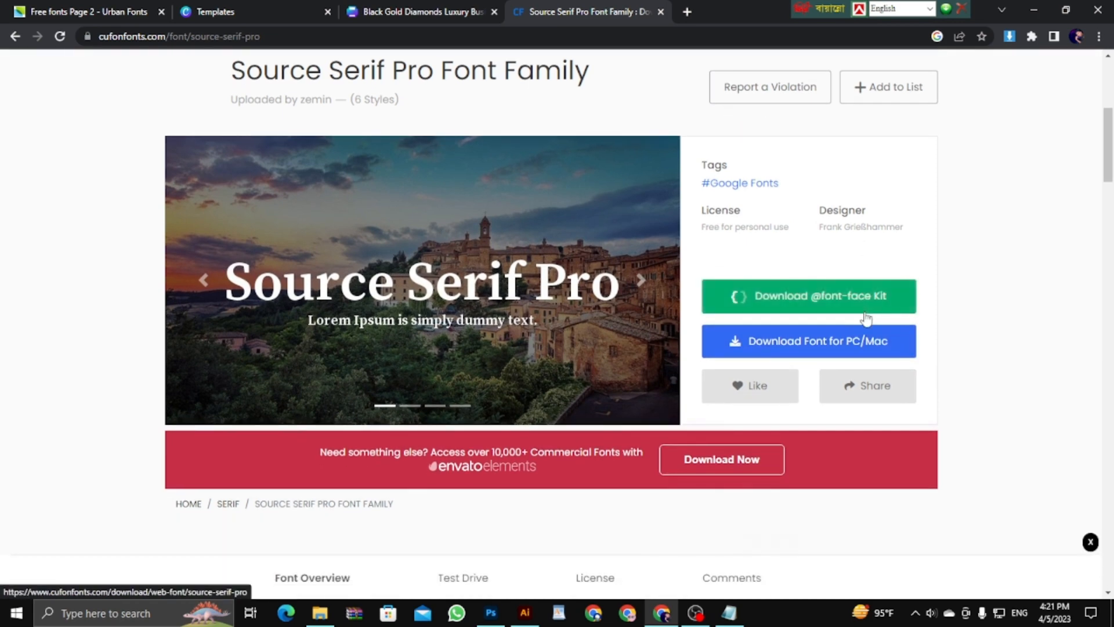
click(766, 348)
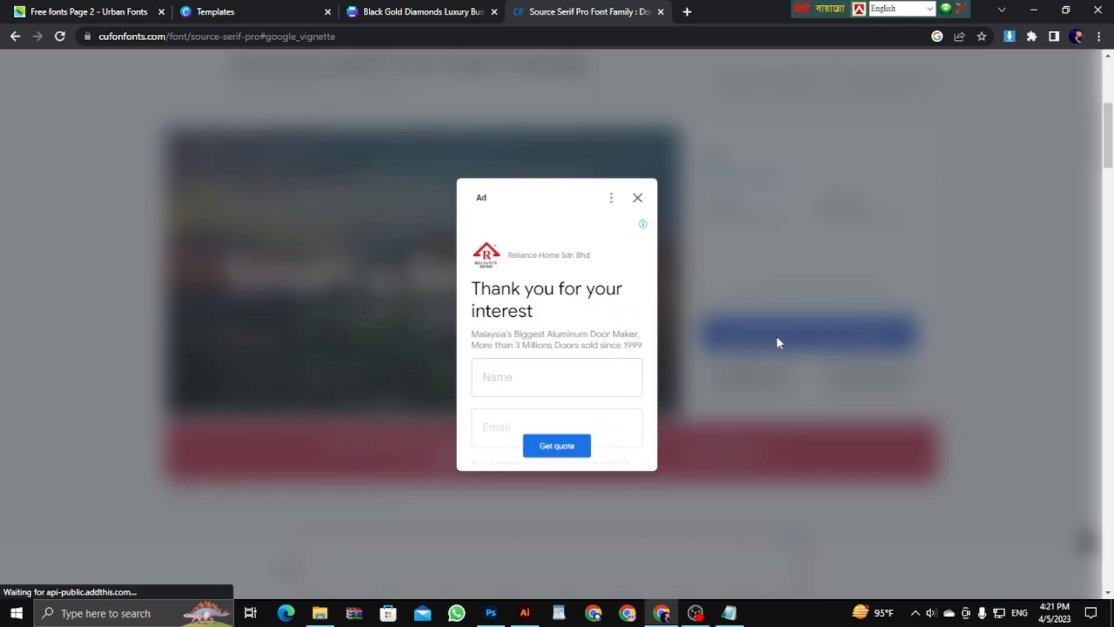
click(637, 198)
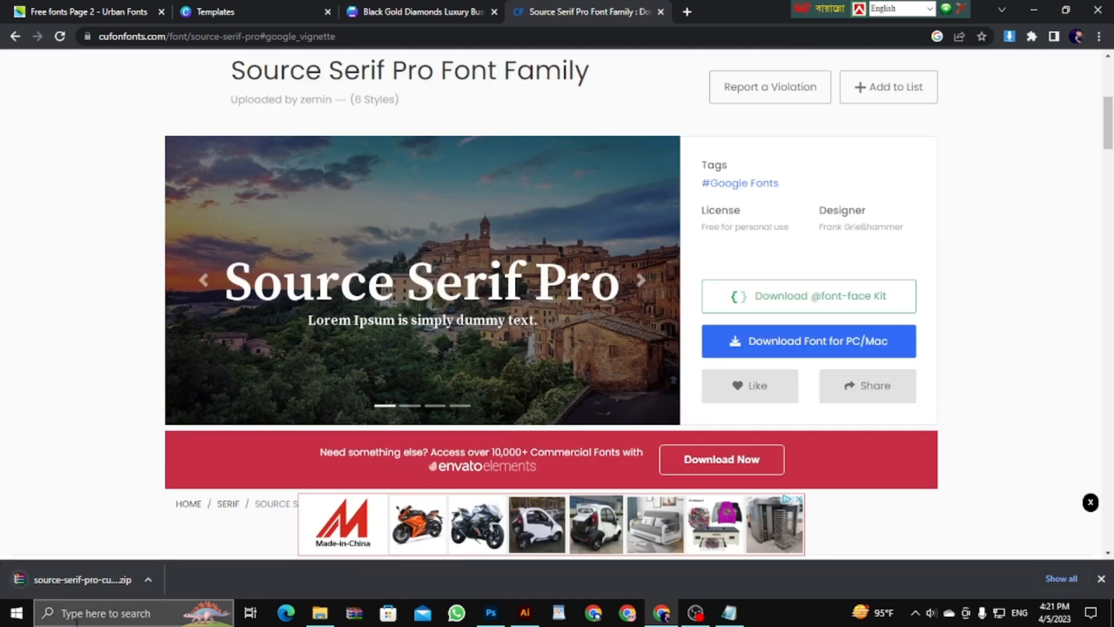
- Extract the source-serif-pro-cufonfonts archive in File Explorer's Downloads folder and open the extracted folder
click(314, 620)
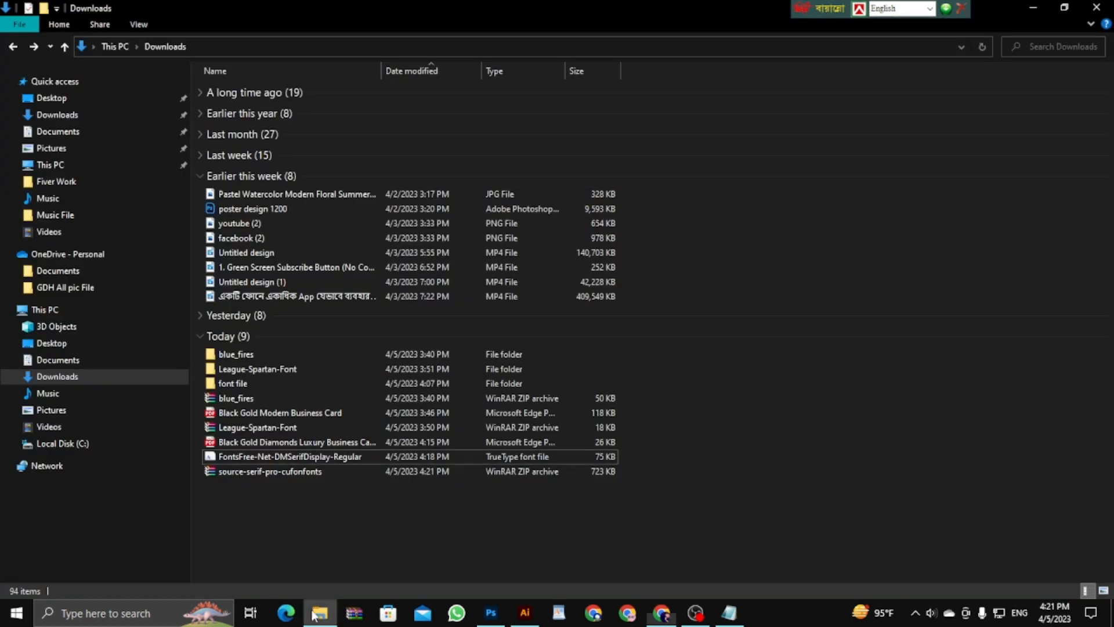
click(256, 474)
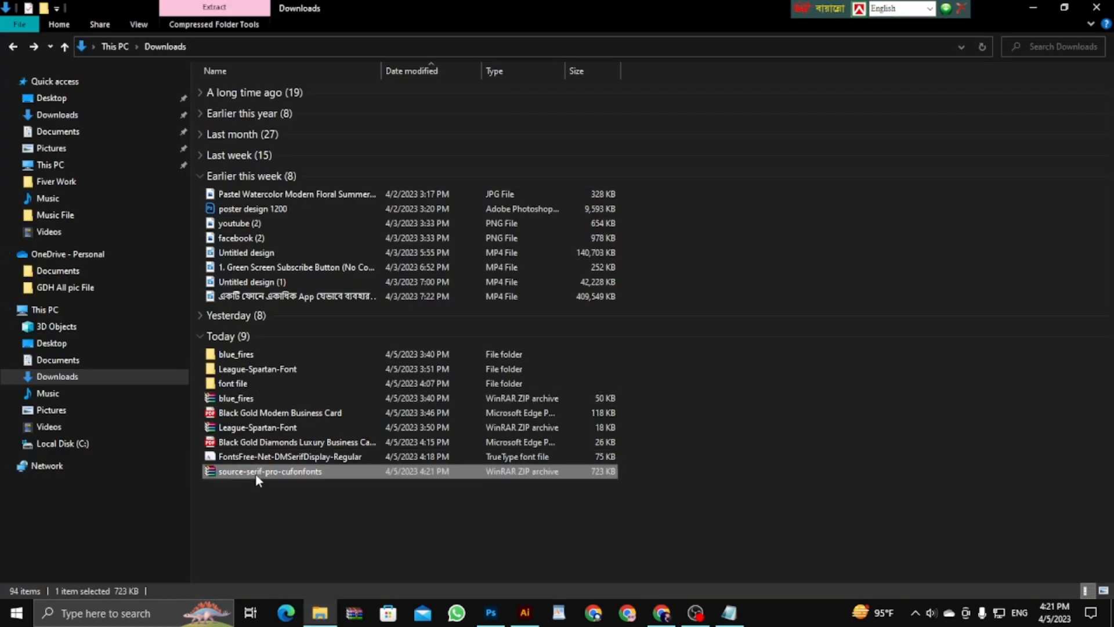
right_click(257, 481)
click(305, 224)
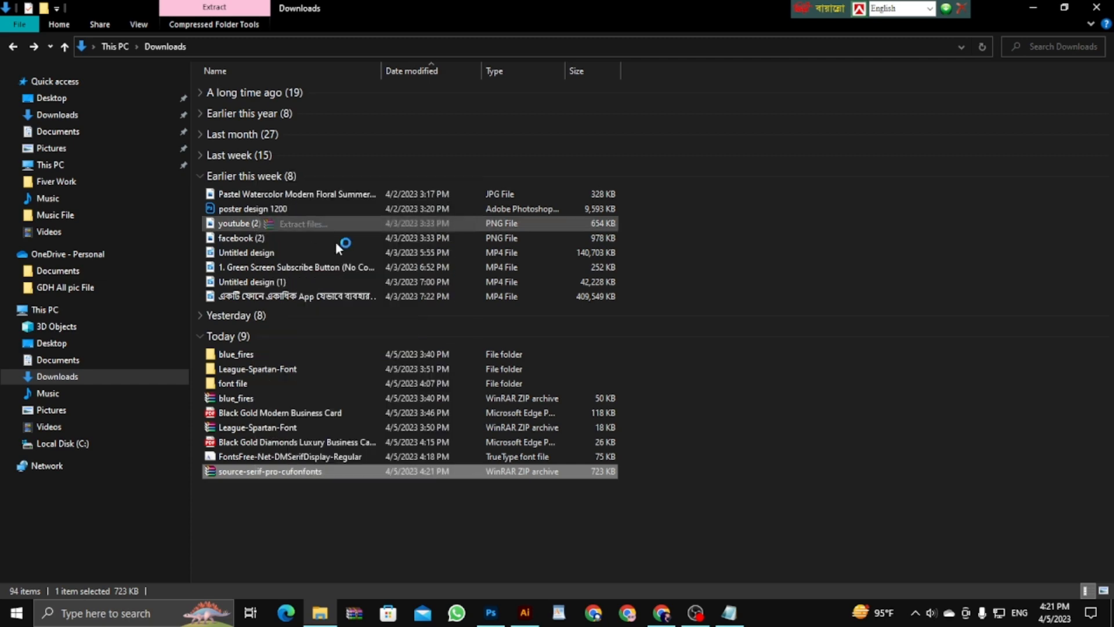
click(596, 451)
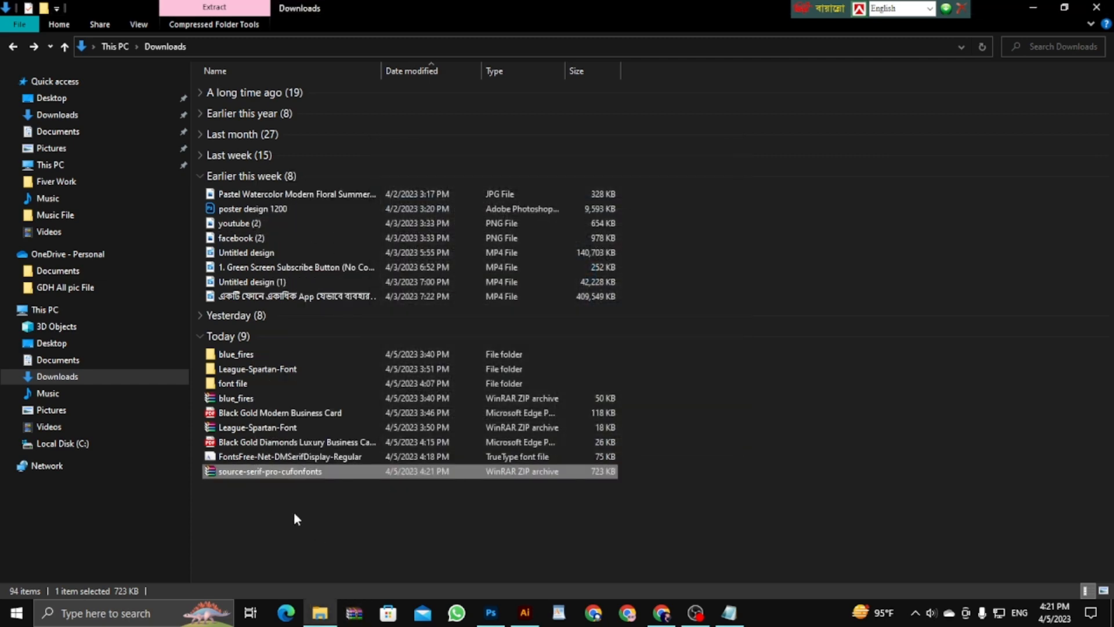
click(259, 496)
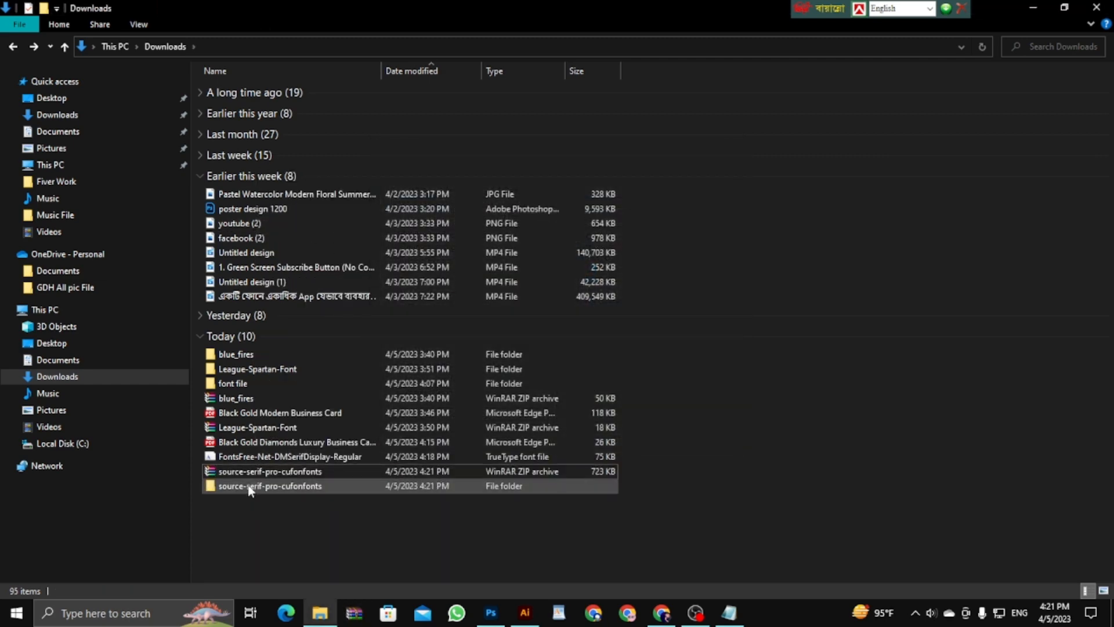
double_click(250, 489)
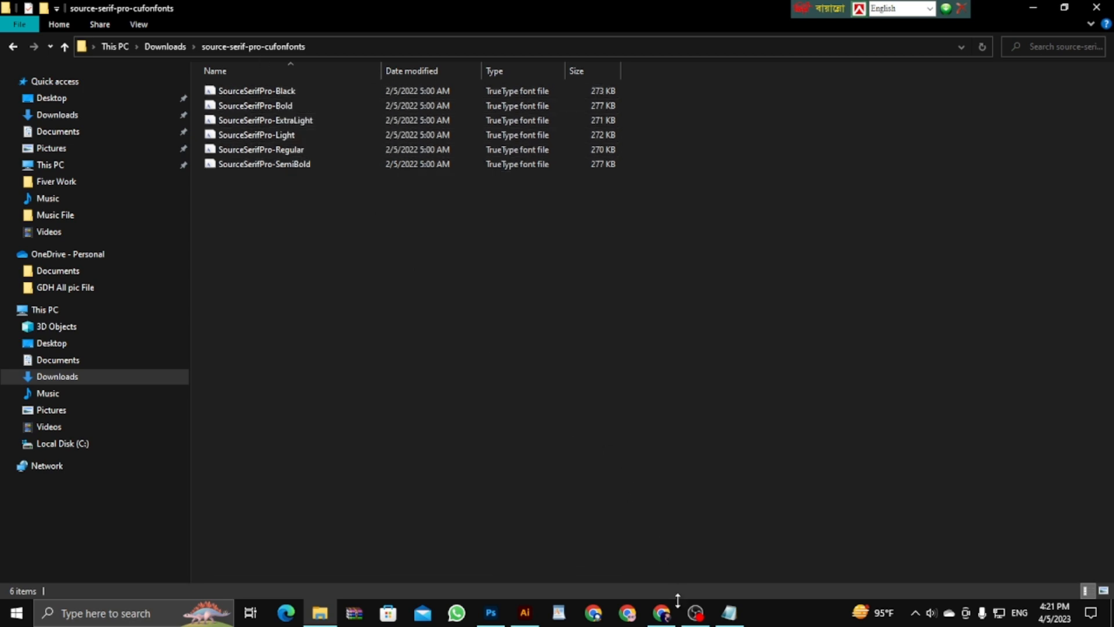
- Check the CEO & FOUNDER text's font in Canva's font list, then return to the extracted Source Serif Pro folder
click(662, 612)
click(412, 11)
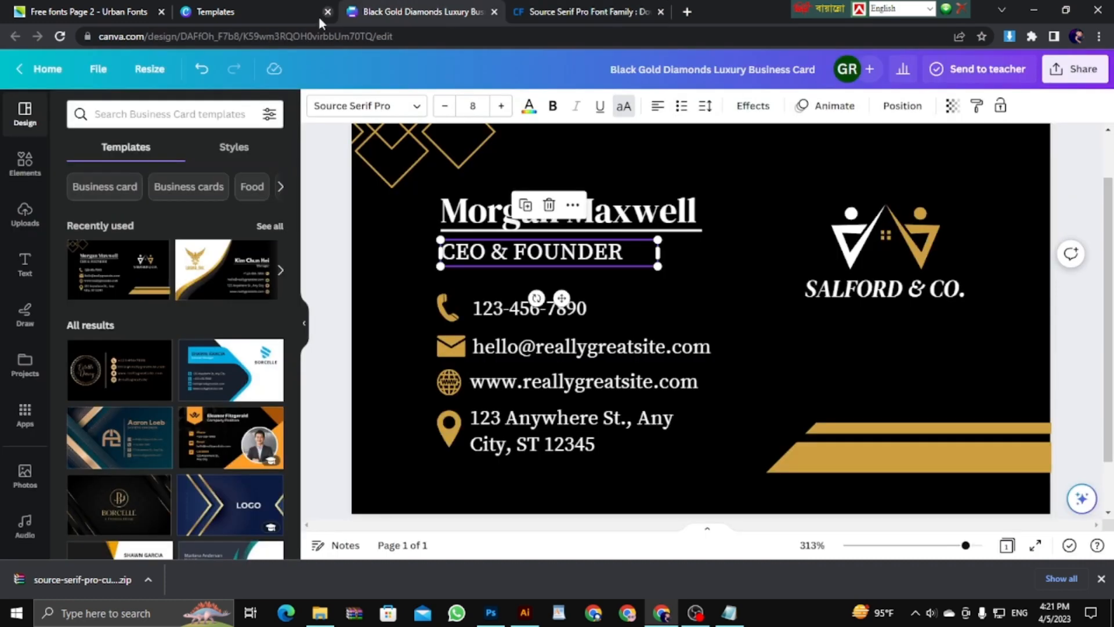
click(416, 110)
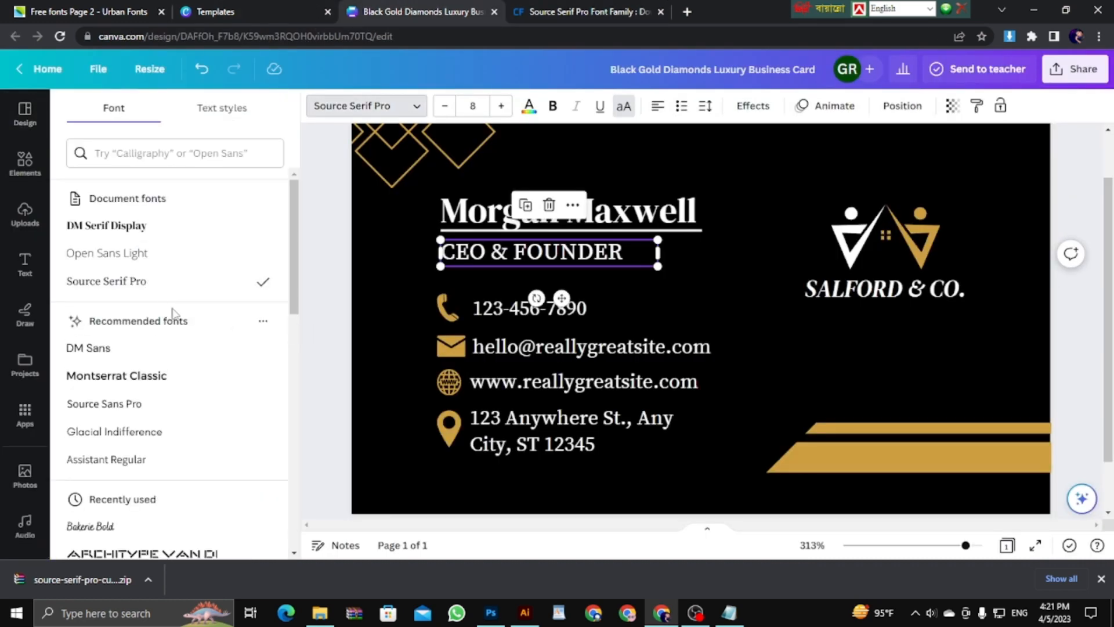
click(730, 612)
click(330, 613)
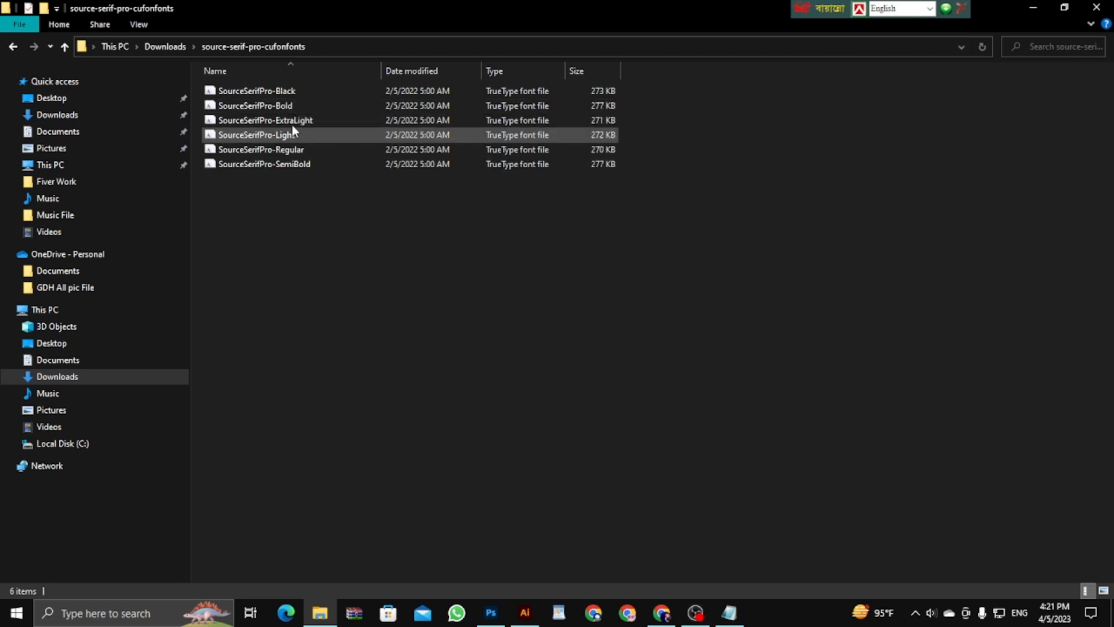
- Preview the Source Serif Pro font files, including Black and Bold, and compare their weights with the Canva card's text
double_click(281, 91)
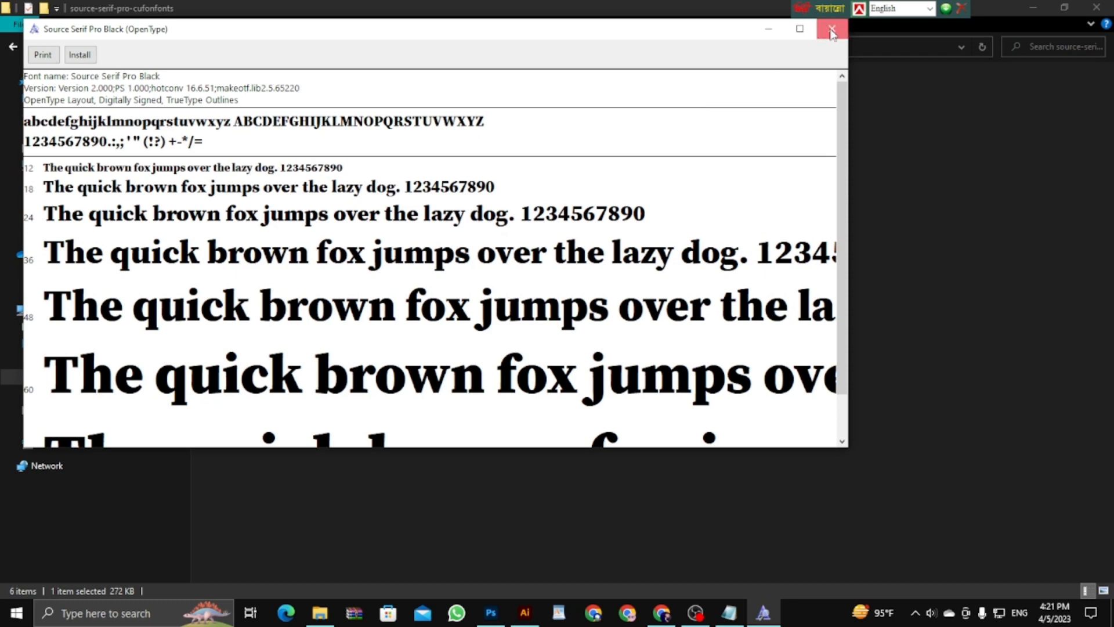
click(831, 28)
double_click(246, 105)
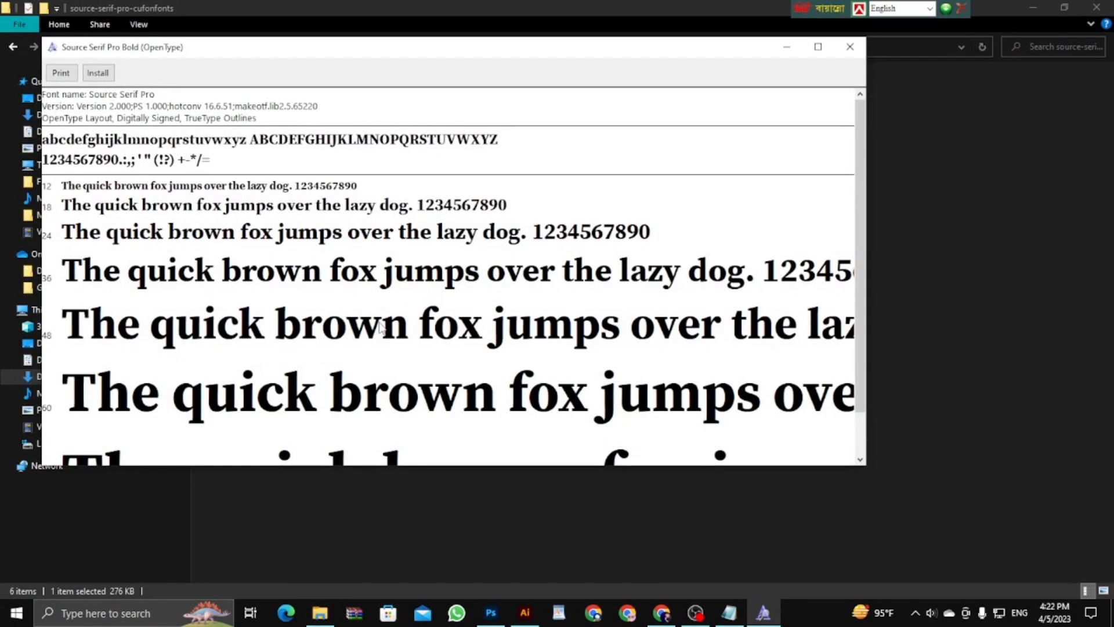
click(661, 613)
click(662, 614)
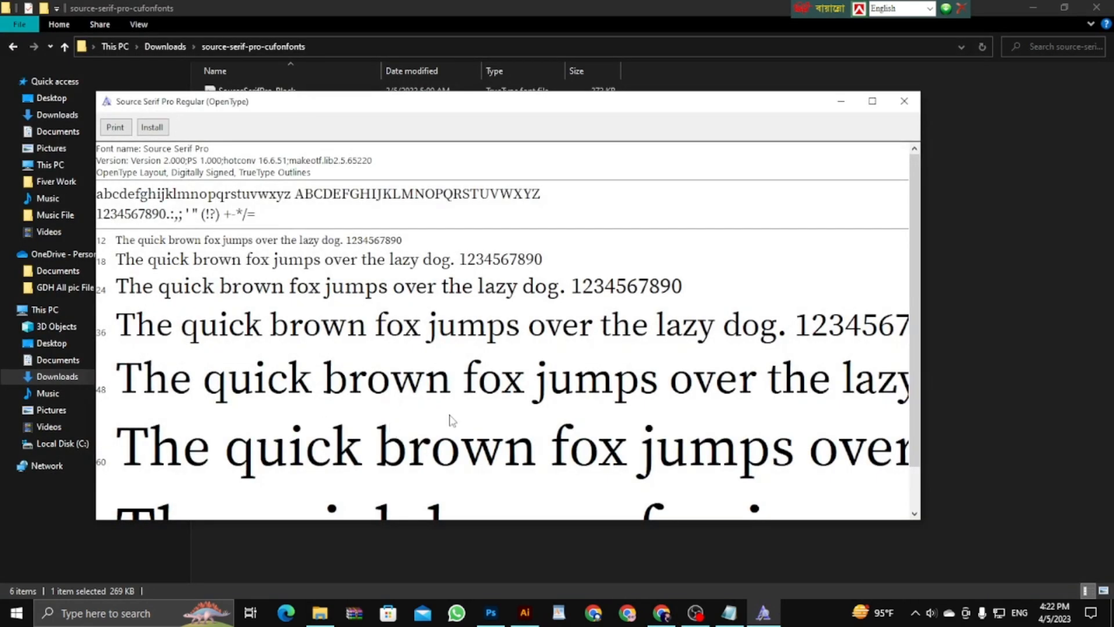
- Compare the Source Serif Pro Regular preview with Canva's CEO & FOUNDER text and install the Regular font
click(661, 613)
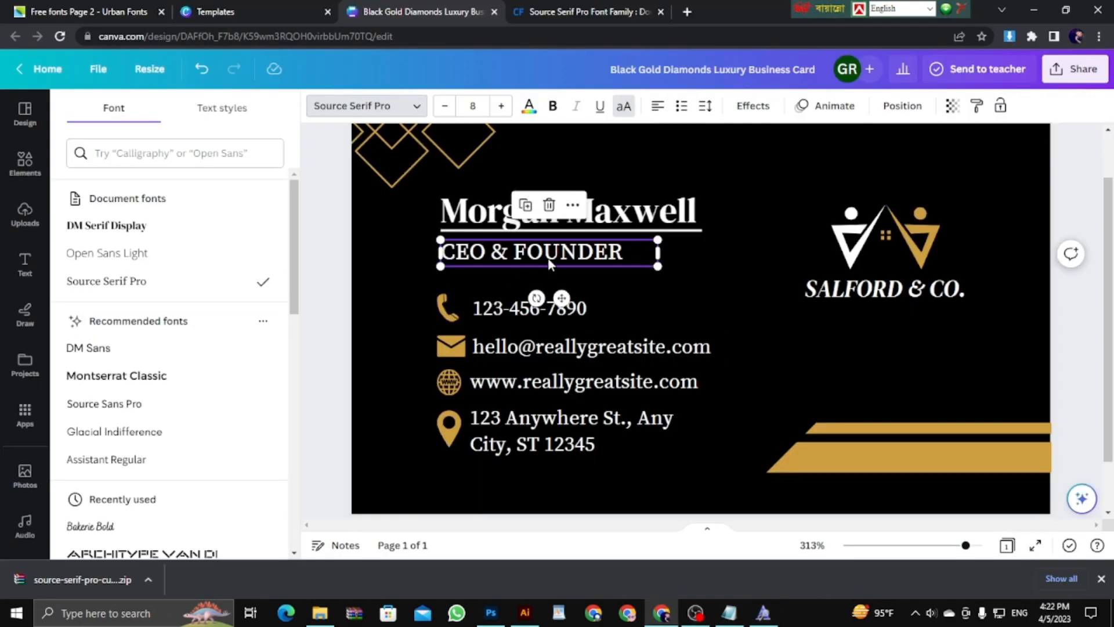
click(763, 613)
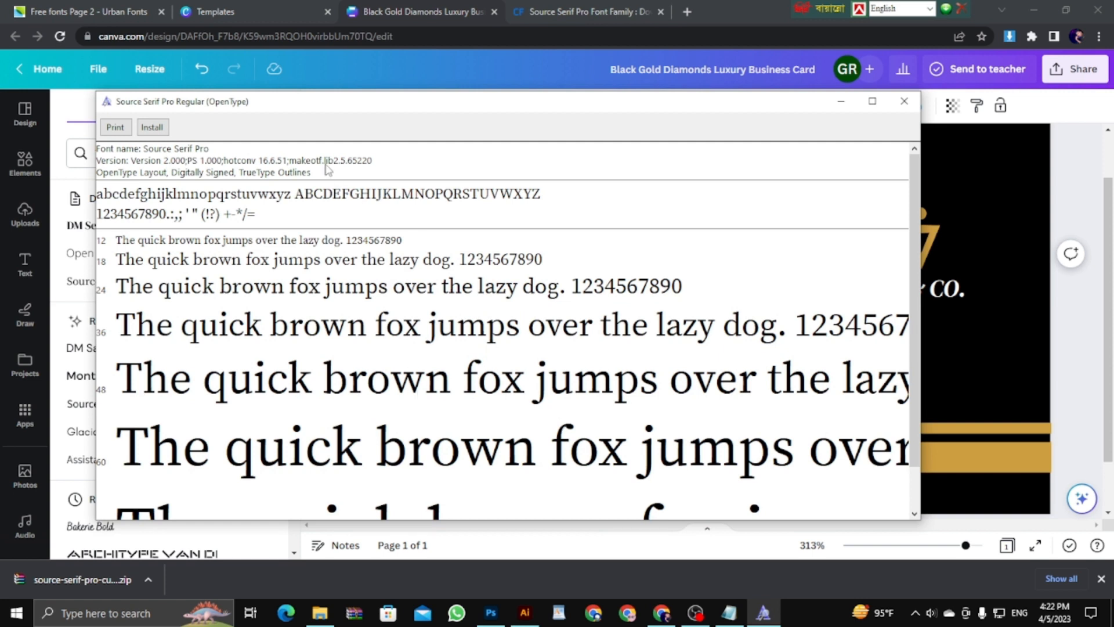
click(152, 128)
- Switch to Illustrator and select the card's phone, e-mail and website lines with the Lasso tool to check their font
click(532, 612)
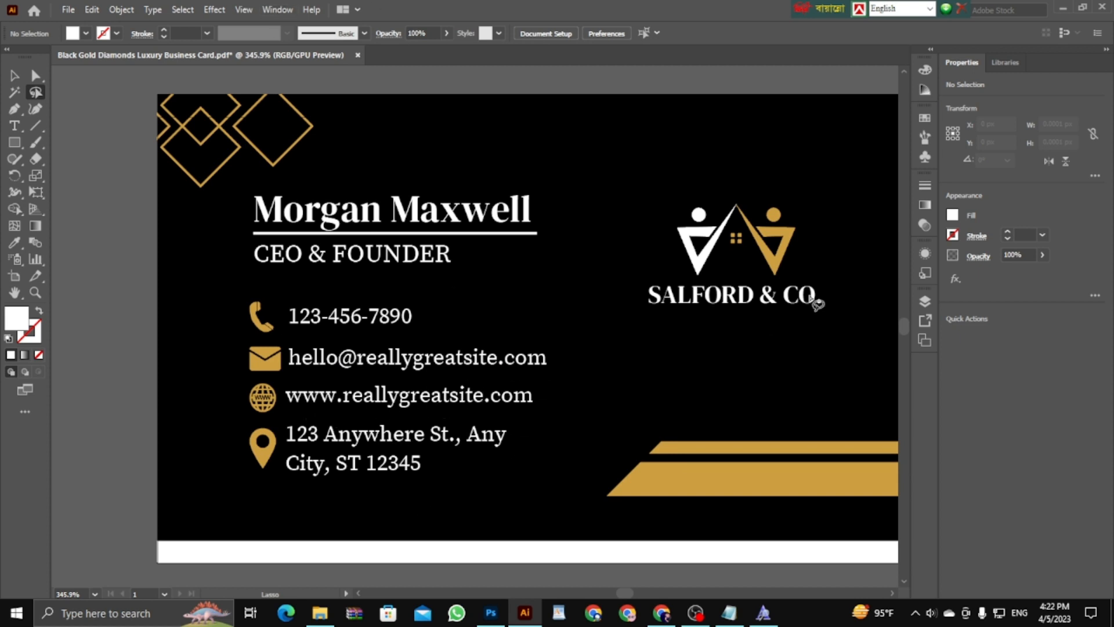
mouse_move(288, 297)
mouse_down()
mouse_move(394, 320)
mouse_move(398, 341)
mouse_move(261, 298)
mouse_up()
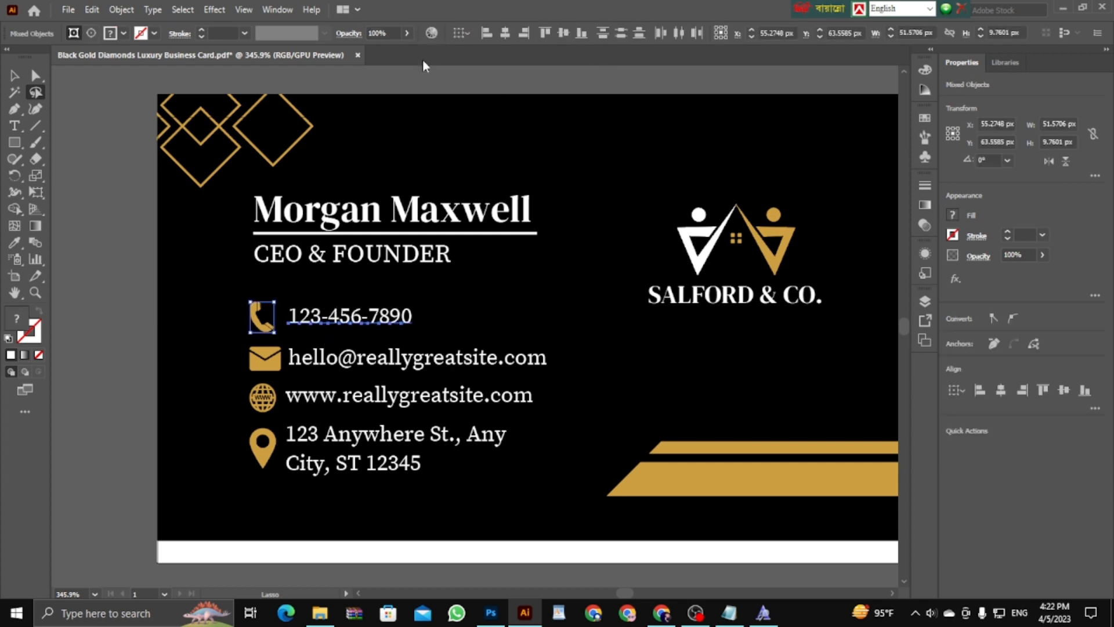
click(387, 364)
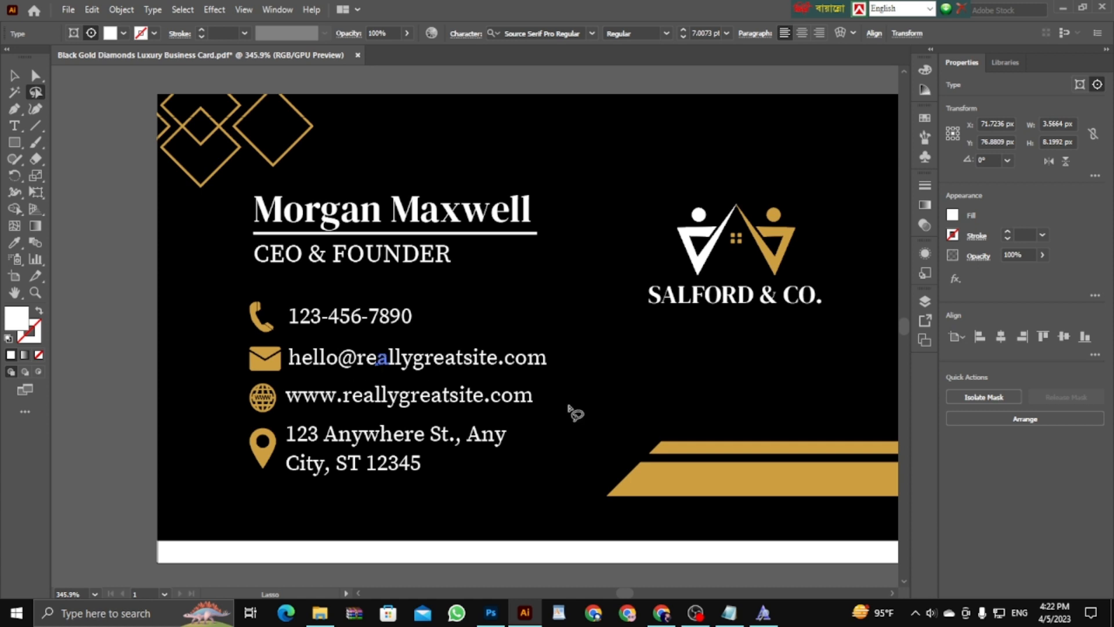
click(373, 408)
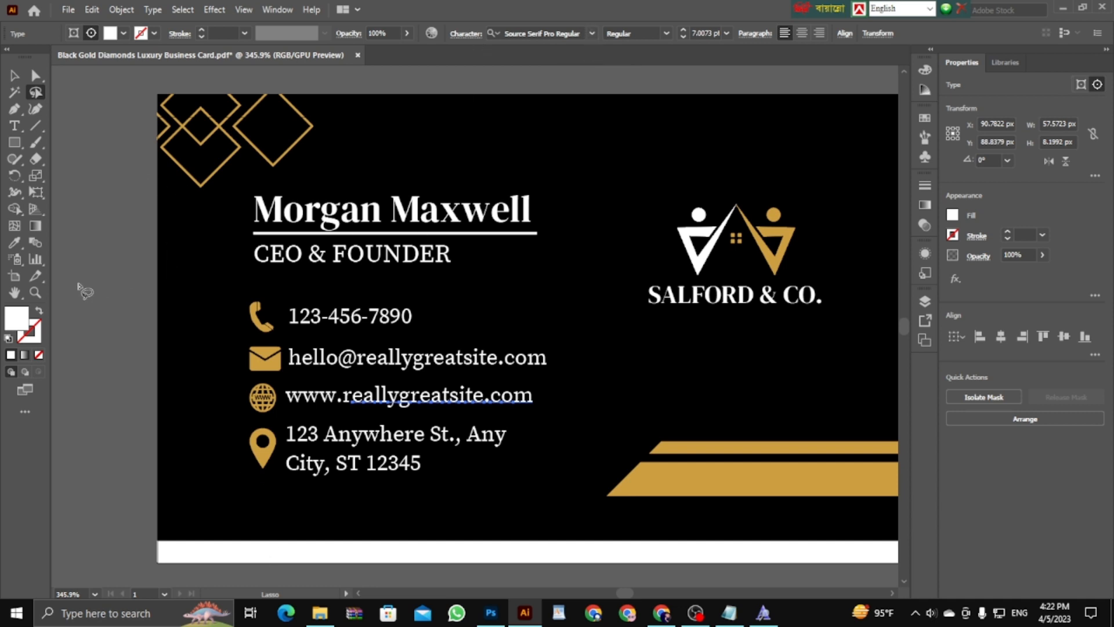
- View the whole business card in Illustrator, compare it with the Canva design and the Photoshop version, and return to Illustrator
click(35, 292)
drag(315, 376, 261, 360)
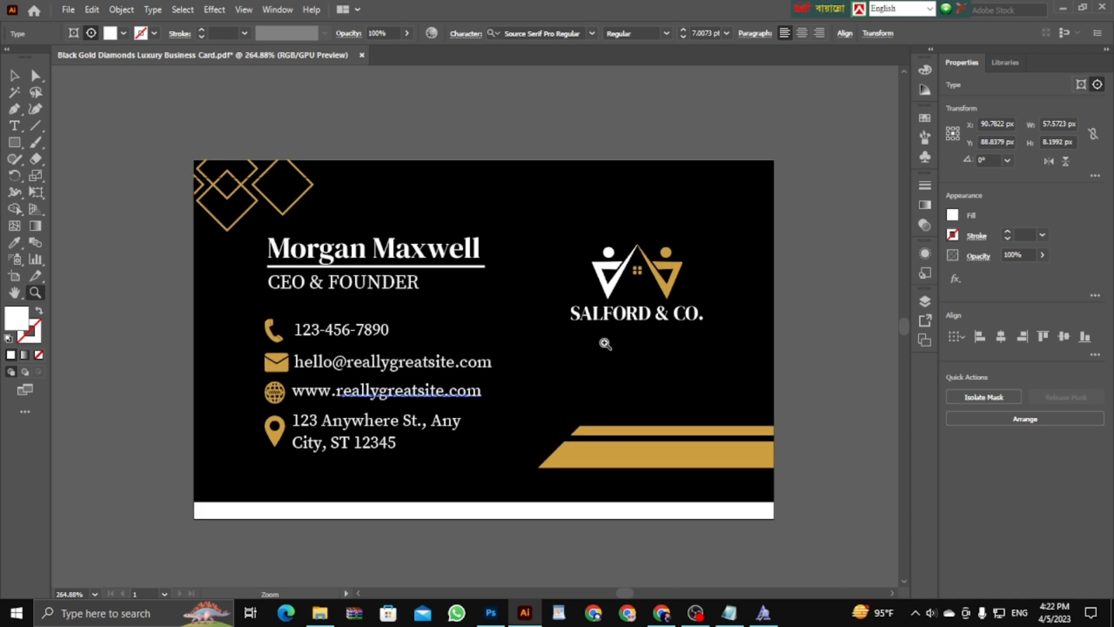
click(661, 613)
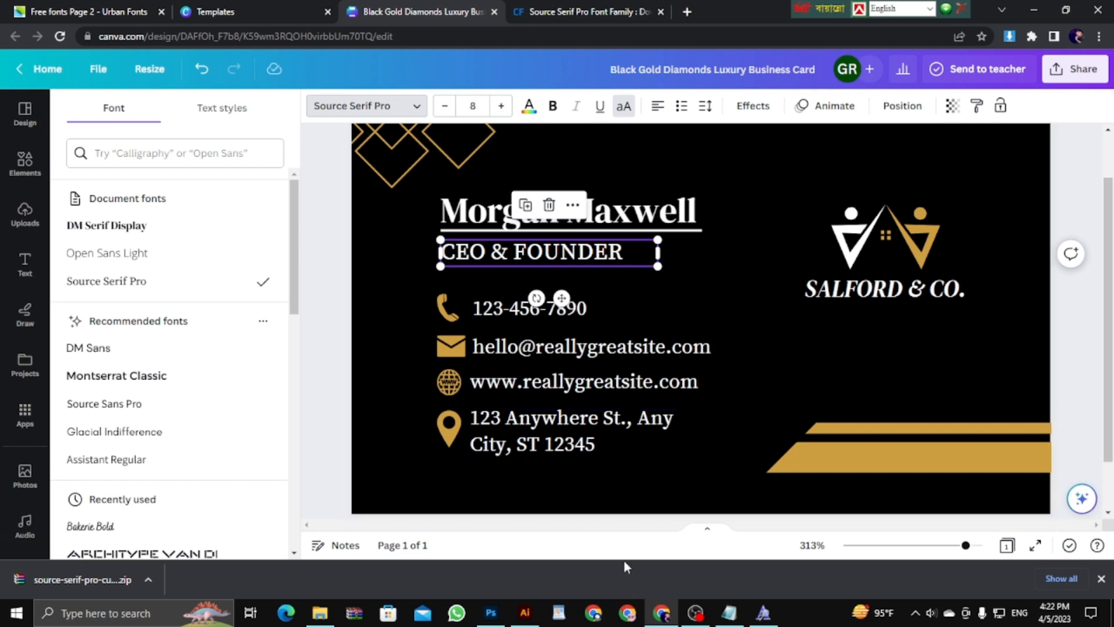
click(491, 613)
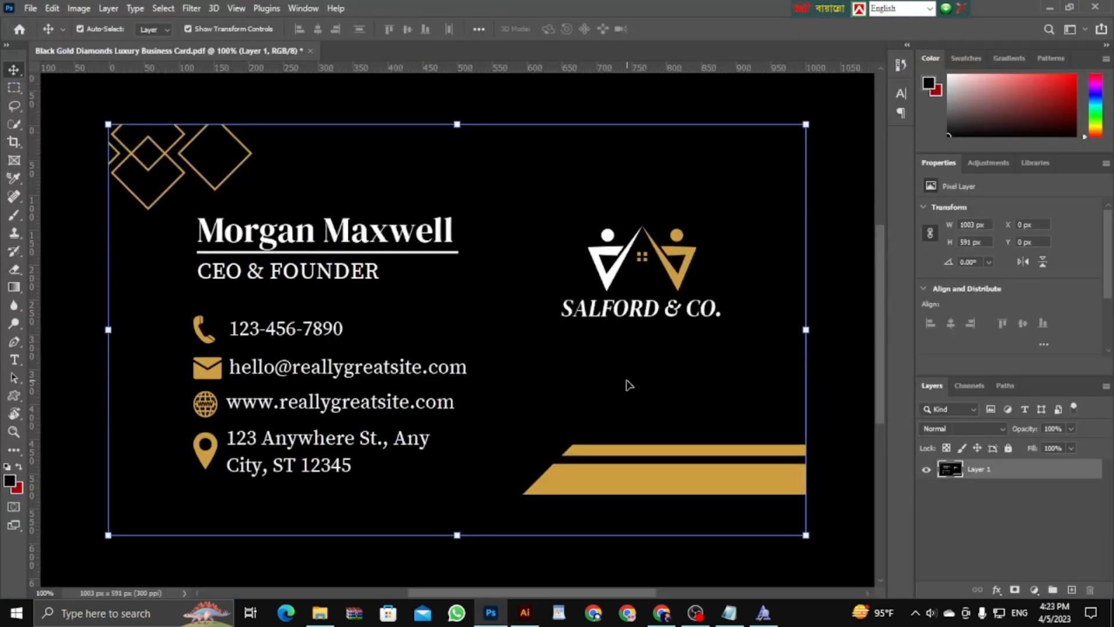
click(524, 616)
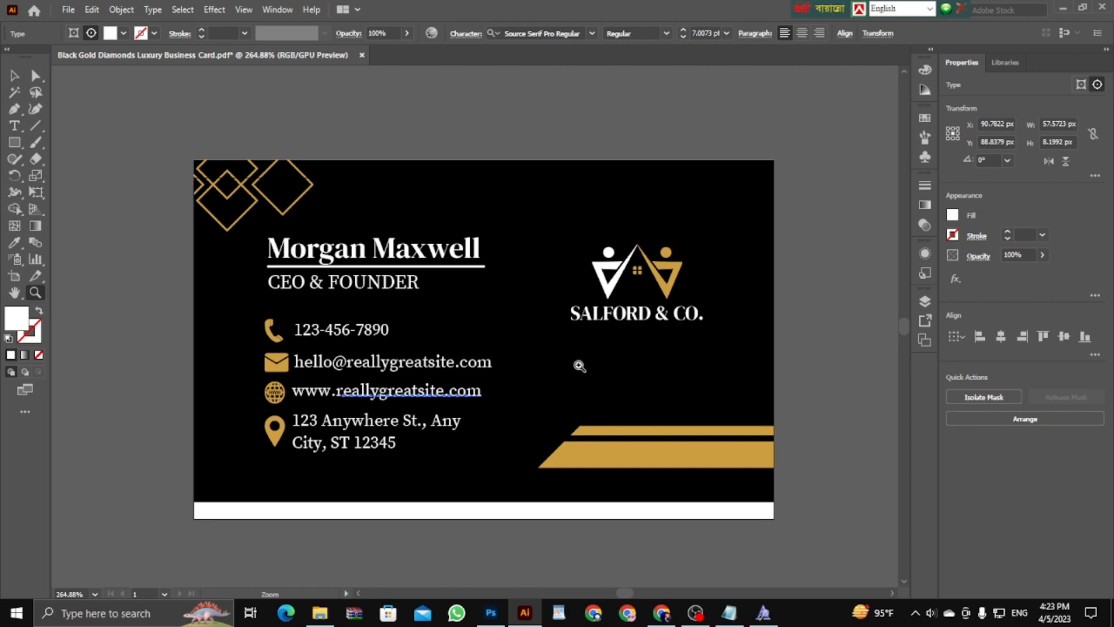
- Start saving a copy of the business card in the Downloads folder and open the choice of file formats
click(69, 10)
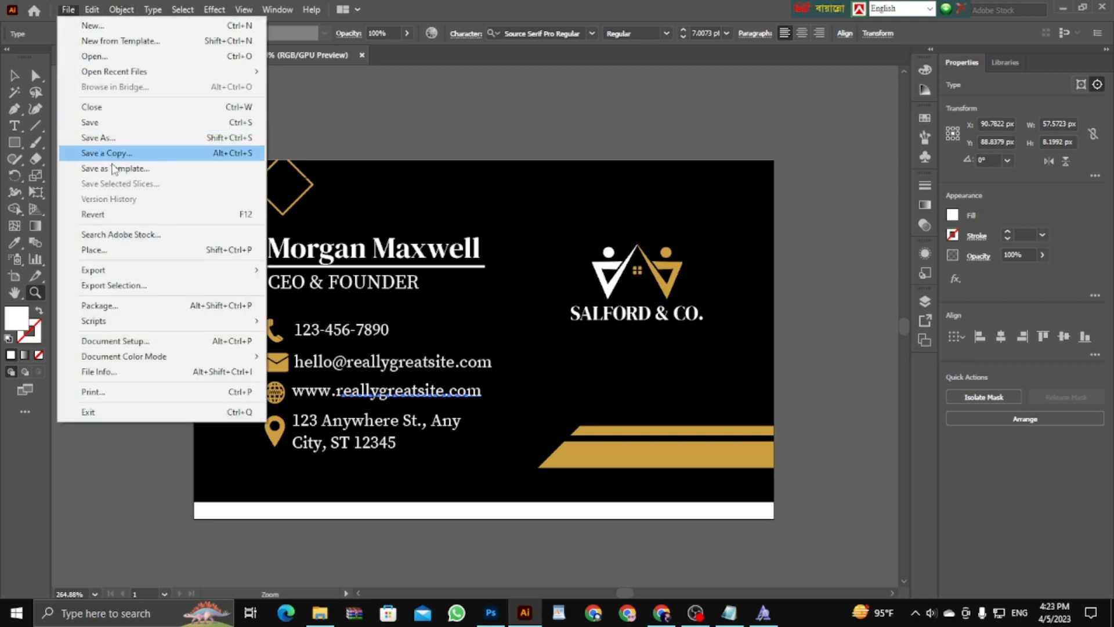
click(113, 154)
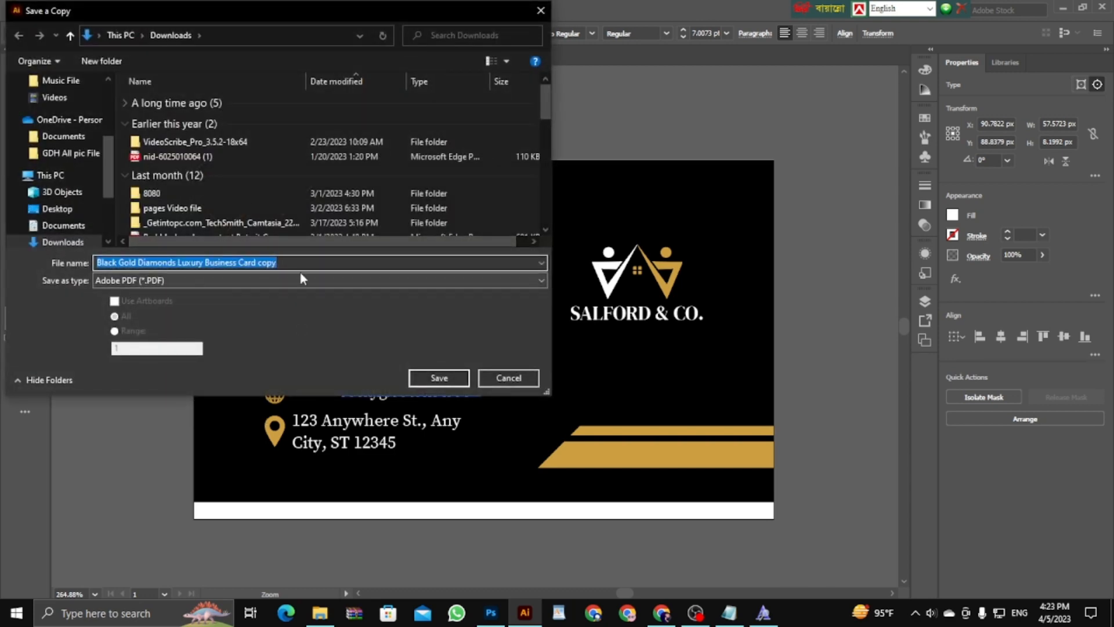
click(124, 283)
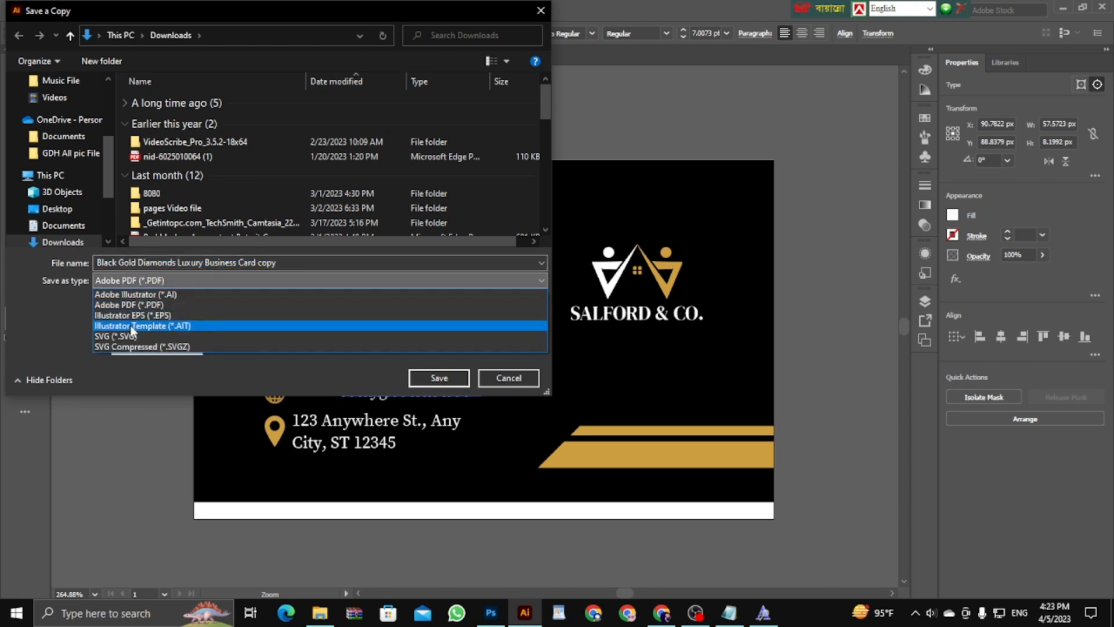